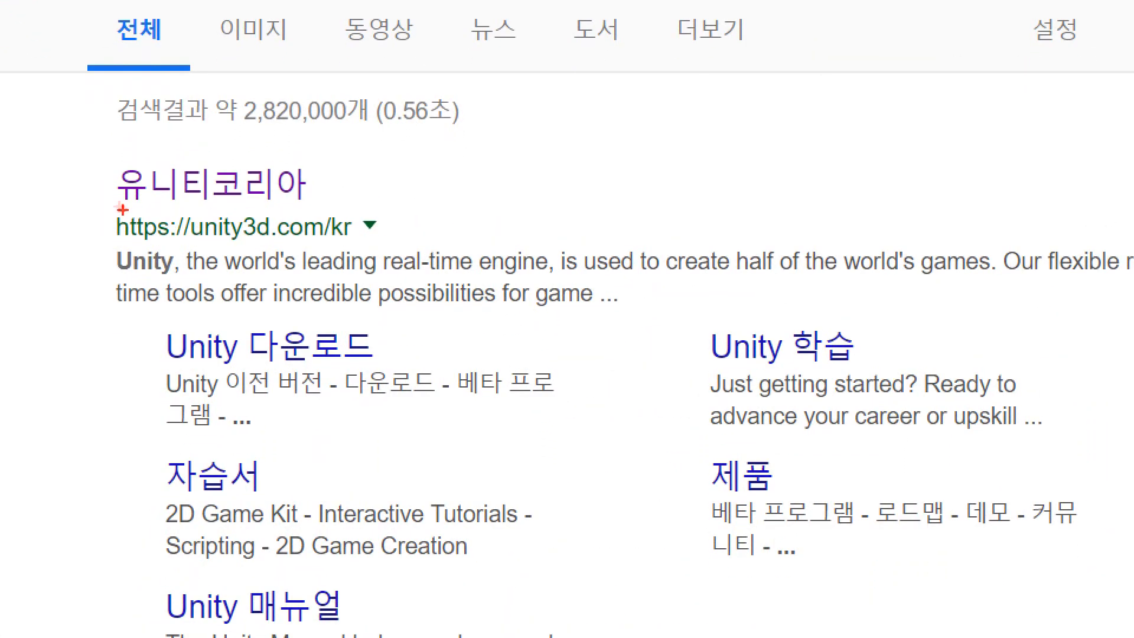
Open the Unity Korea website (유니티코리아) from the Google search results.
{"action": "mouse_move", "coordinate": [147, 216]}
{"action": "left_mouse_down"}
{"action": "mouse_move", "coordinate": [195, 217]}
{"action": "mouse_move", "coordinate": [249, 190]}
{"action": "left_mouse_up"}
{"action": "left_click_drag", "start_coordinate": [321, 150], "coordinate": [107, 159]}
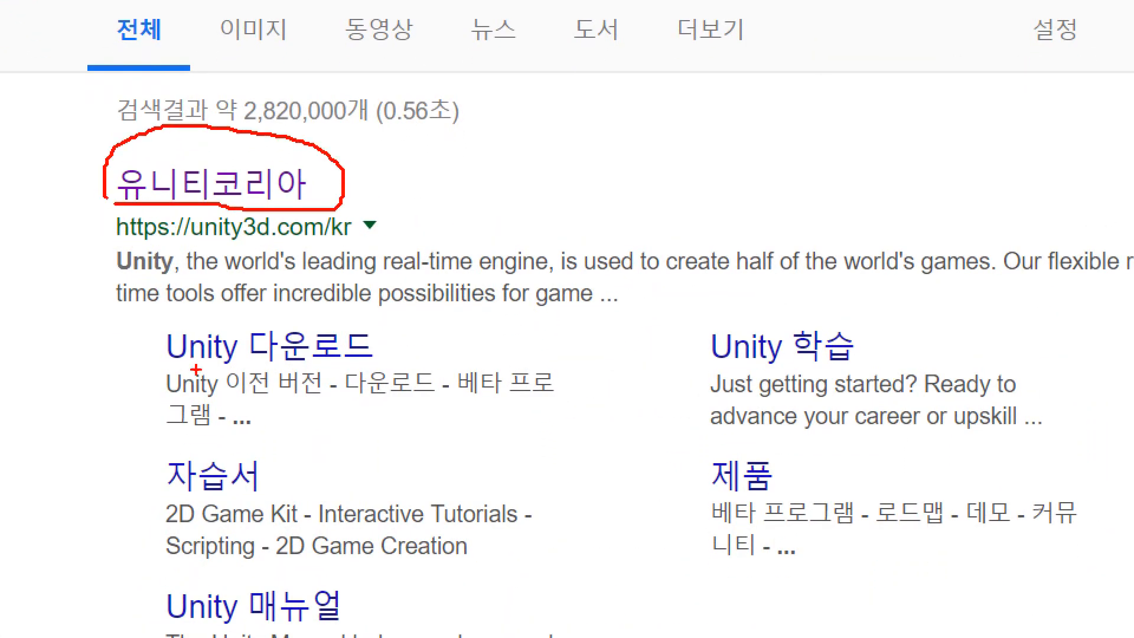
{"action": "left_click_drag", "start_coordinate": [248, 364], "coordinate": [383, 376]}
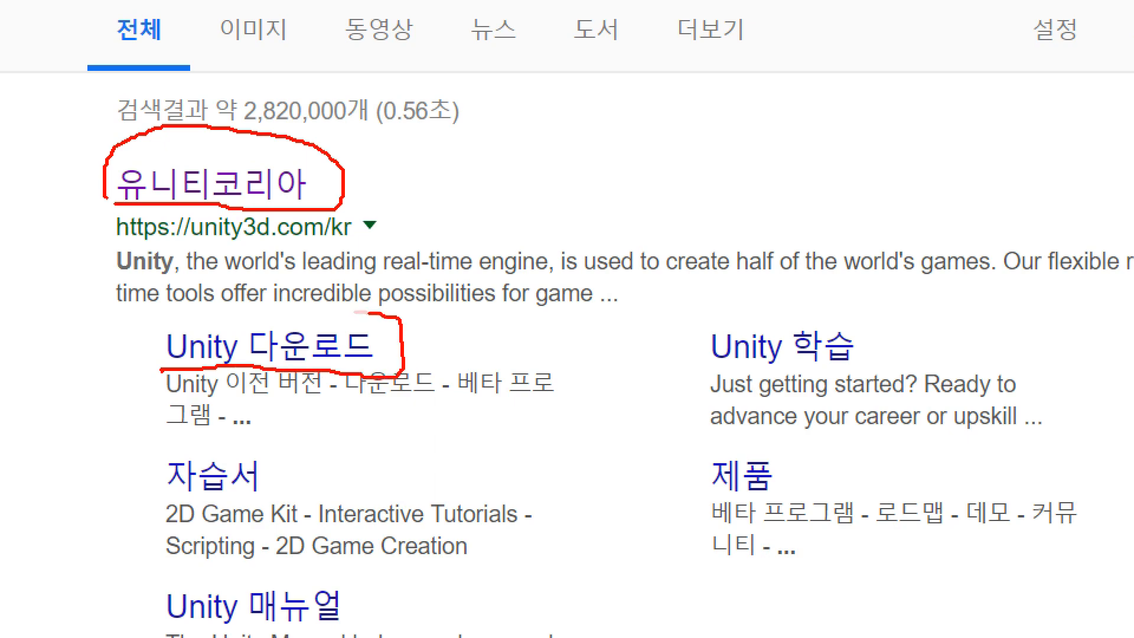
{"action": "left_click_drag", "start_coordinate": [371, 313], "coordinate": [185, 309]}
{"action": "key", "text": "Escape"}
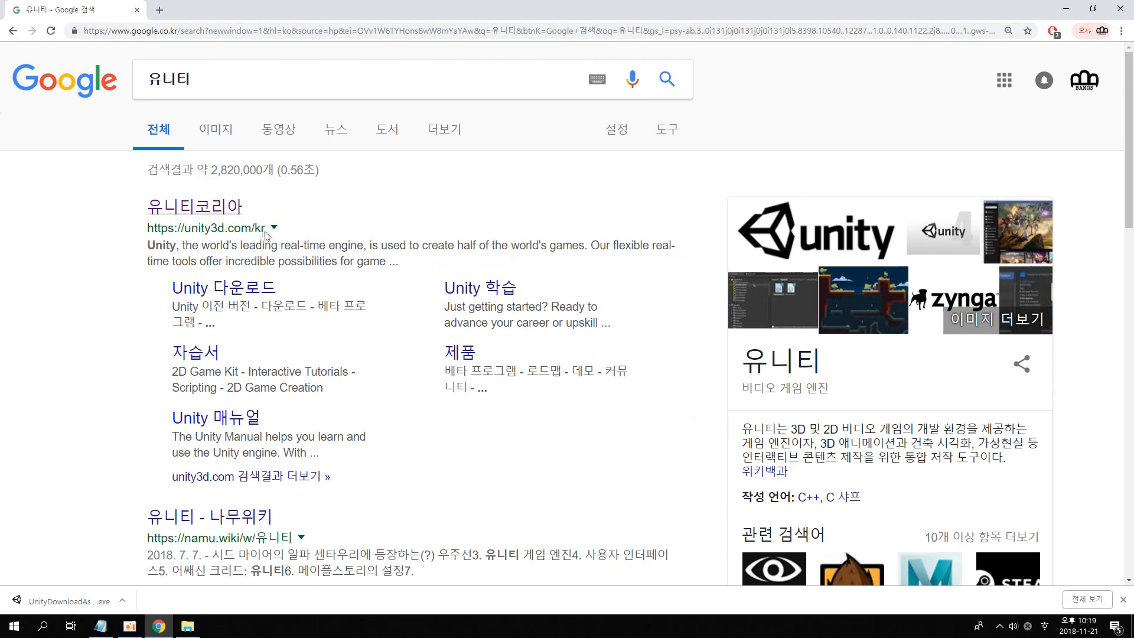
{"action": "left_click", "coordinate": [216, 213]}
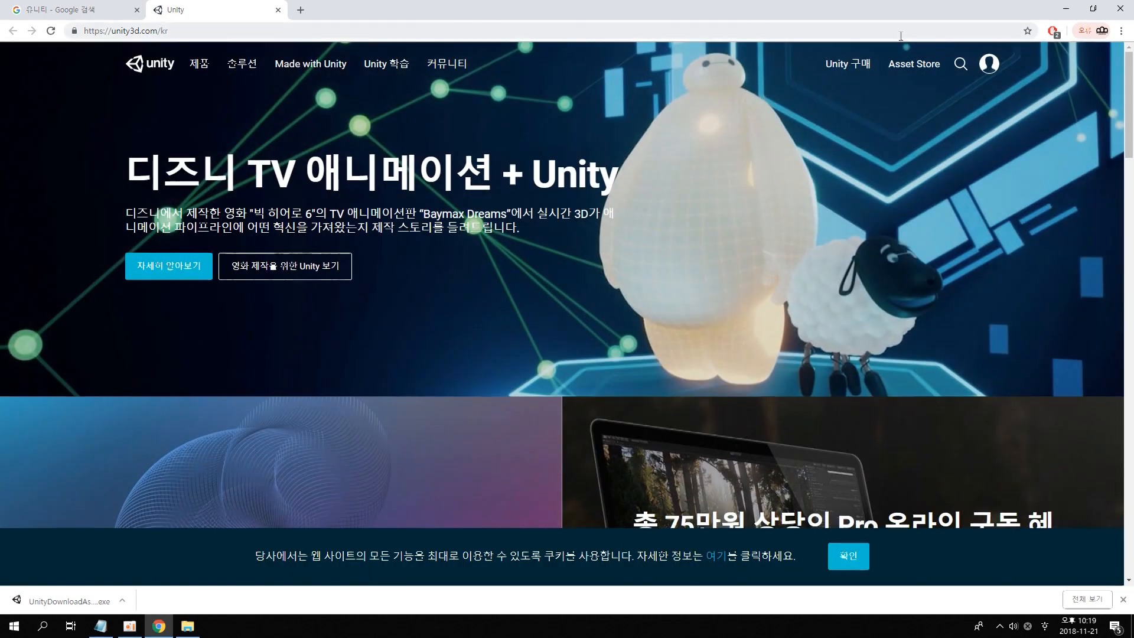
Open the Unity purchase page and review the Plus, Pro and Personal plans.
{"action": "key", "text": "ctrl+1"}
{"action": "mouse_move", "coordinate": [694, 99]}
{"action": "left_mouse_down"}
{"action": "mouse_move", "coordinate": [772, 285]}
{"action": "mouse_move", "coordinate": [646, 101]}
{"action": "left_mouse_up"}
{"action": "key", "text": "Escape"}
{"action": "left_click", "coordinate": [855, 62]}
{"action": "scroll", "coordinate": [469, 228], "scroll_direction": "down", "scroll_amount": 3}
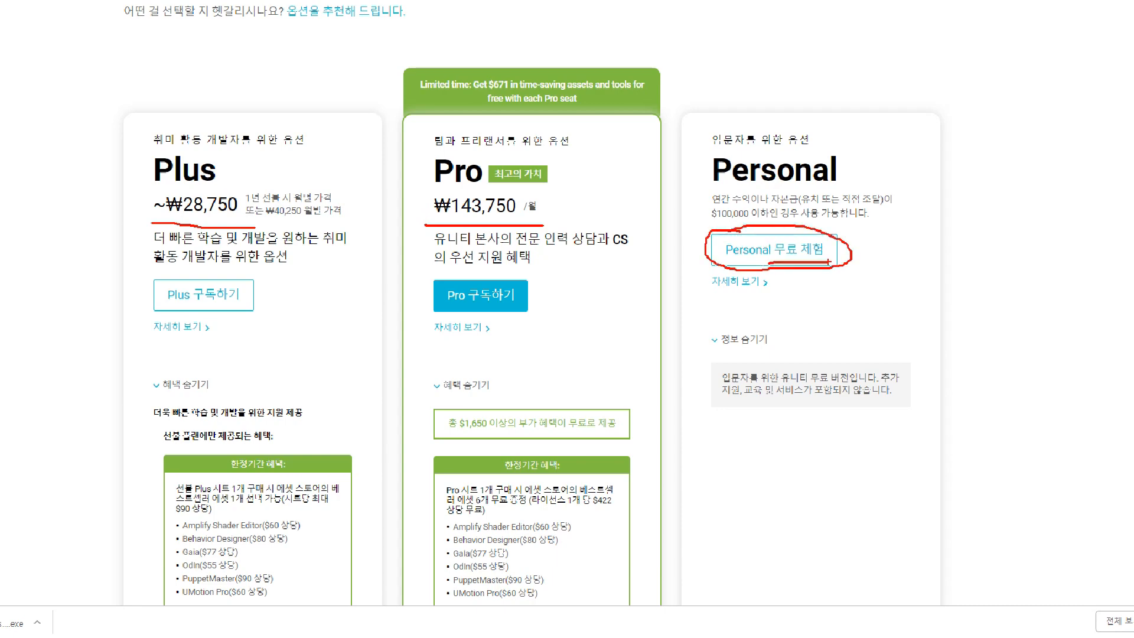
{"action": "scroll", "coordinate": [697, 270], "scroll_direction": "down", "scroll_amount": 1}
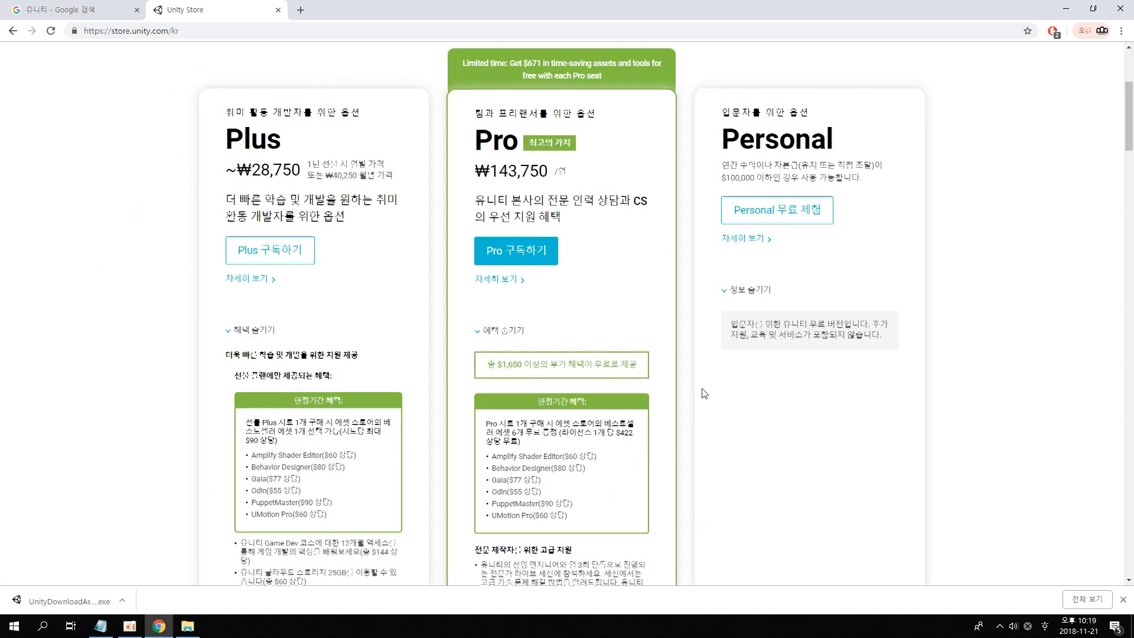
{"action": "scroll", "coordinate": [704, 393], "scroll_direction": "up", "scroll_amount": 1}
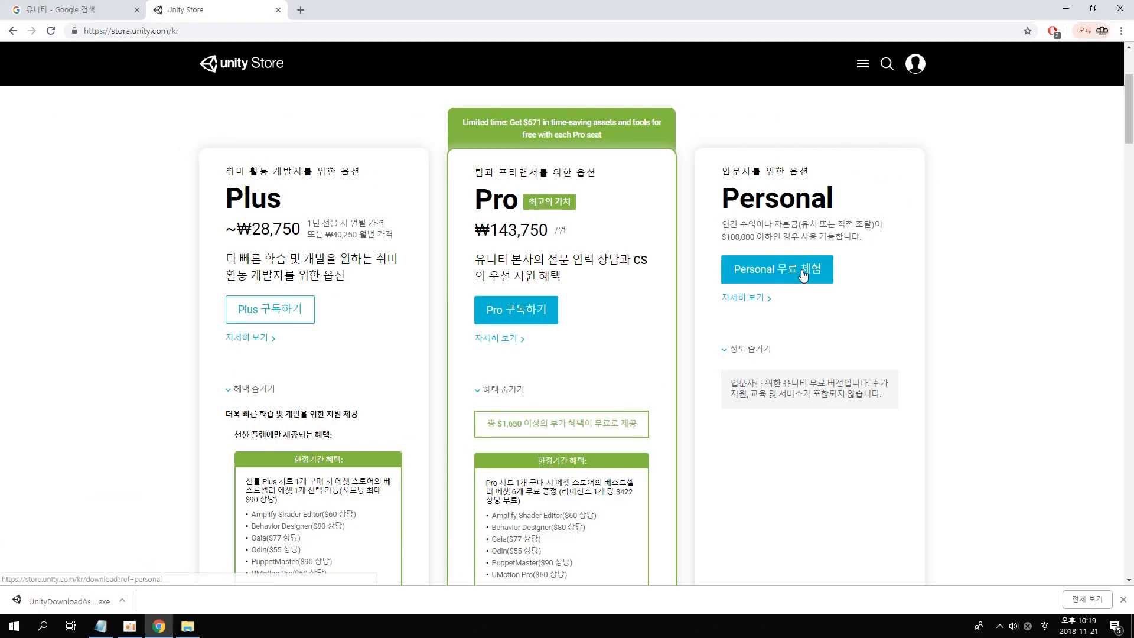
Choose the free Personal edition and accept its eligibility terms on the download page.
{"action": "left_click", "coordinate": [766, 266]}
{"action": "scroll", "coordinate": [491, 359], "scroll_direction": "down", "scroll_amount": 2}
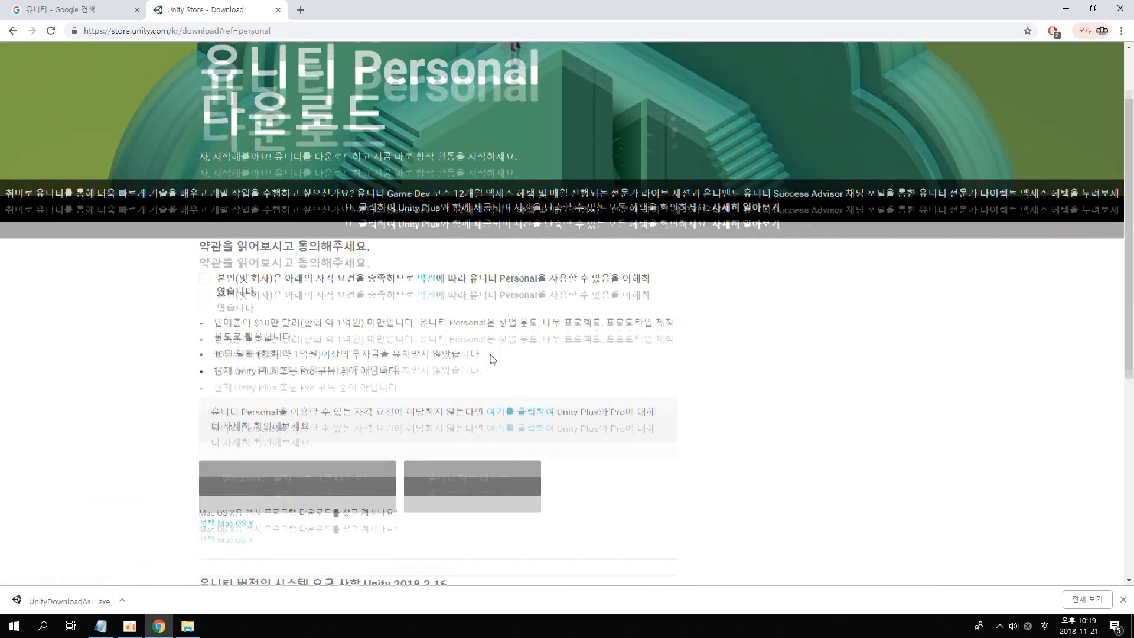
{"action": "left_click", "coordinate": [221, 255]}
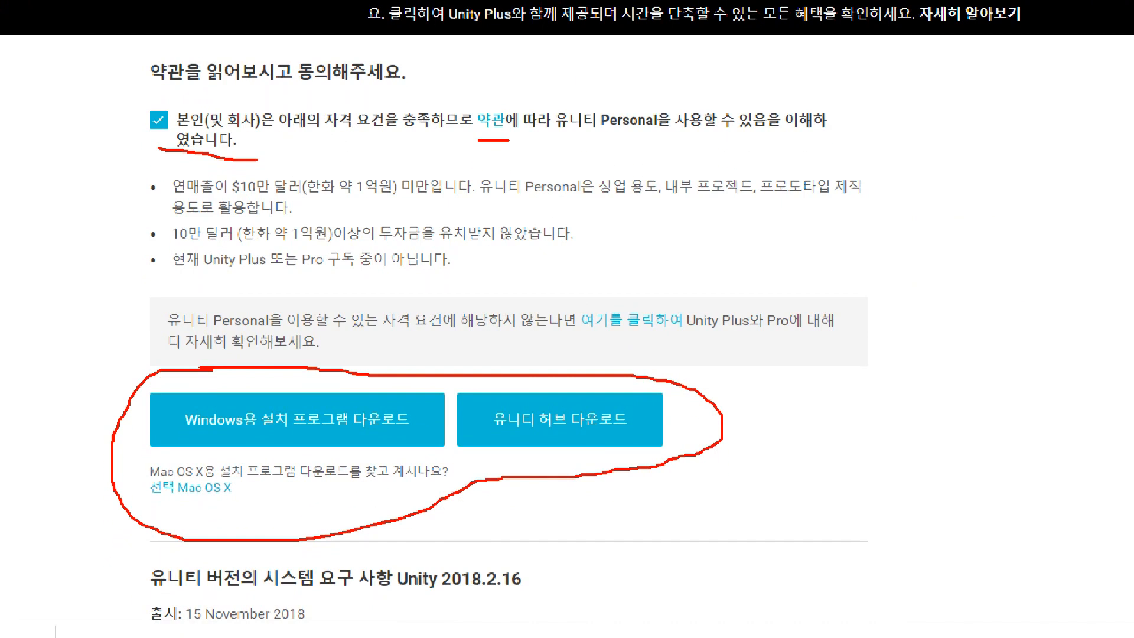
{"action": "left_click_drag", "start_coordinate": [276, 432], "coordinate": [415, 434]}
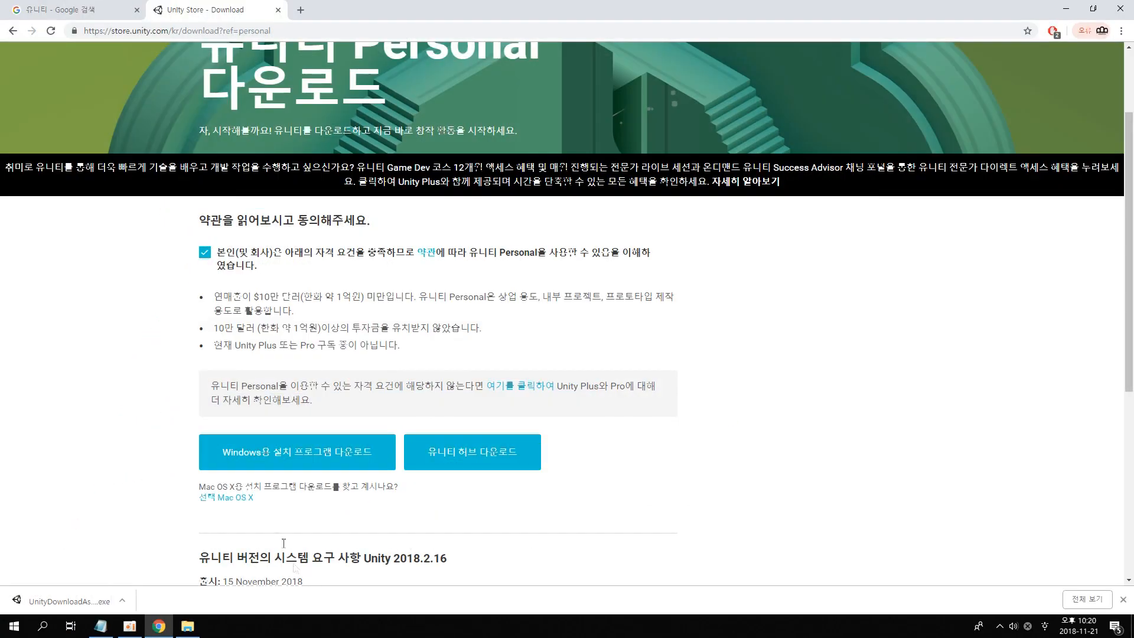
Switch the installer download option from Windows to Mac OS X.
{"action": "left_click", "coordinate": [242, 499]}
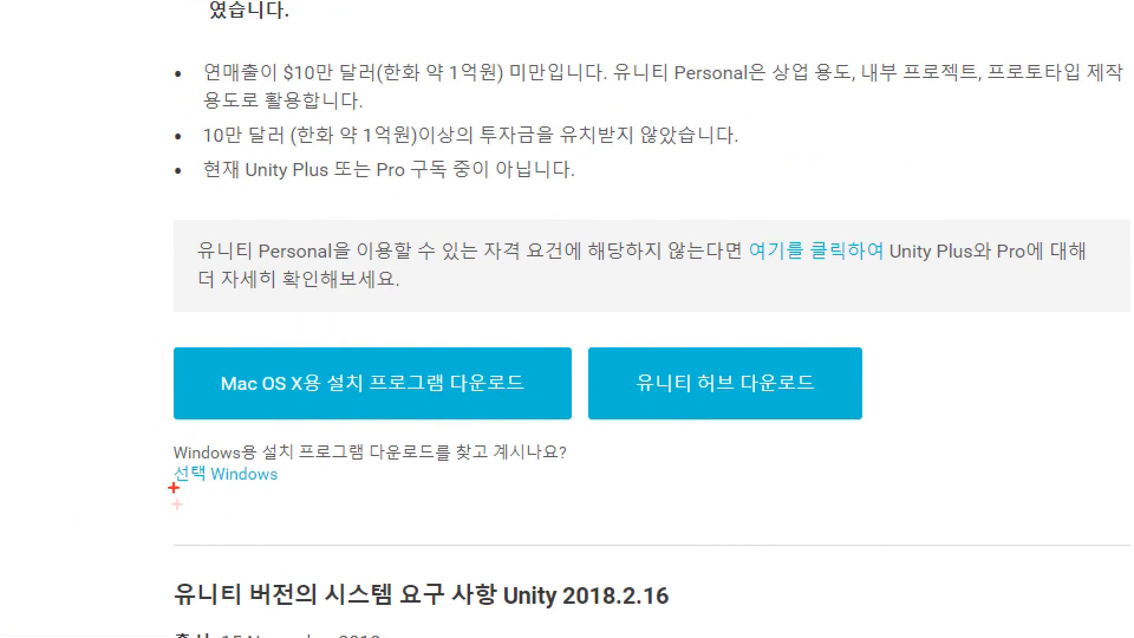
{"action": "left_click_drag", "start_coordinate": [173, 487], "coordinate": [349, 498]}
{"action": "mouse_move", "coordinate": [176, 421]}
{"action": "left_mouse_down"}
{"action": "mouse_move", "coordinate": [541, 406]}
{"action": "mouse_move", "coordinate": [360, 338]}
{"action": "mouse_move", "coordinate": [197, 421]}
{"action": "left_mouse_up"}
{"action": "key", "text": "Escape"}
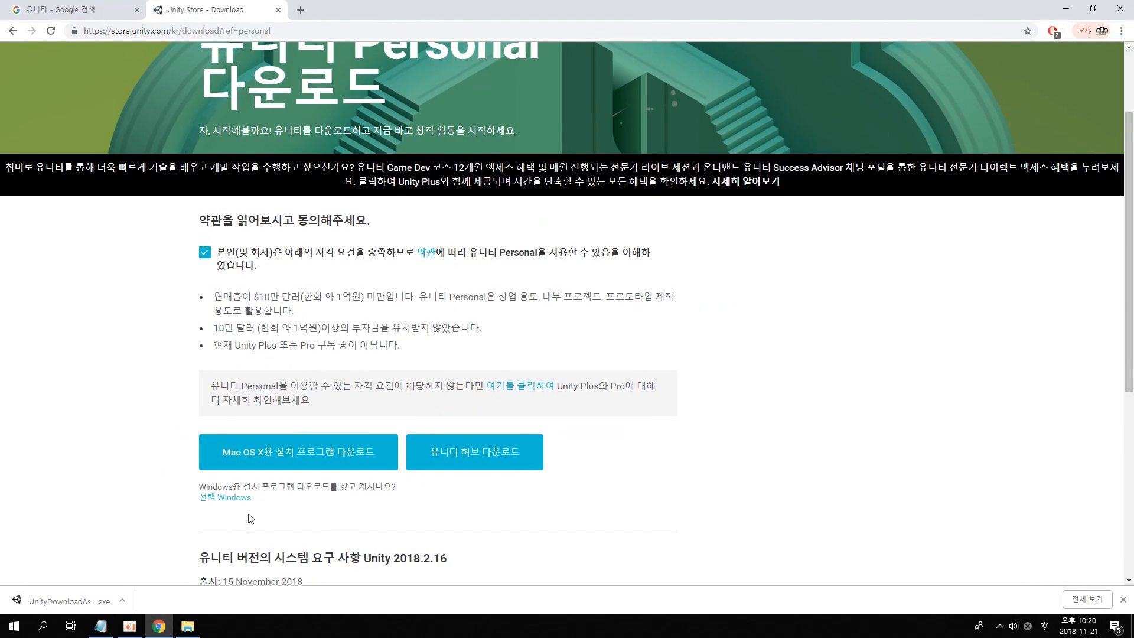
Check the system requirements and version of the offered Unity release, and compare it with the installed Unity version on the desktop.
{"action": "scroll", "coordinate": [222, 431], "scroll_direction": "down", "scroll_amount": 2}
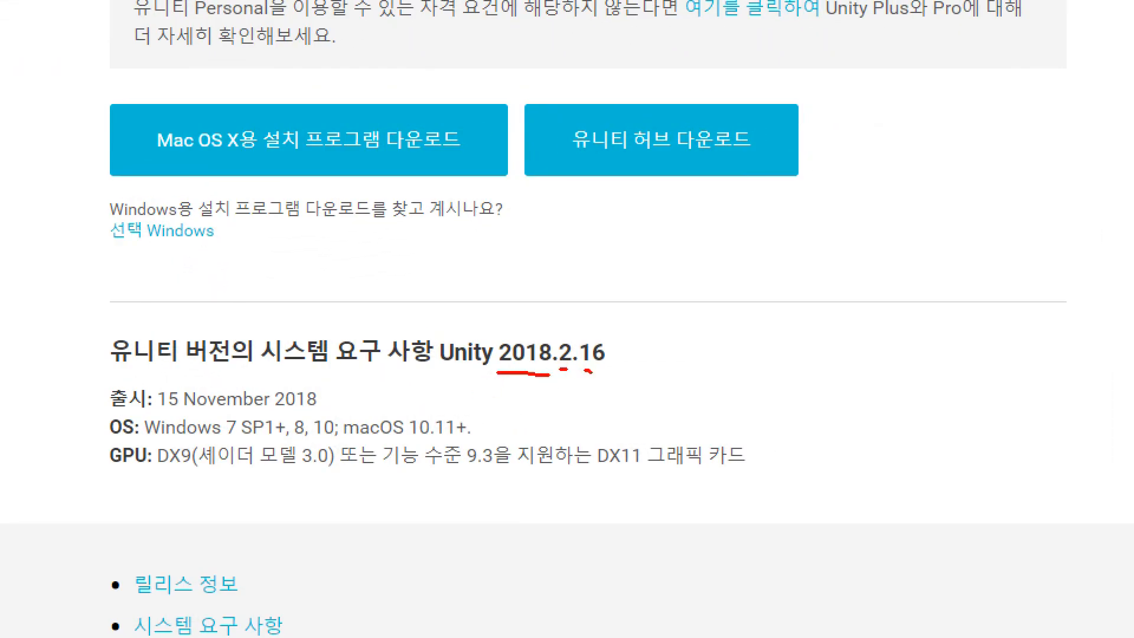
{"action": "left_click_drag", "start_coordinate": [147, 370], "coordinate": [613, 380]}
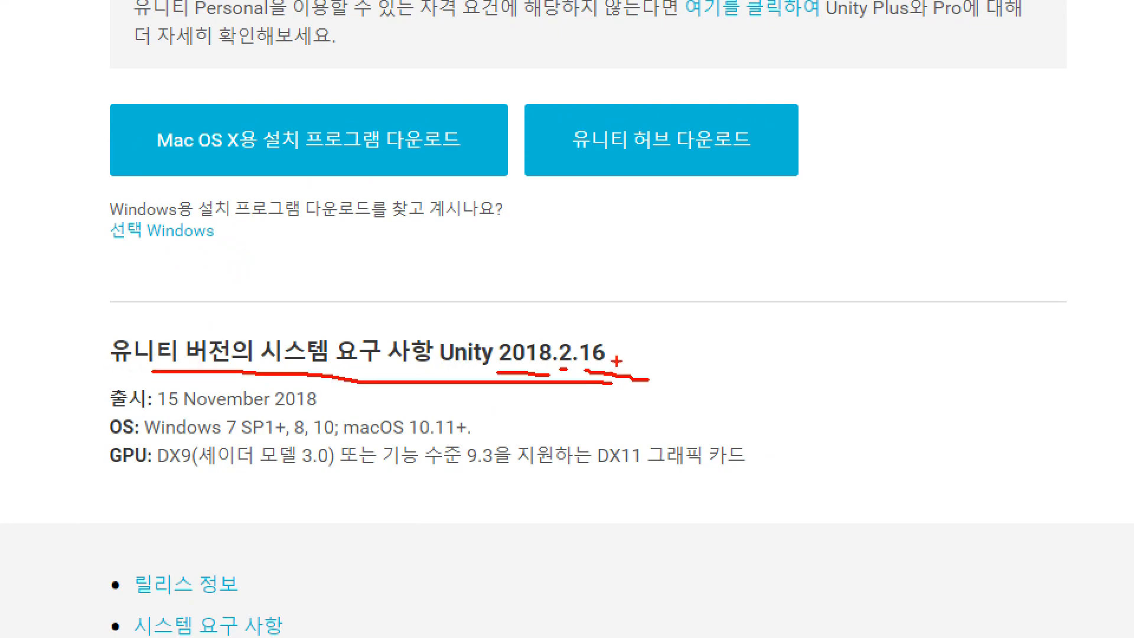
{"action": "key", "text": "Escape"}
{"action": "left_click", "coordinate": [1062, 7]}
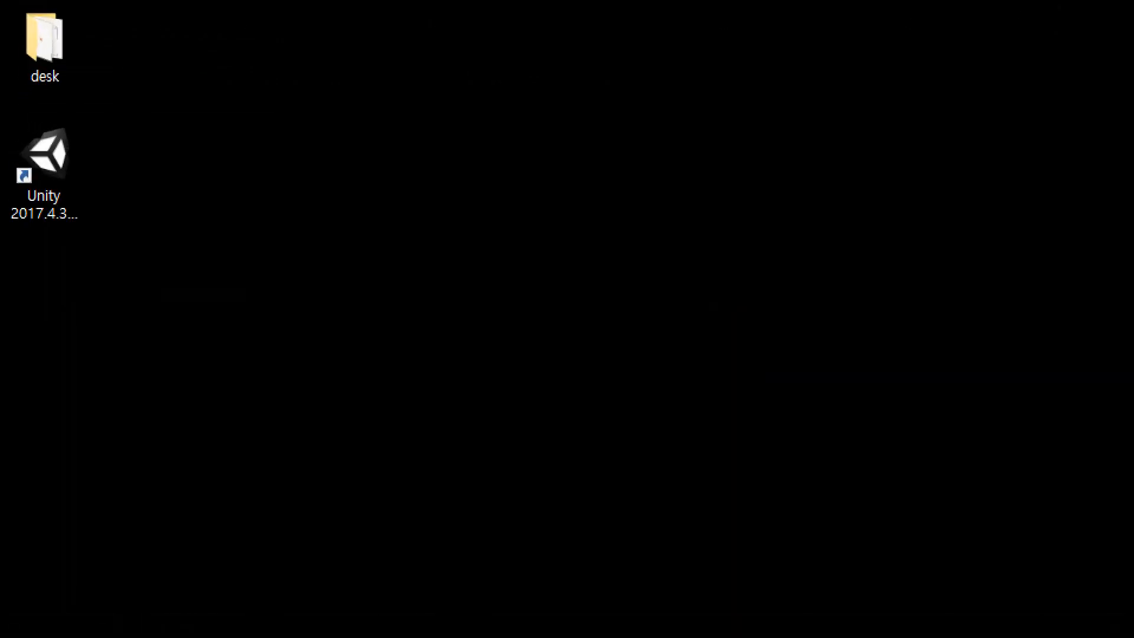
{"action": "left_click", "coordinate": [177, 169]}
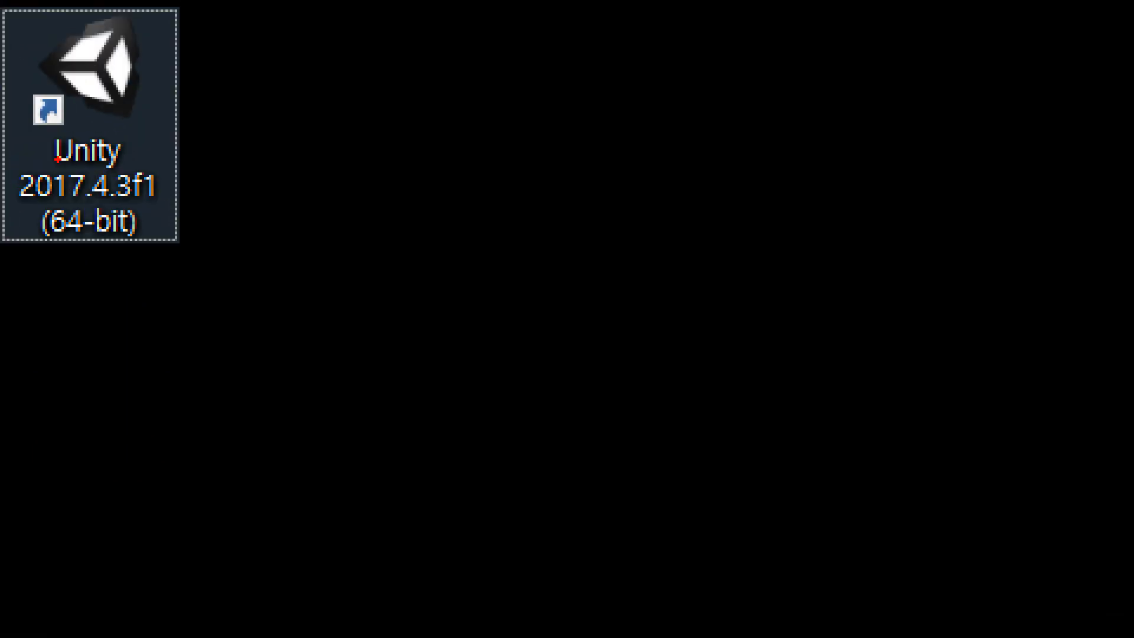
{"action": "mouse_move", "coordinate": [2, 225]}
{"action": "left_mouse_down"}
{"action": "mouse_move", "coordinate": [152, 248]}
{"action": "mouse_move", "coordinate": [145, 126]}
{"action": "mouse_move", "coordinate": [23, 276]}
{"action": "mouse_move", "coordinate": [36, 281]}
{"action": "left_mouse_up"}
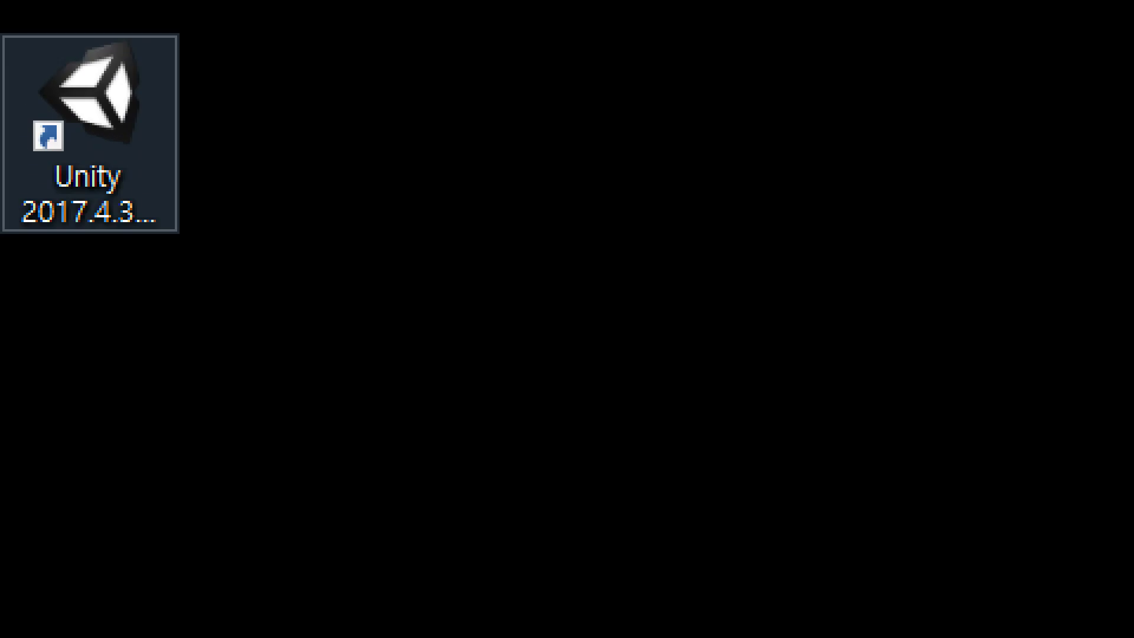
{"action": "left_click_drag", "start_coordinate": [46, 245], "coordinate": [164, 237]}
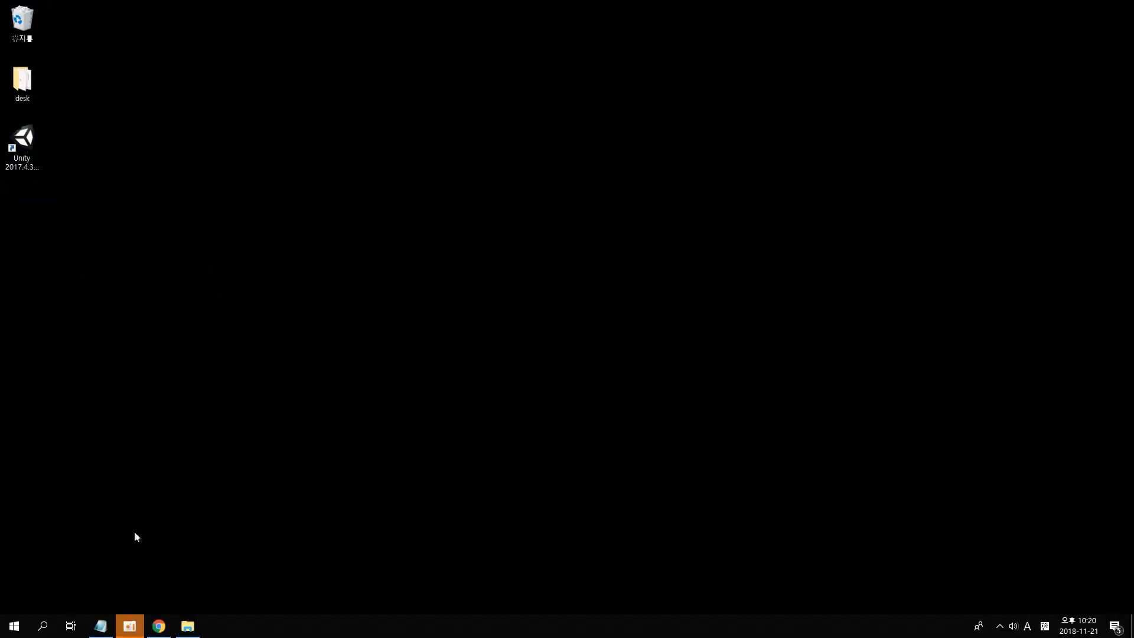
Return to the Unity download page in Chrome and open the archive of previous Unity versions (유니티 이전 버전).
{"action": "left_click", "coordinate": [162, 620]}
{"action": "scroll", "coordinate": [313, 460], "scroll_direction": "down", "scroll_amount": 2}
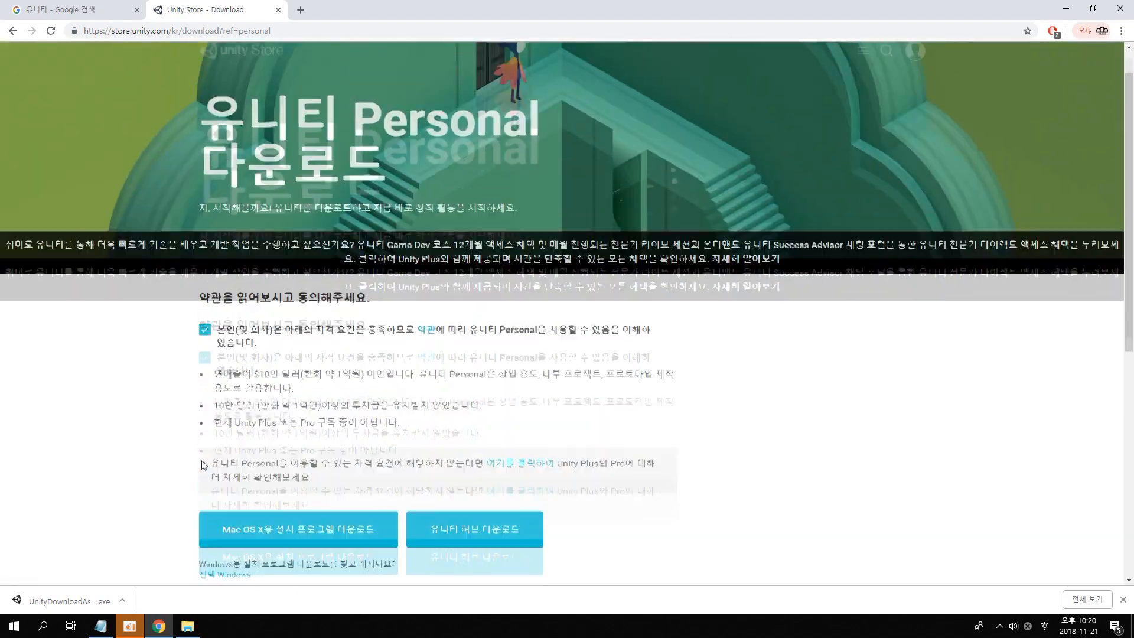
{"action": "scroll", "coordinate": [230, 435], "scroll_direction": "down", "scroll_amount": 7}
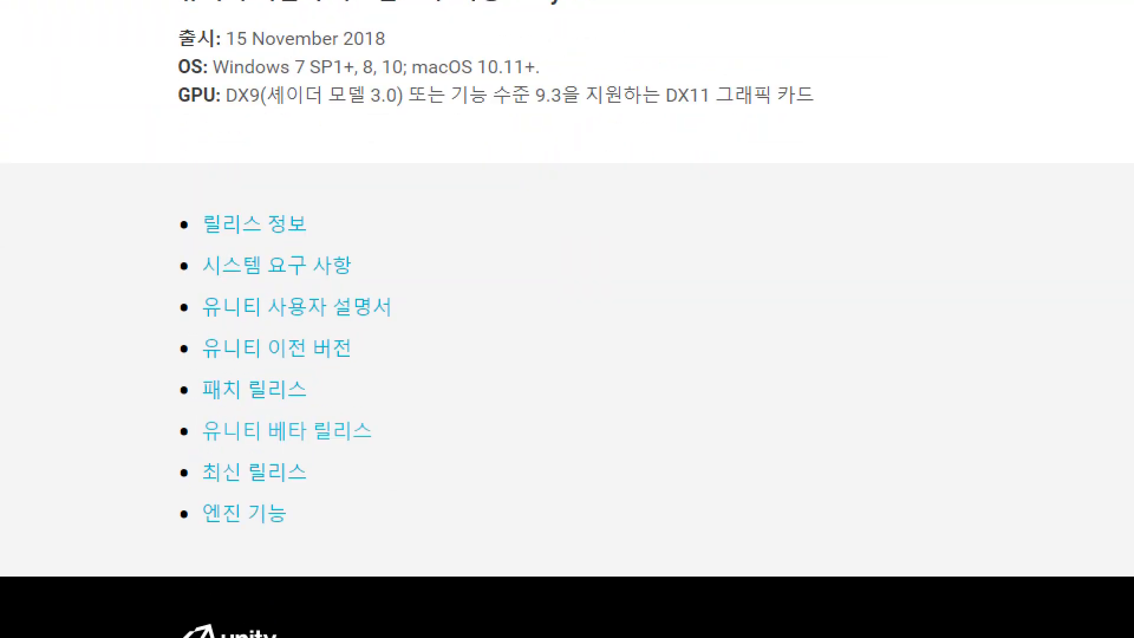
{"action": "left_click_drag", "start_coordinate": [199, 384], "coordinate": [371, 377]}
{"action": "left_click", "coordinate": [242, 352]}
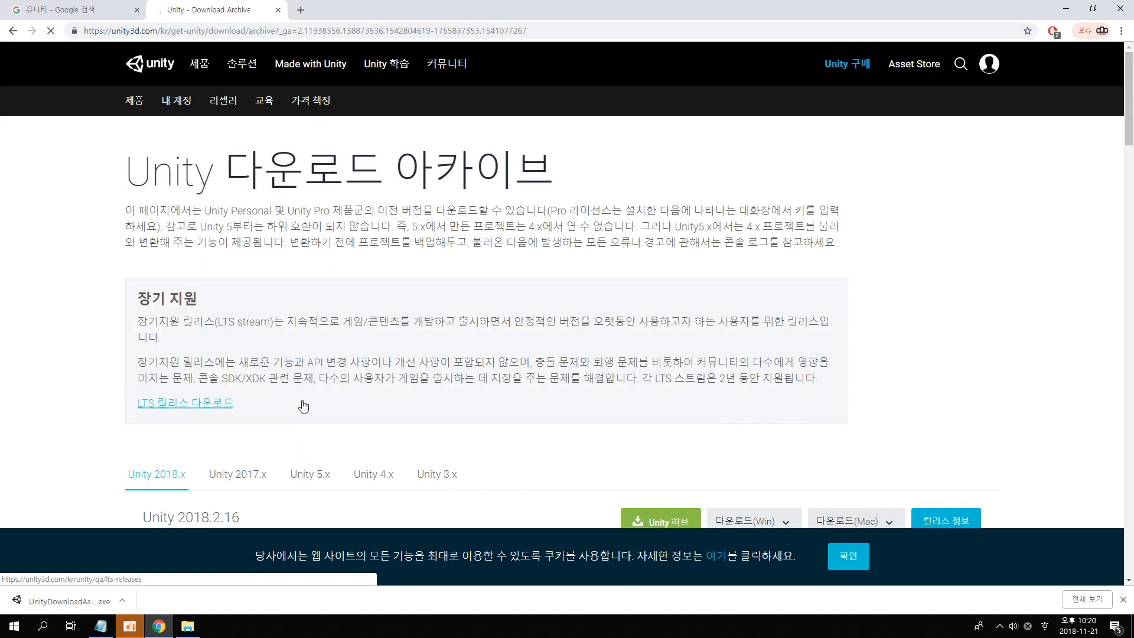
Show the Unity 2017.x releases in the download archive and look through the listed versions.
{"action": "scroll", "coordinate": [299, 410], "scroll_direction": "down", "scroll_amount": 2}
{"action": "scroll", "coordinate": [299, 410], "scroll_direction": "down", "scroll_amount": 3}
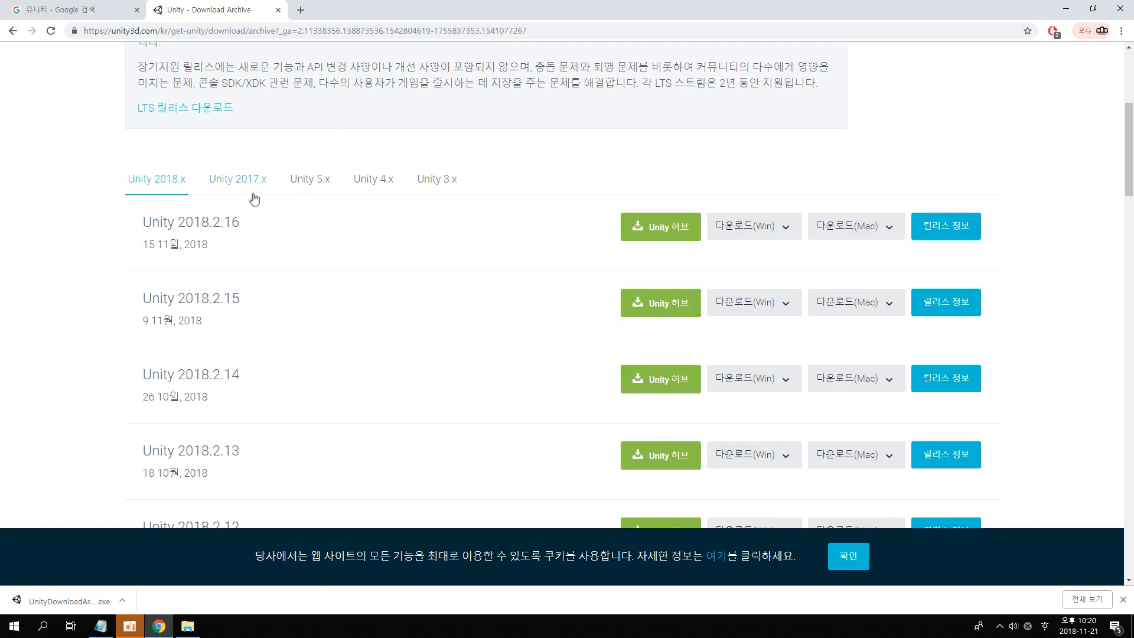
{"action": "left_click", "coordinate": [237, 125]}
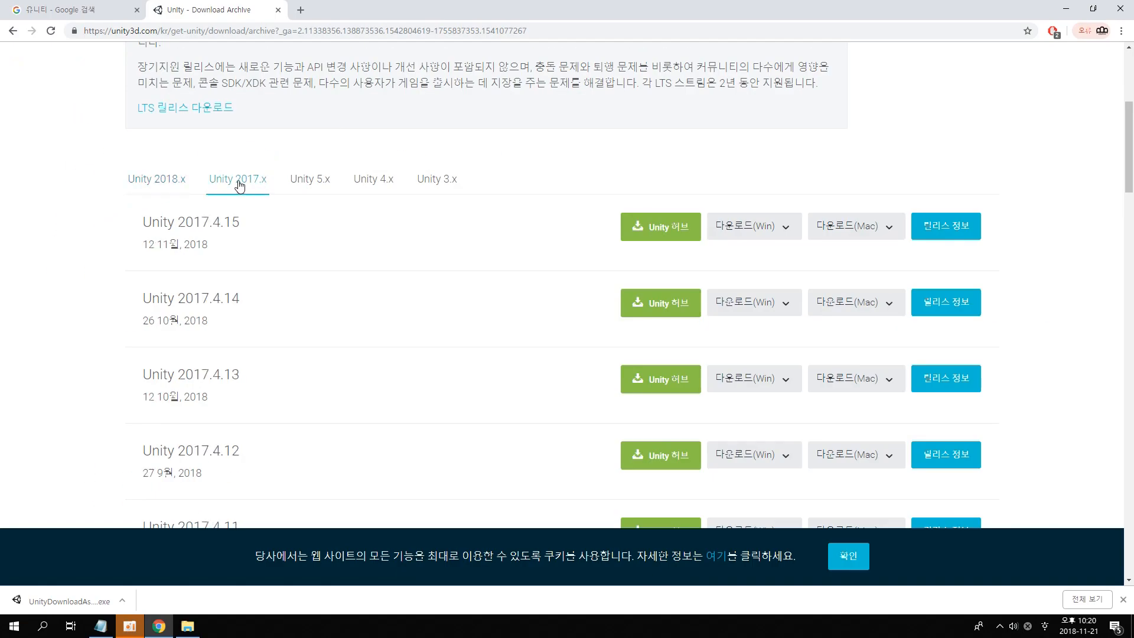
{"action": "scroll", "coordinate": [319, 230], "scroll_direction": "down", "scroll_amount": 3}
{"action": "scroll", "coordinate": [285, 235], "scroll_direction": "up", "scroll_amount": 1}
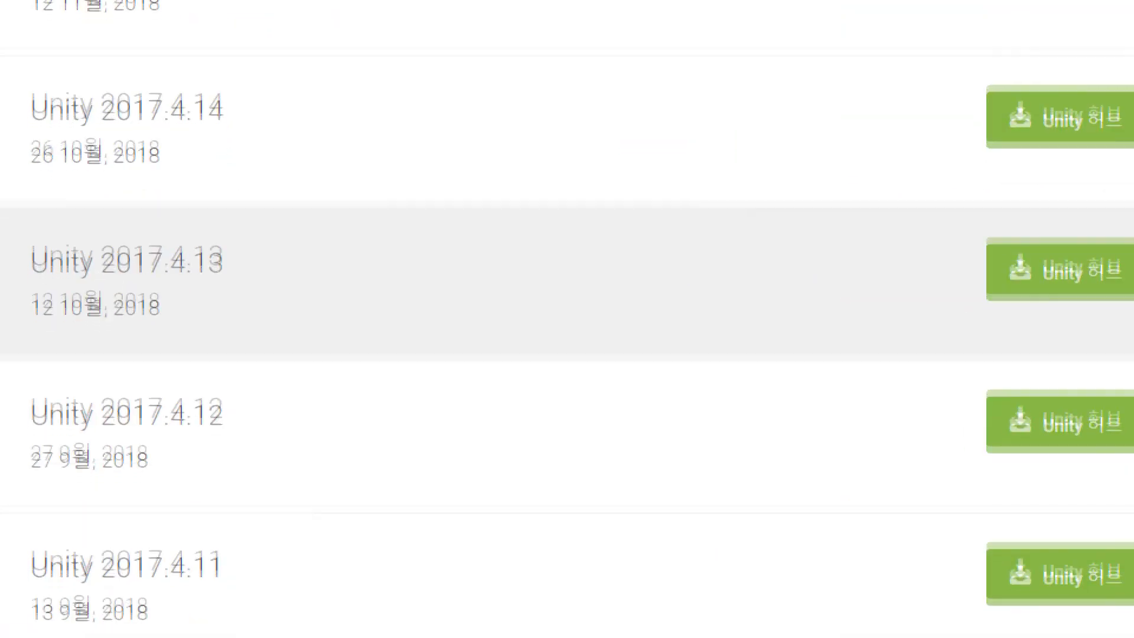
{"action": "mouse_move", "coordinate": [296, 89]}
{"action": "left_mouse_down"}
{"action": "mouse_move", "coordinate": [78, 498]}
{"action": "mouse_move", "coordinate": [213, 45]}
{"action": "left_mouse_up"}
{"action": "key", "text": "Escape"}
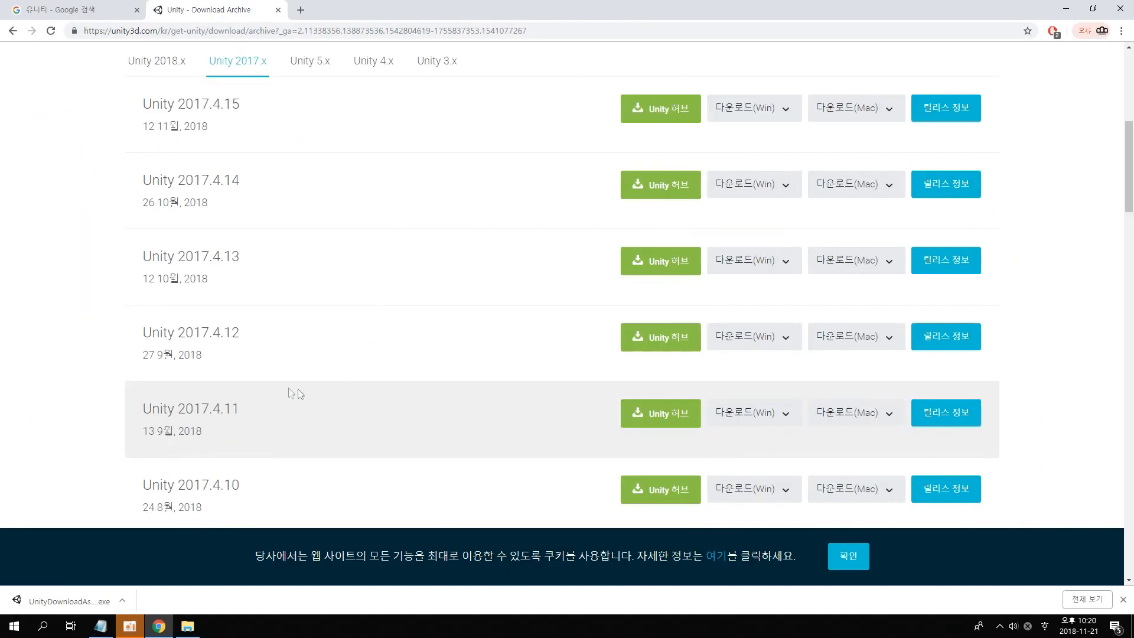
{"action": "scroll", "coordinate": [305, 394], "scroll_direction": "up", "scroll_amount": 7}
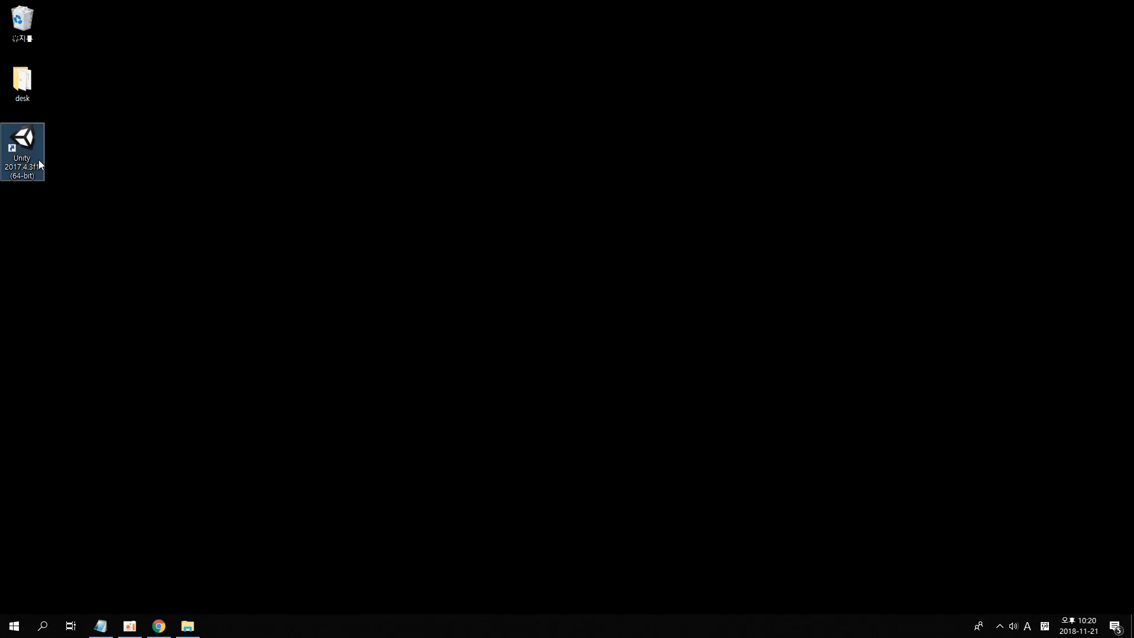
Launch Unity 2017.4.3f1 from the desktop and view its project list window.
{"action": "left_click_drag", "start_coordinate": [157, 192], "coordinate": [20, 122]}
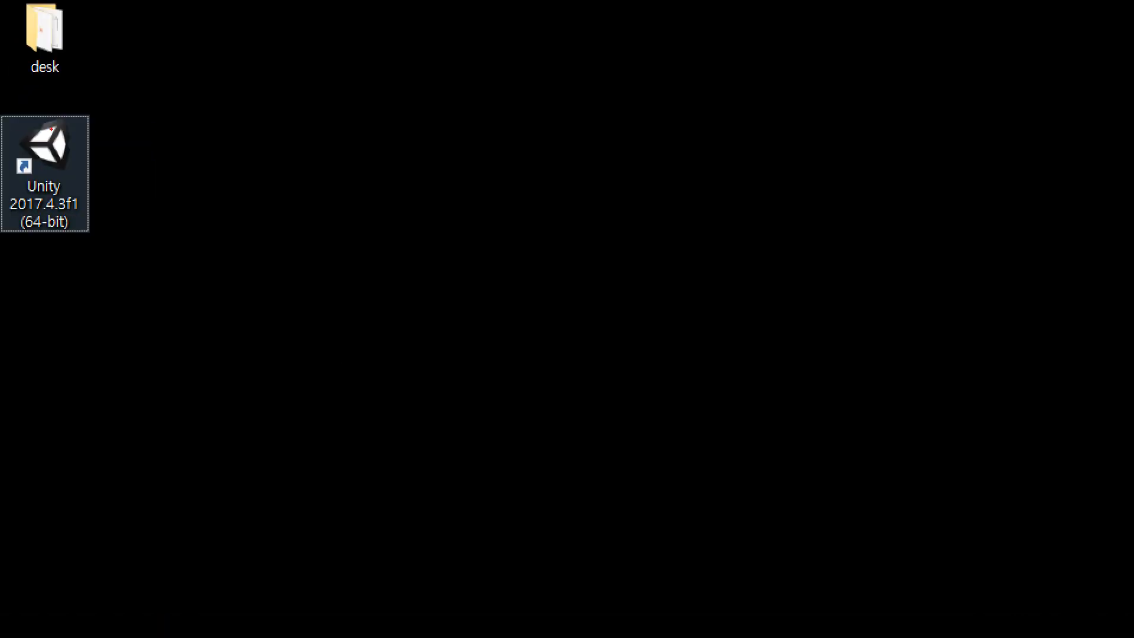
{"action": "double_click", "coordinate": [63, 166]}
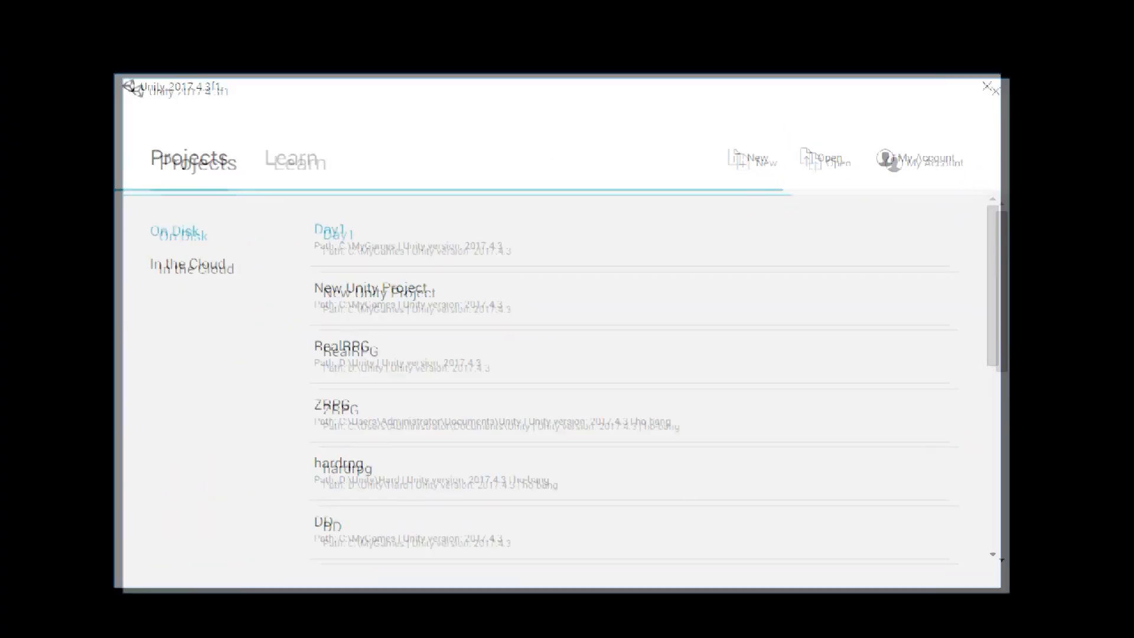
{"action": "left_click", "coordinate": [454, 115]}
{"action": "left_click_drag", "start_coordinate": [390, 104], "coordinate": [243, 311]}
{"action": "mouse_move", "coordinate": [49, 313]}
{"action": "left_mouse_down"}
{"action": "mouse_move", "coordinate": [560, 637]}
{"action": "mouse_move", "coordinate": [1097, 318]}
{"action": "mouse_move", "coordinate": [482, 20]}
{"action": "mouse_move", "coordinate": [197, 55]}
{"action": "left_mouse_up"}
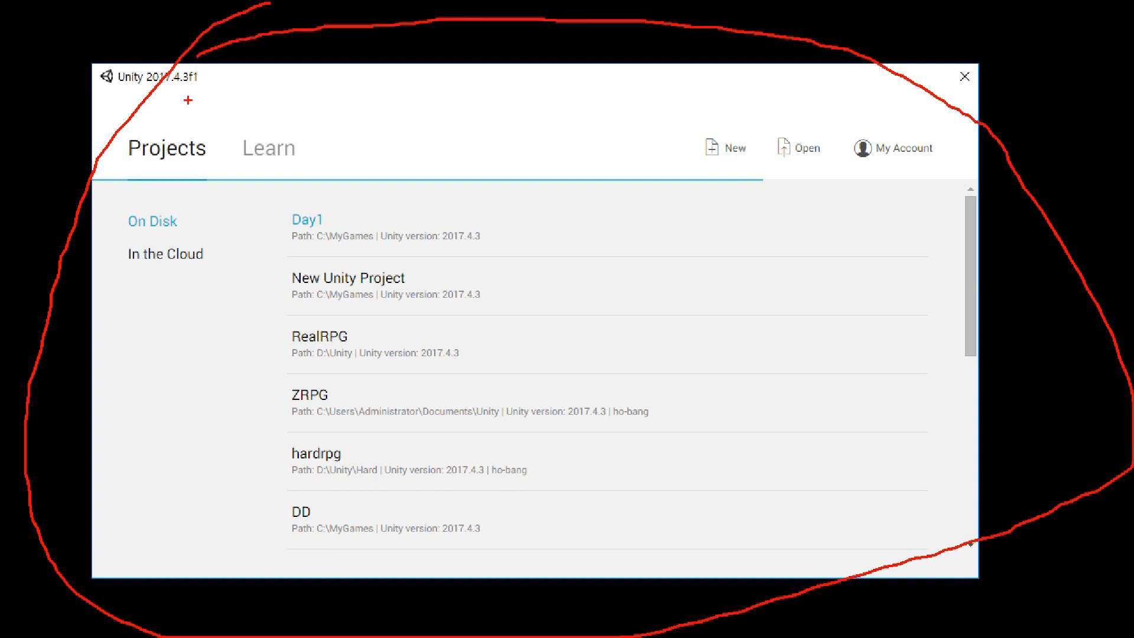
{"action": "mouse_move", "coordinate": [352, 111]}
{"action": "left_mouse_down"}
{"action": "mouse_move", "coordinate": [148, 466]}
{"action": "mouse_move", "coordinate": [886, 580]}
{"action": "mouse_move", "coordinate": [860, 121]}
{"action": "mouse_move", "coordinate": [222, 101]}
{"action": "left_mouse_up"}
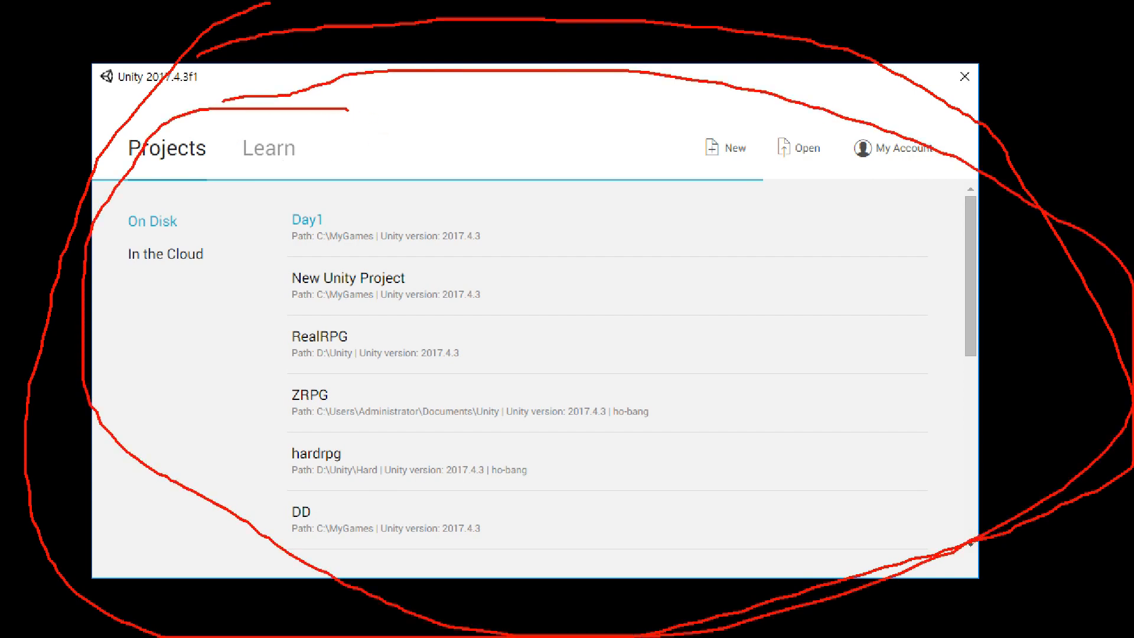
{"action": "left_click_drag", "start_coordinate": [803, 184], "coordinate": [965, 186], "text": "shift"}
{"action": "key", "text": "Escape"}
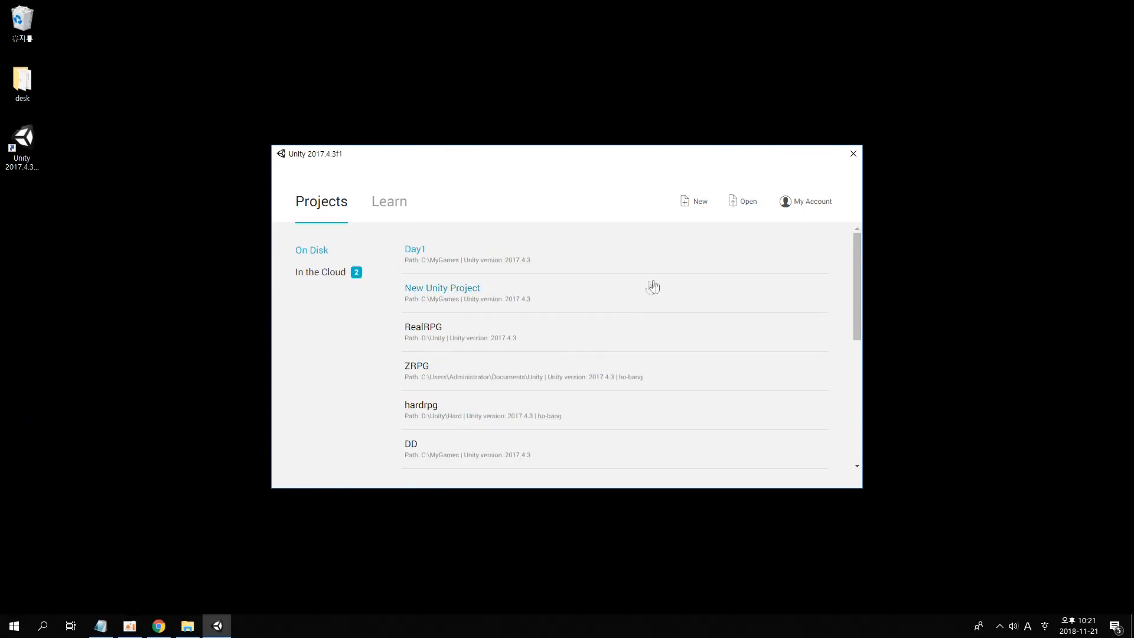
Start a new Unity project and replace the default project name with 1.
{"action": "key", "text": "ctrl+1"}
{"action": "scroll", "coordinate": [803, 211], "scroll_direction": "up", "scroll_amount": 2}
{"action": "mouse_move", "coordinate": [515, 163]}
{"action": "left_mouse_down"}
{"action": "mouse_move", "coordinate": [496, 203]}
{"action": "mouse_move", "coordinate": [627, 260]}
{"action": "mouse_move", "coordinate": [526, 149]}
{"action": "left_mouse_up"}
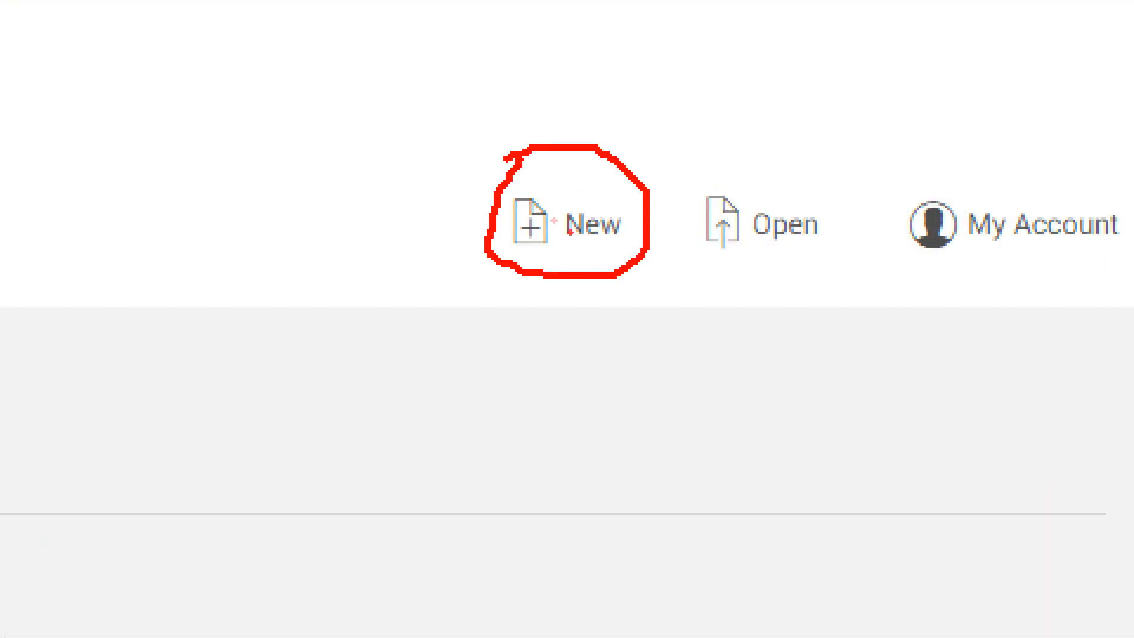
{"action": "key", "text": "Escape"}
{"action": "left_click", "coordinate": [696, 205]}
{"action": "left_click_drag", "start_coordinate": [540, 286], "coordinate": [286, 293]}
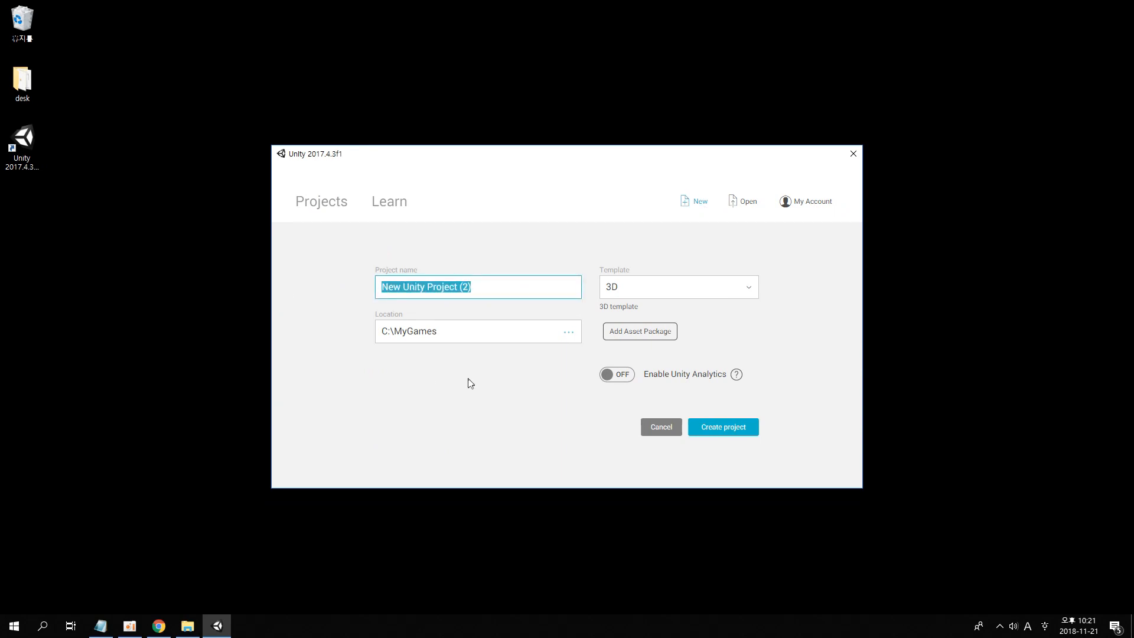
{"action": "type", "text": "d"}
{"action": "key", "text": "BackSpace"}
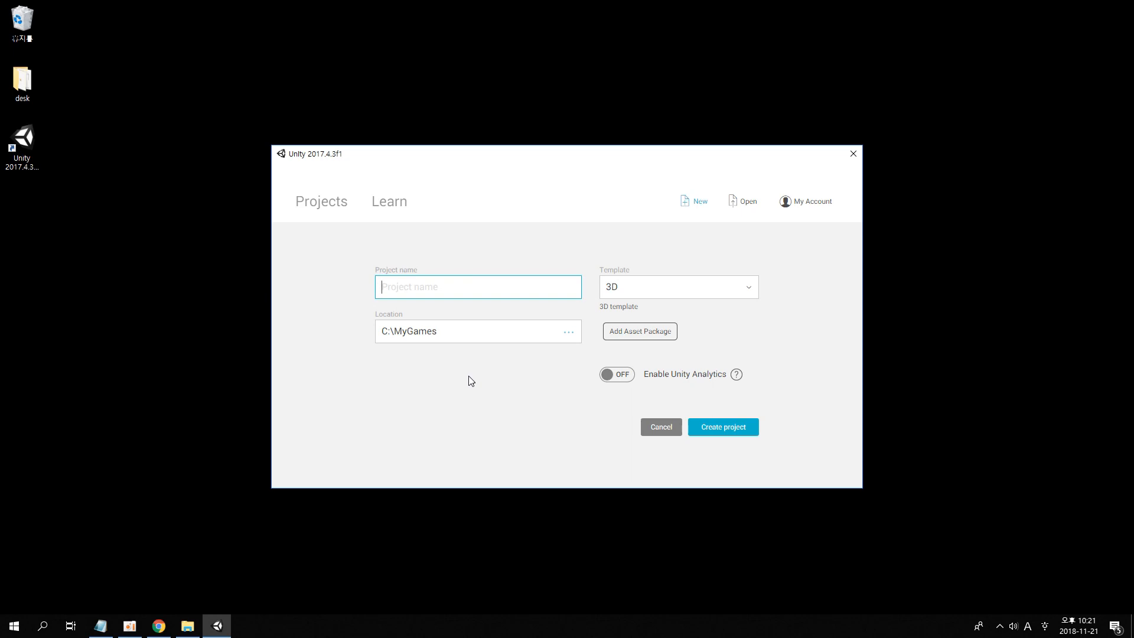
{"action": "type", "text": "1"}
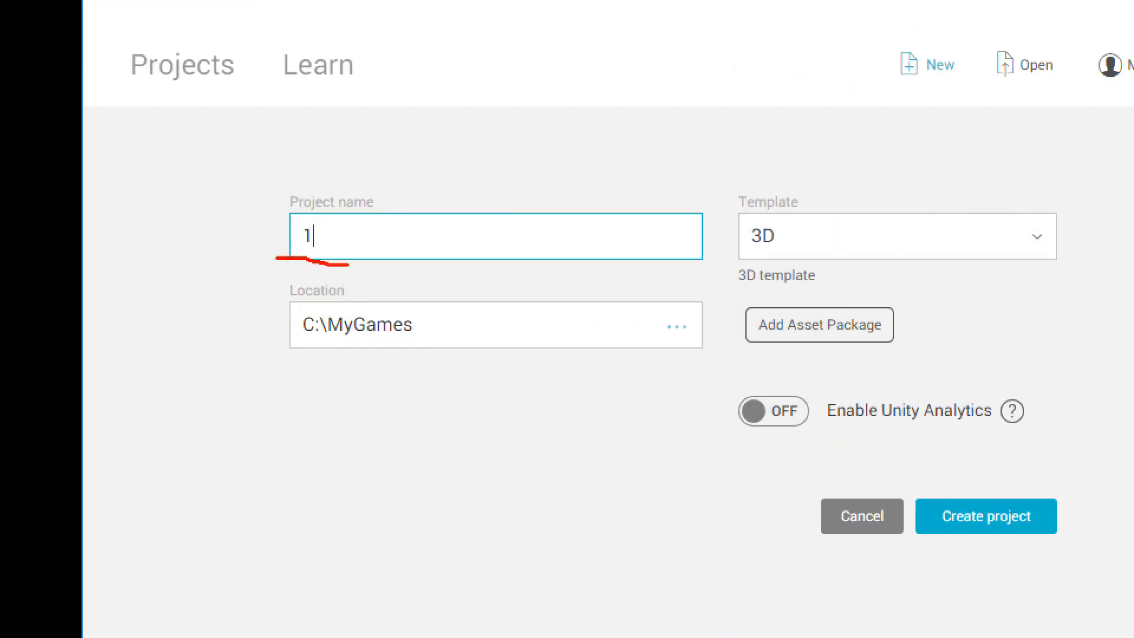
Choose the 3D template for project 1, keep C:\MyGames as its location, and create the project.
{"action": "mouse_move", "coordinate": [347, 264]}
{"action": "left_mouse_down"}
{"action": "mouse_move", "coordinate": [282, 188]}
{"action": "mouse_move", "coordinate": [301, 274]}
{"action": "left_mouse_up"}
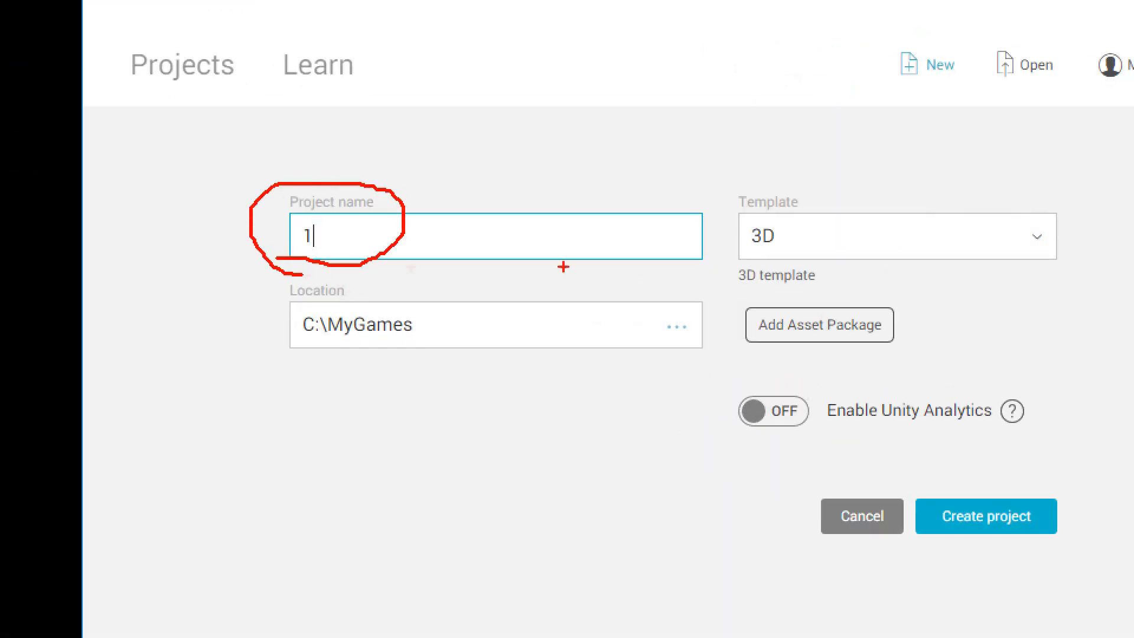
{"action": "left_click_drag", "start_coordinate": [732, 183], "coordinate": [722, 282]}
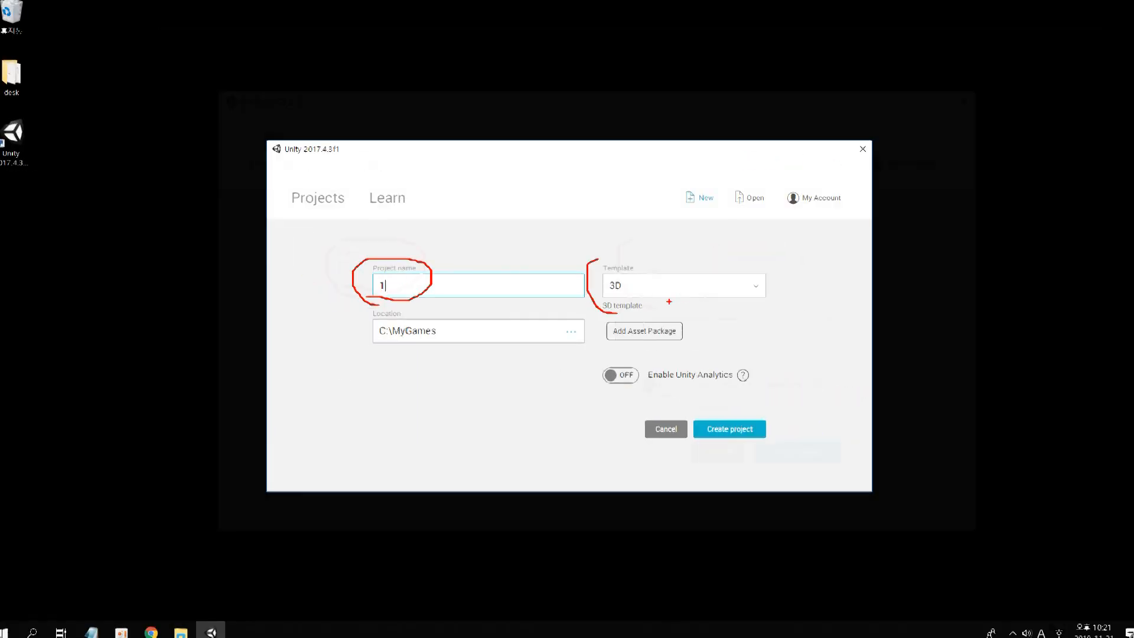
{"action": "left_click", "coordinate": [657, 294]}
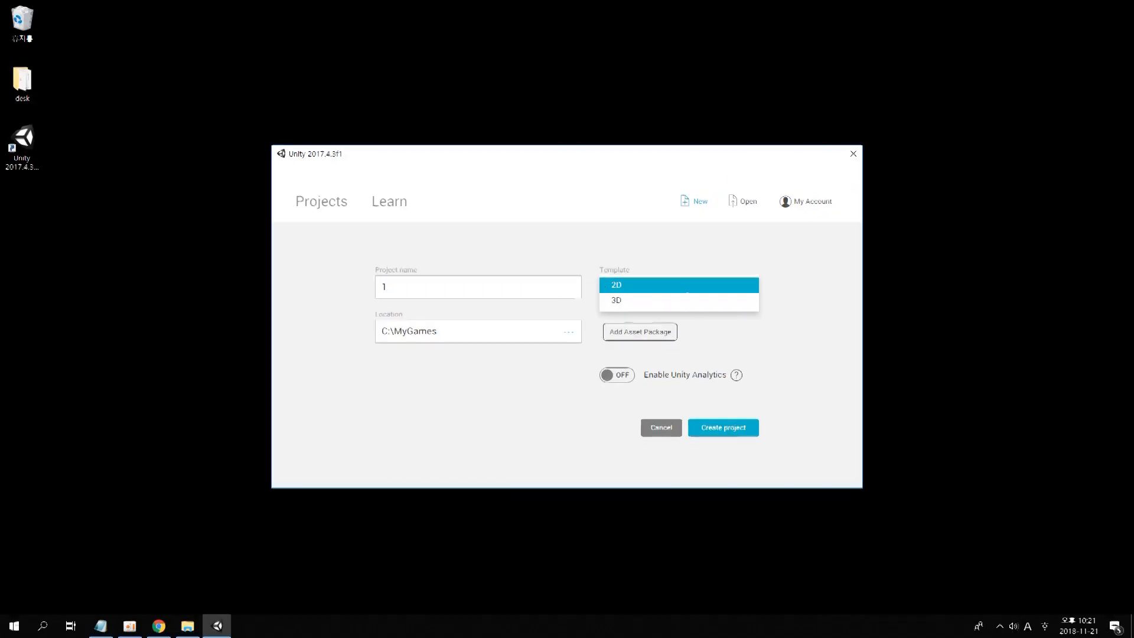
{"action": "left_click", "coordinate": [662, 313]}
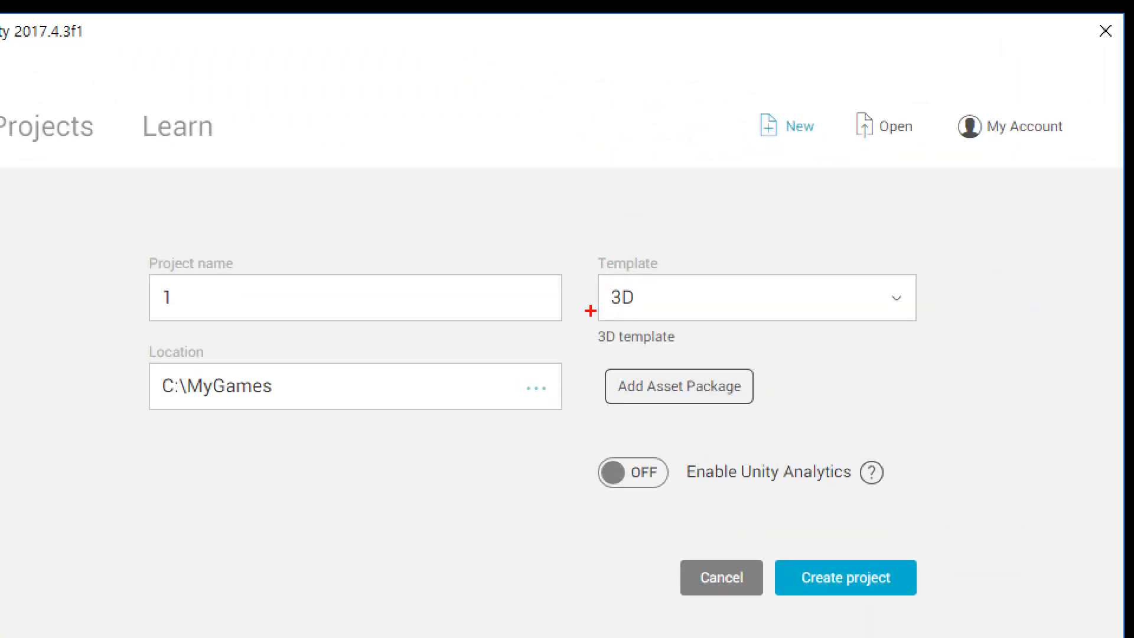
{"action": "mouse_move", "coordinate": [133, 362]}
{"action": "left_mouse_down"}
{"action": "mouse_move", "coordinate": [228, 430]}
{"action": "mouse_move", "coordinate": [307, 350]}
{"action": "mouse_move", "coordinate": [147, 326]}
{"action": "left_mouse_up"}
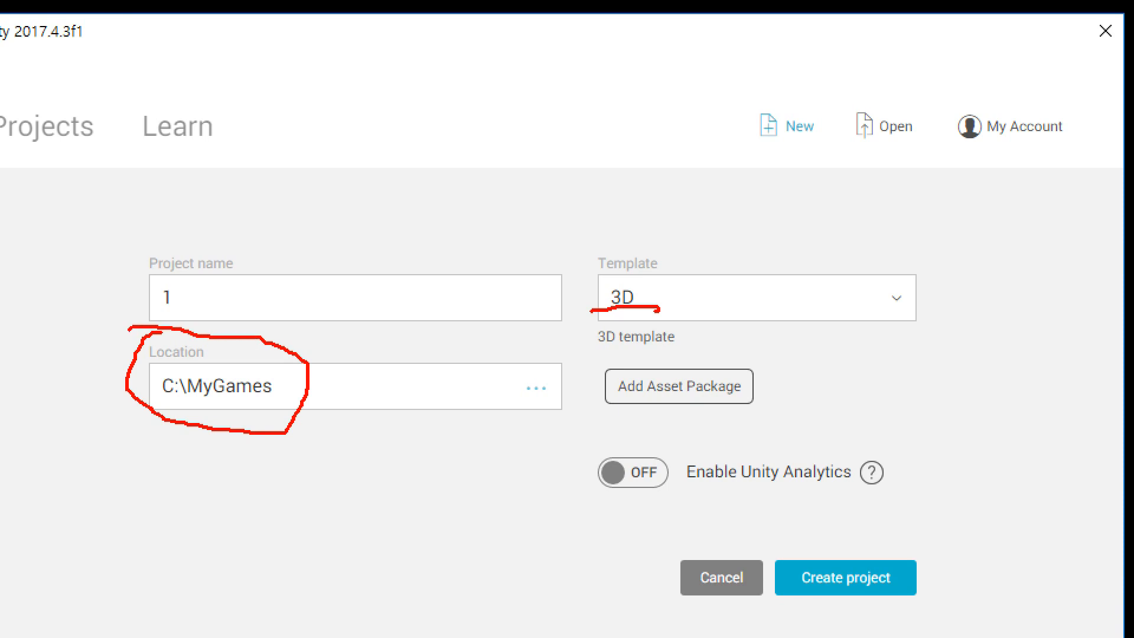
{"action": "left_click_drag", "start_coordinate": [201, 423], "coordinate": [412, 440]}
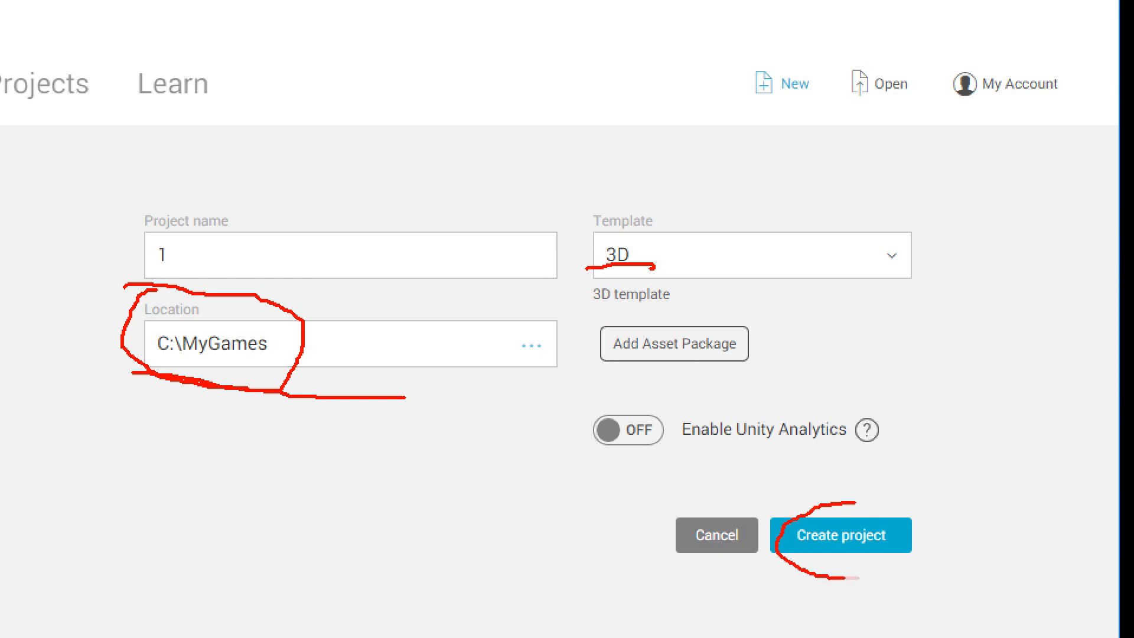
{"action": "left_click_drag", "start_coordinate": [830, 578], "coordinate": [914, 535]}
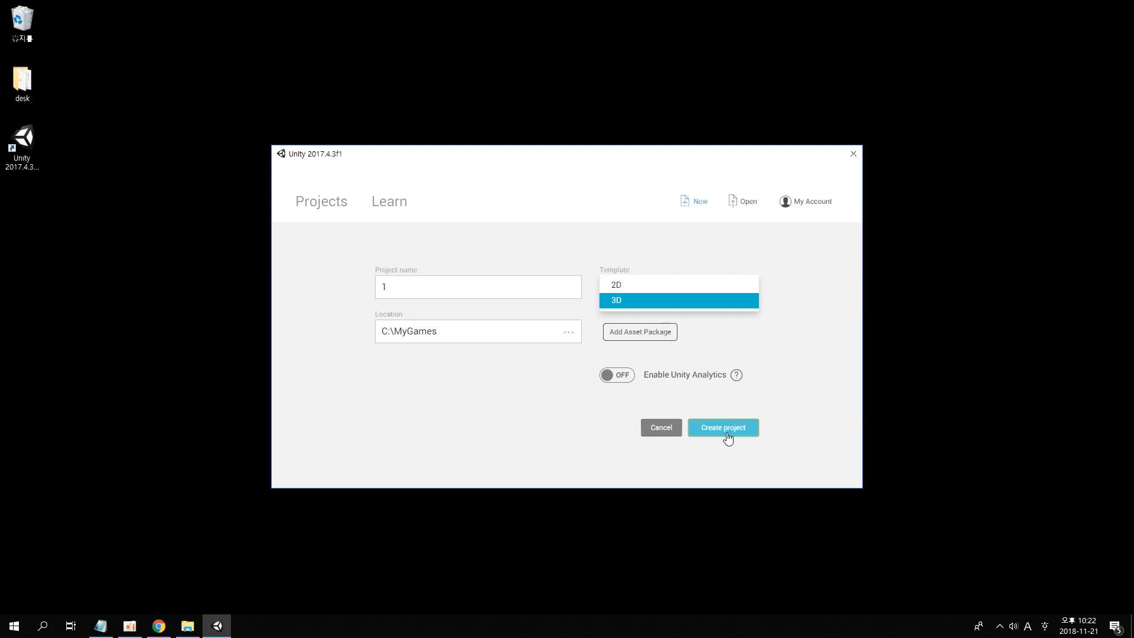
{"action": "left_click", "coordinate": [727, 435]}
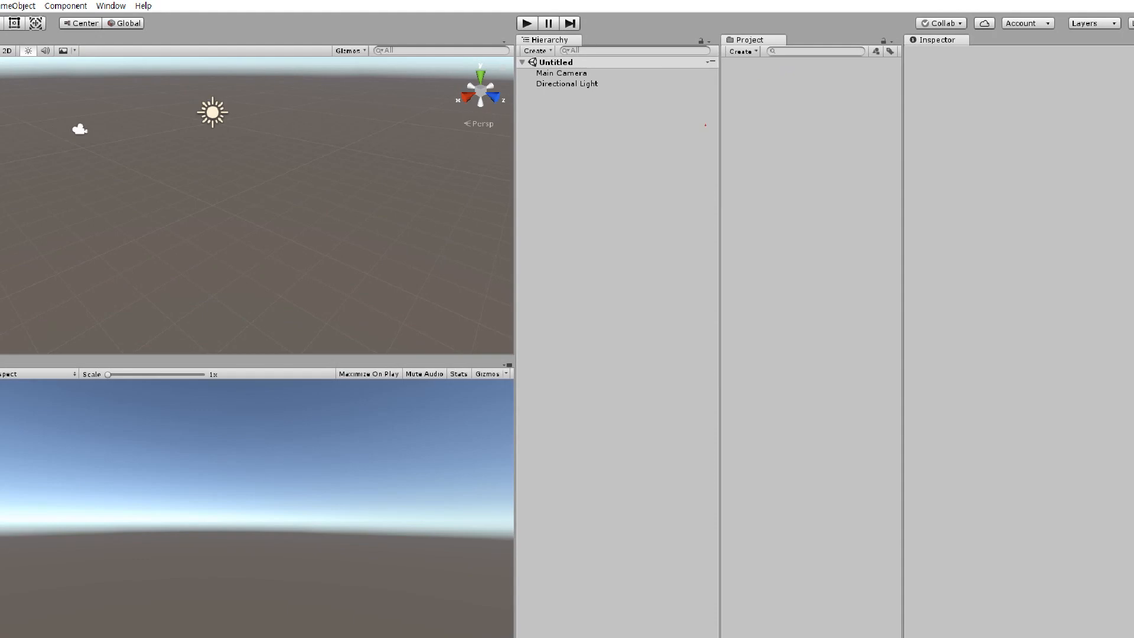
Switch the Unity editor's window arrangement to the 2 by 3 layout.
{"action": "mouse_move", "coordinate": [627, 6]}
{"action": "left_mouse_down"}
{"action": "mouse_move", "coordinate": [459, 5]}
{"action": "mouse_move", "coordinate": [164, 236]}
{"action": "mouse_move", "coordinate": [875, 468]}
{"action": "mouse_move", "coordinate": [721, 195]}
{"action": "mouse_move", "coordinate": [420, 192]}
{"action": "left_mouse_up"}
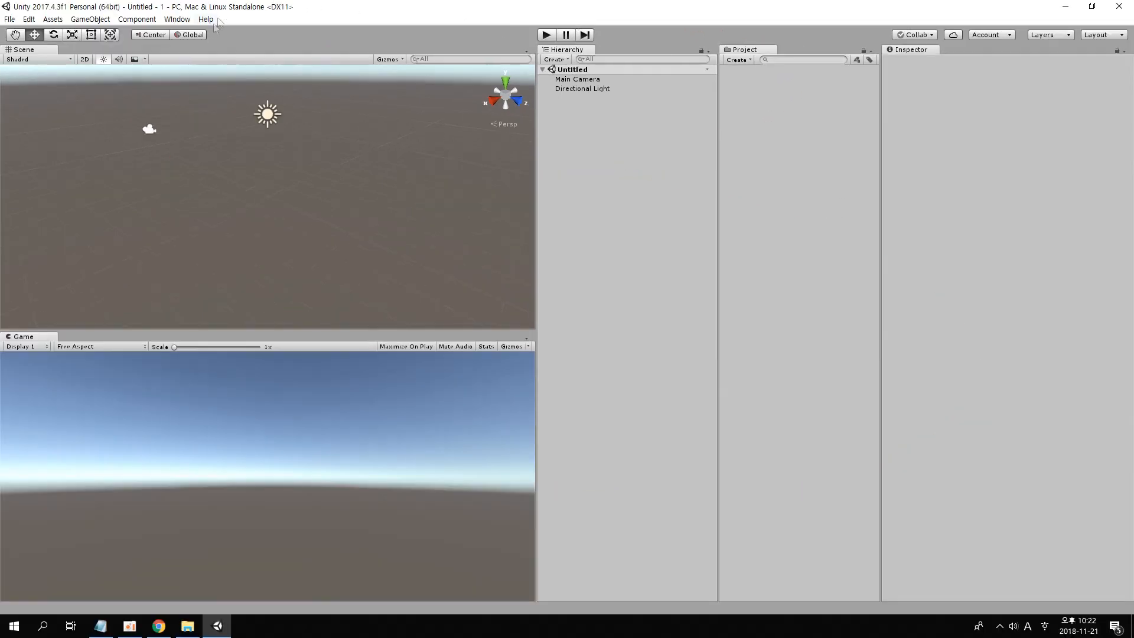
{"action": "left_click", "coordinate": [177, 19]}
{"action": "mouse_move", "coordinate": [210, 63]}
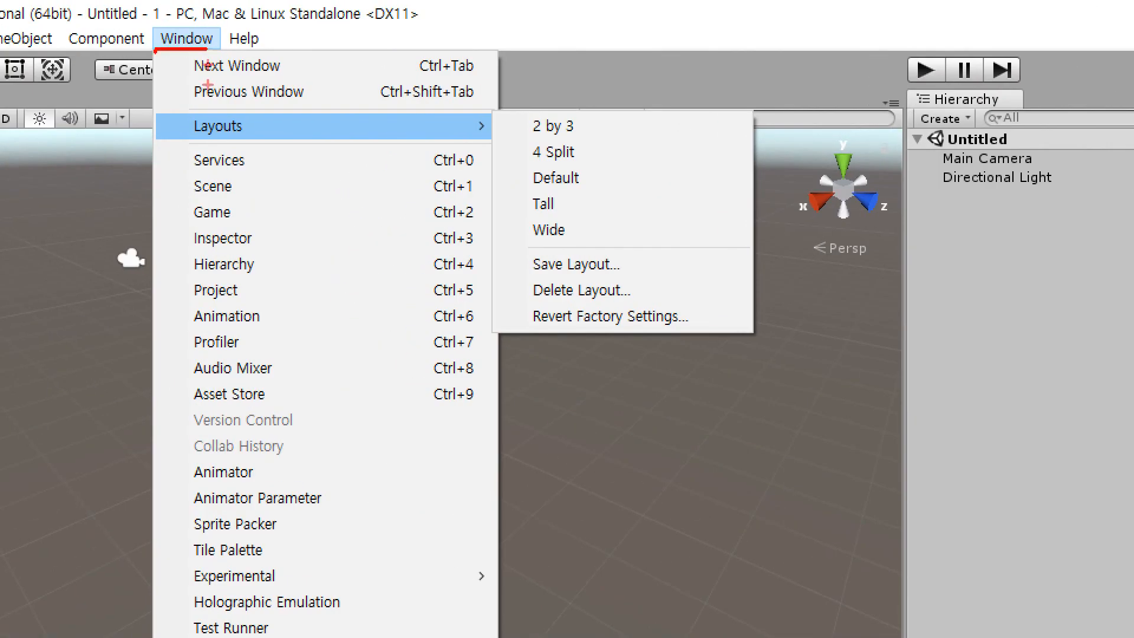
{"action": "left_click_drag", "start_coordinate": [529, 141], "coordinate": [617, 139]}
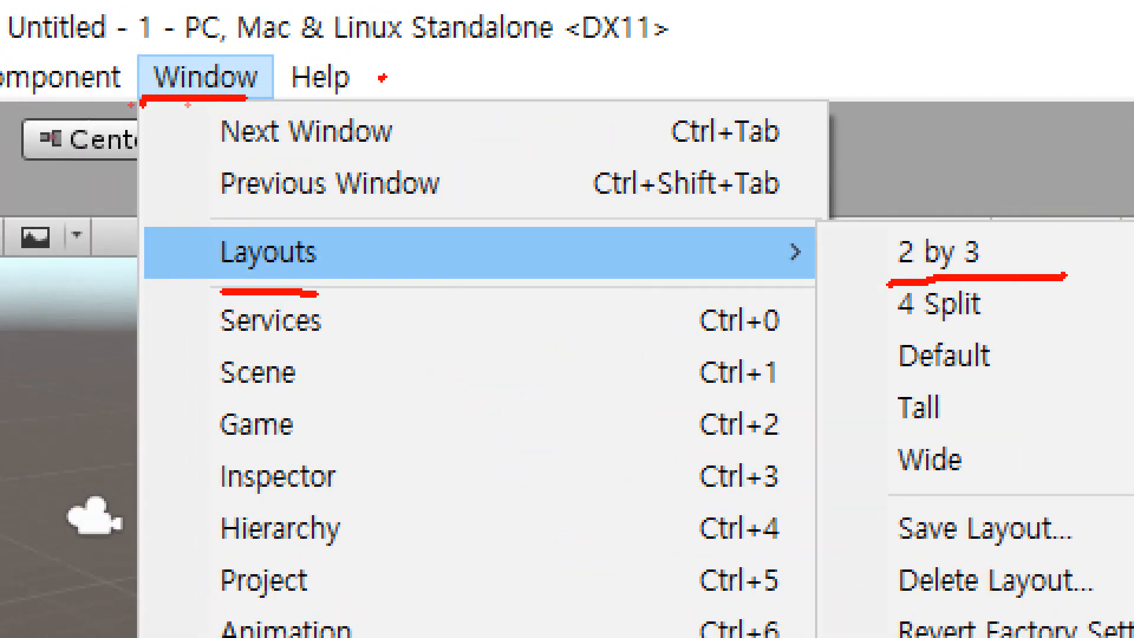
{"action": "left_click_drag", "start_coordinate": [144, 83], "coordinate": [226, 87]}
{"action": "left_click_drag", "start_coordinate": [233, 289], "coordinate": [450, 284]}
{"action": "mouse_move", "coordinate": [1042, 275]}
{"action": "left_mouse_down"}
{"action": "mouse_move", "coordinate": [921, 203]}
{"action": "mouse_move", "coordinate": [884, 299]}
{"action": "left_mouse_up"}
{"action": "left_click", "coordinate": [206, 77]}
{"action": "mouse_move", "coordinate": [201, 63]}
{"action": "left_click", "coordinate": [345, 63]}
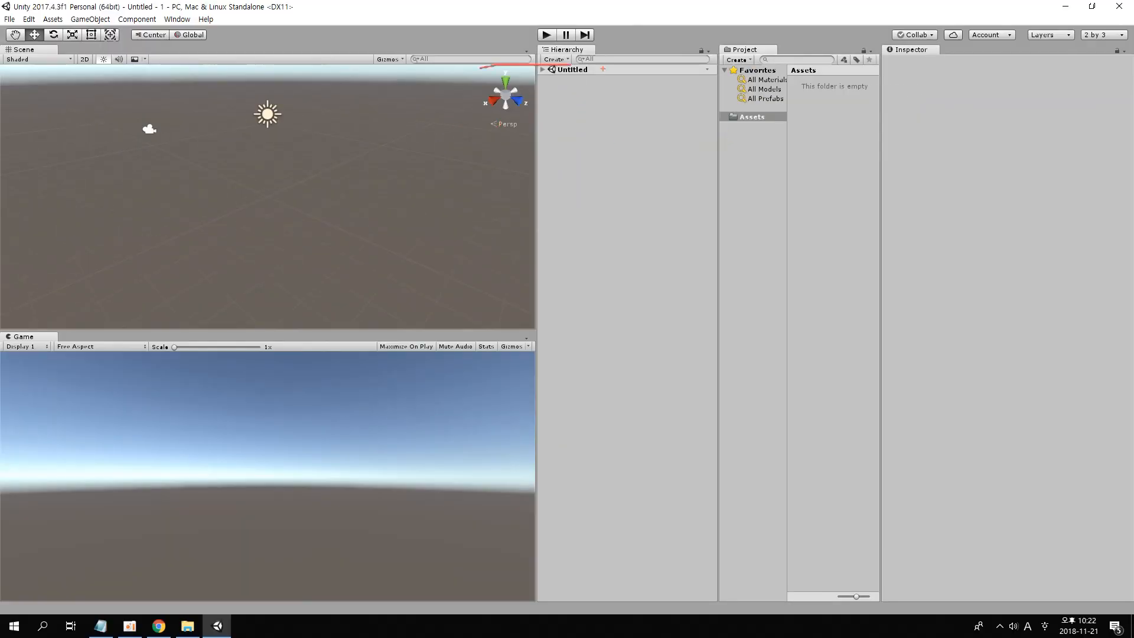
{"action": "left_click_drag", "start_coordinate": [480, 68], "coordinate": [511, 254]}
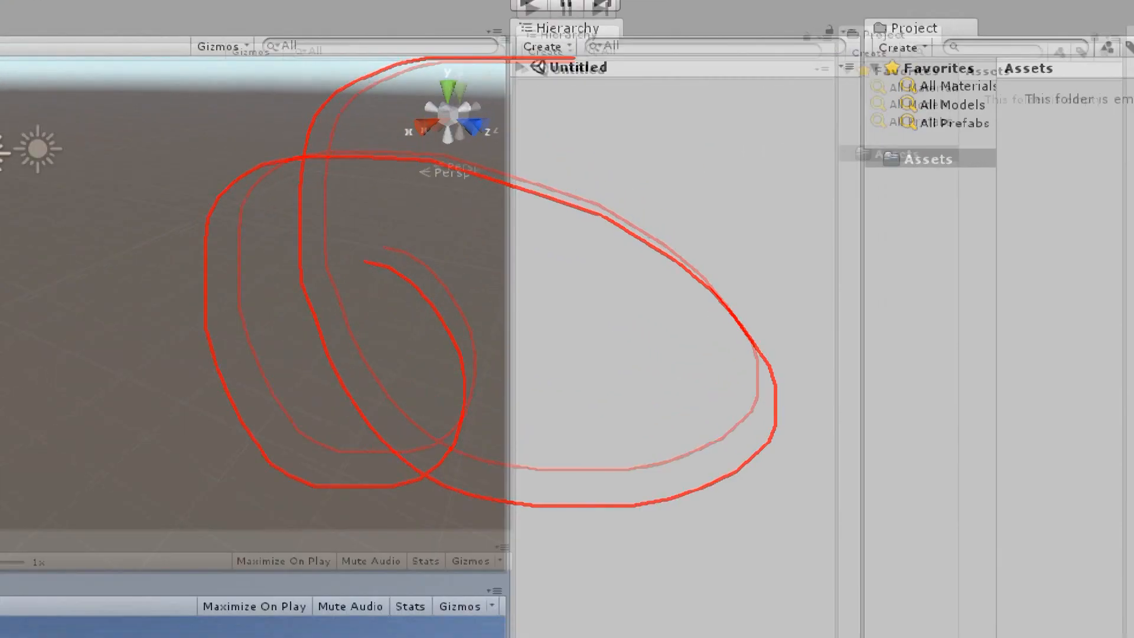
{"action": "key", "text": "Escape"}
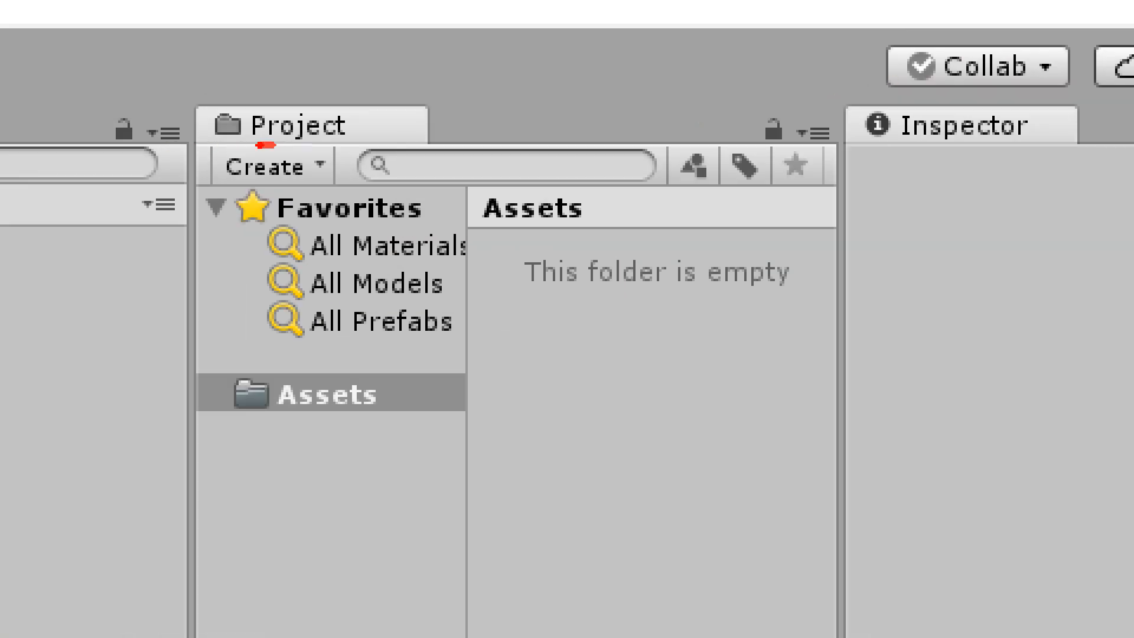
Change the Project window from two columns to the One Column Layout.
{"action": "left_click_drag", "start_coordinate": [275, 145], "coordinate": [345, 143]}
{"action": "left_click_drag", "start_coordinate": [811, 157], "coordinate": [852, 110]}
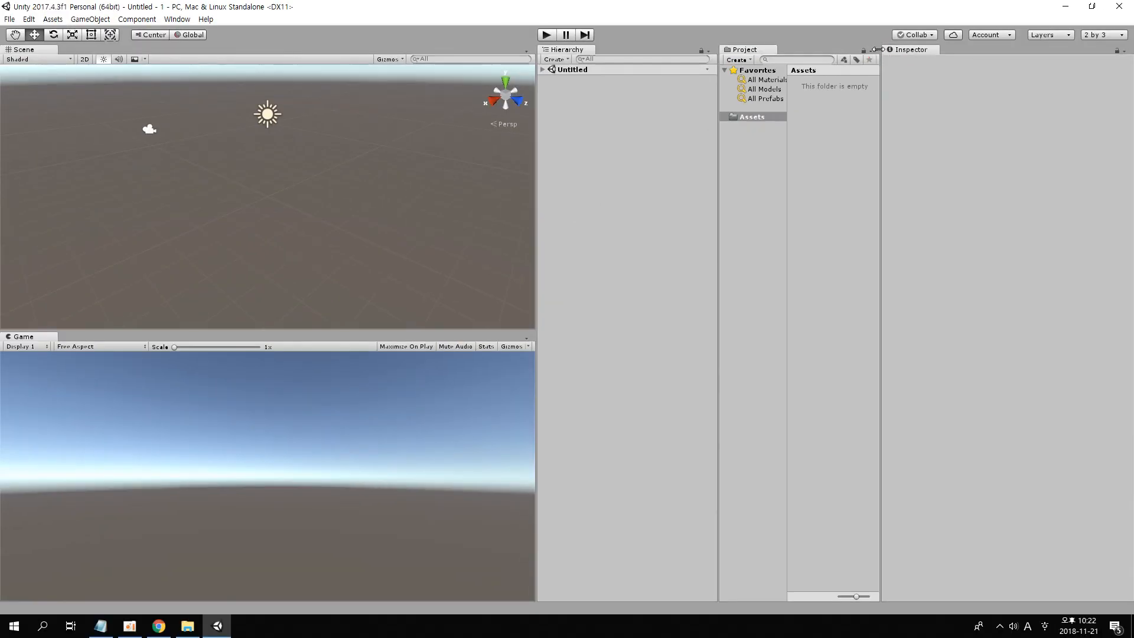
{"action": "left_click", "coordinate": [874, 51]}
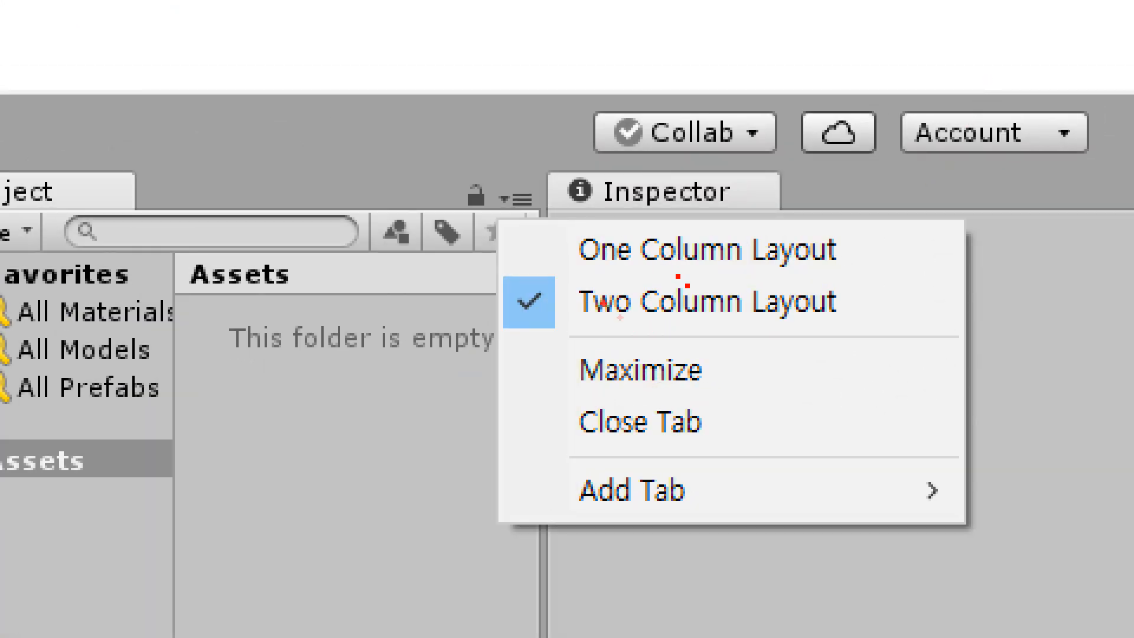
{"action": "left_click_drag", "start_coordinate": [556, 274], "coordinate": [849, 274]}
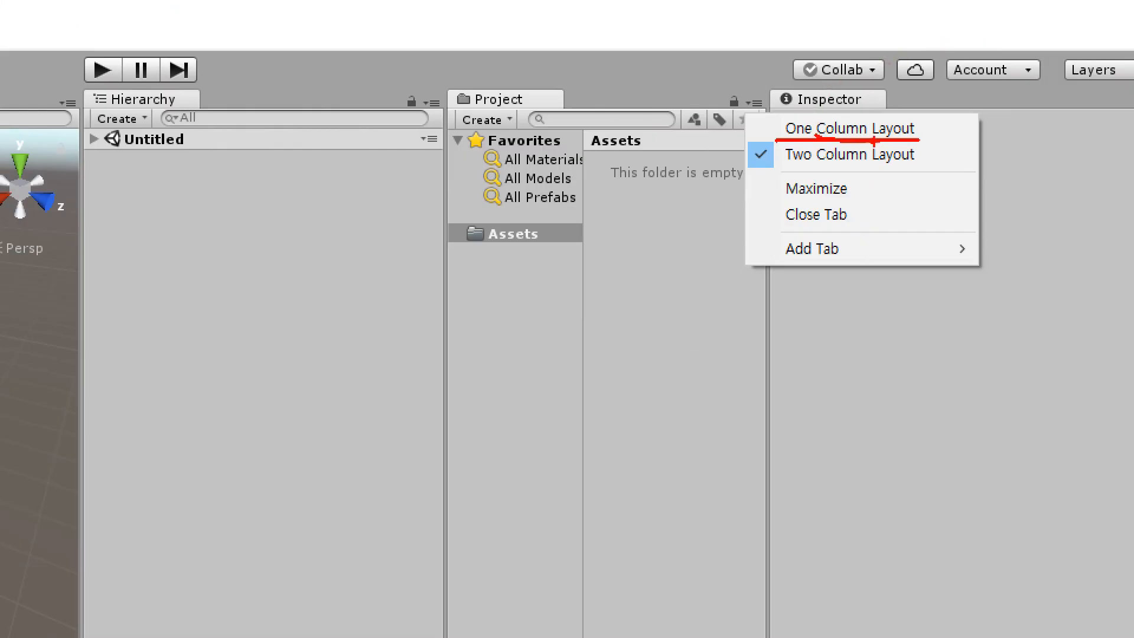
{"action": "key", "text": "Escape"}
{"action": "left_click", "coordinate": [871, 51]}
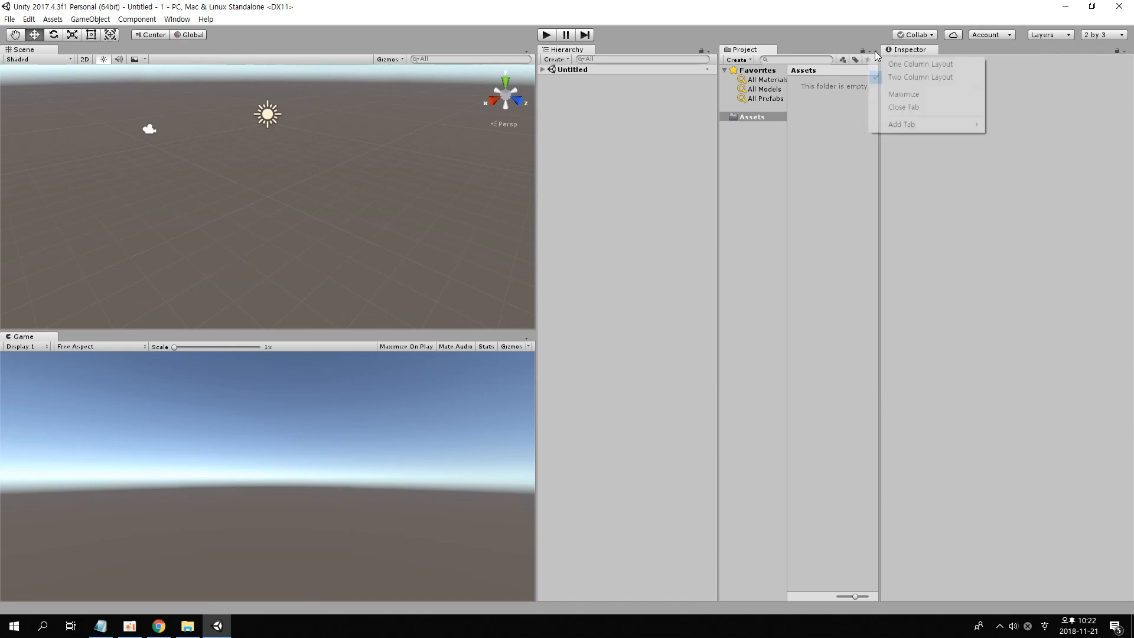
{"action": "left_click", "coordinate": [912, 64]}
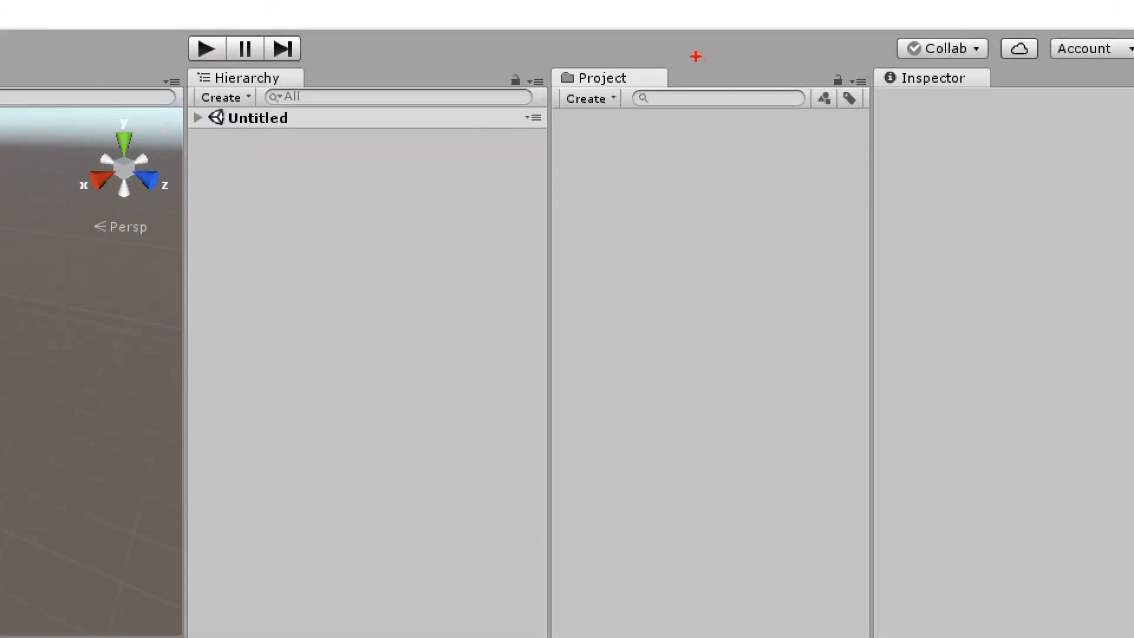
{"action": "mouse_move", "coordinate": [695, 56]}
{"action": "left_mouse_down"}
{"action": "mouse_move", "coordinate": [542, 184]}
{"action": "mouse_move", "coordinate": [933, 68]}
{"action": "mouse_move", "coordinate": [595, 114]}
{"action": "left_mouse_up"}
{"action": "key", "text": "Escape"}
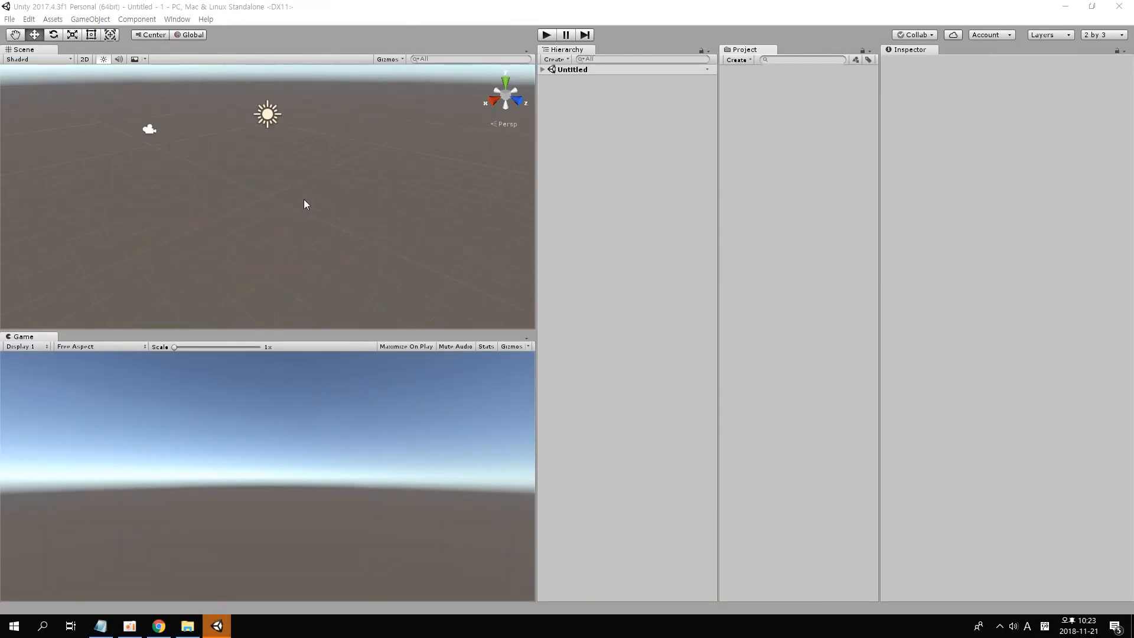
Look around the Scene view by rotating, zooming and panning the view around the camera and light.
{"action": "right_click_drag", "start_coordinate": [317, 160], "coordinate": [361, 121]}
{"action": "right_click_drag", "start_coordinate": [684, 140], "coordinate": [347, 136]}
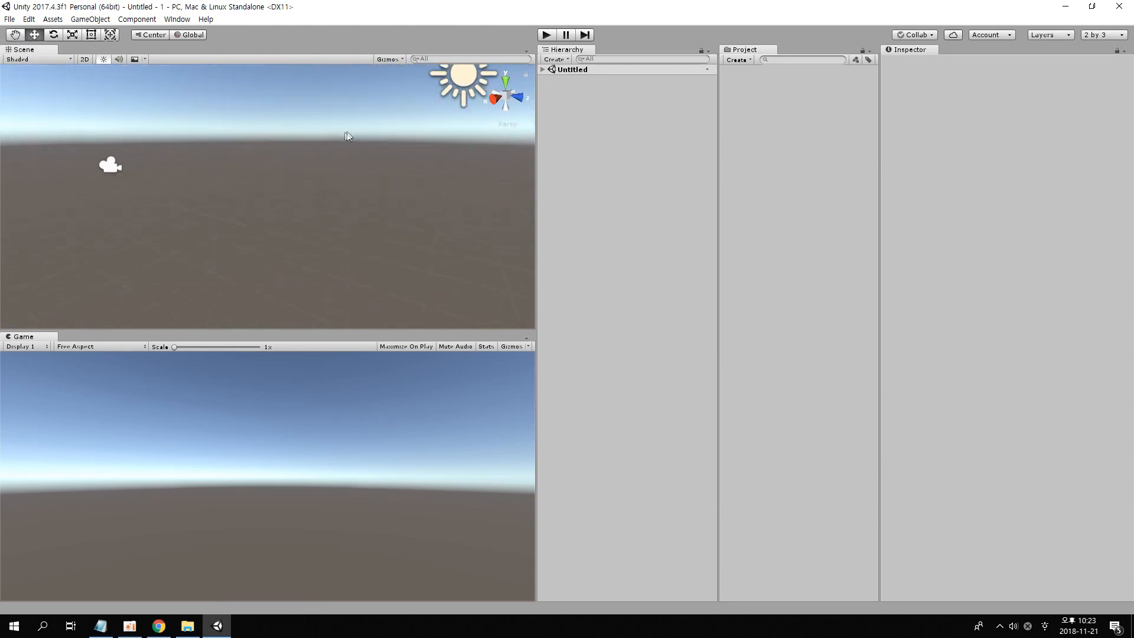
{"action": "scroll", "coordinate": [287, 183], "scroll_direction": "down", "scroll_amount": 5}
{"action": "scroll", "coordinate": [272, 177], "scroll_direction": "up", "scroll_amount": 6}
{"action": "scroll", "coordinate": [266, 169], "scroll_direction": "down", "scroll_amount": 3}
{"action": "scroll", "coordinate": [251, 167], "scroll_direction": "up", "scroll_amount": 3}
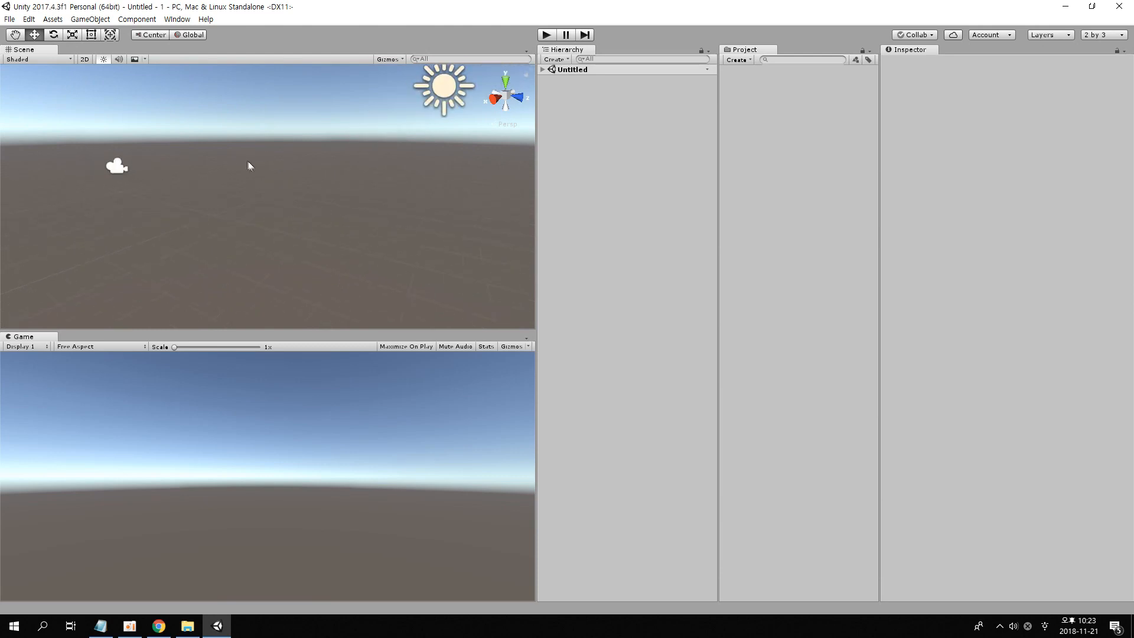
{"action": "middle_click_drag", "start_coordinate": [266, 162], "coordinate": [198, 183]}
{"action": "right_click_drag", "start_coordinate": [225, 199], "coordinate": [358, 187]}
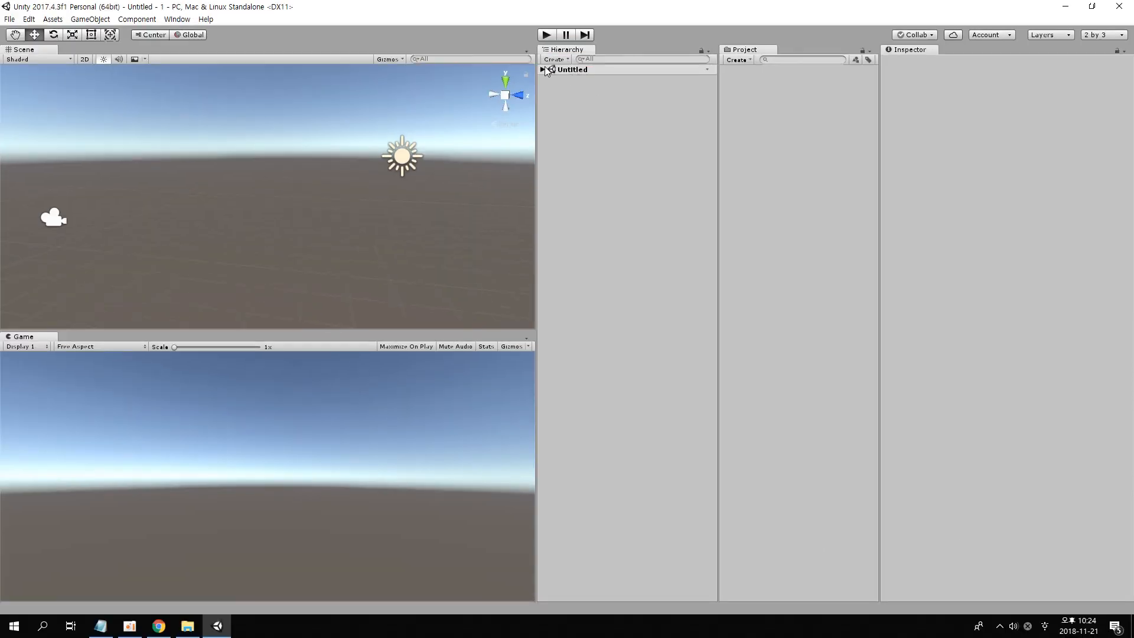
Expand the Untitled scene in the Hierarchy and examine how its Main Camera and Directional Light match the Scene view objects.
{"action": "left_click", "coordinate": [542, 70]}
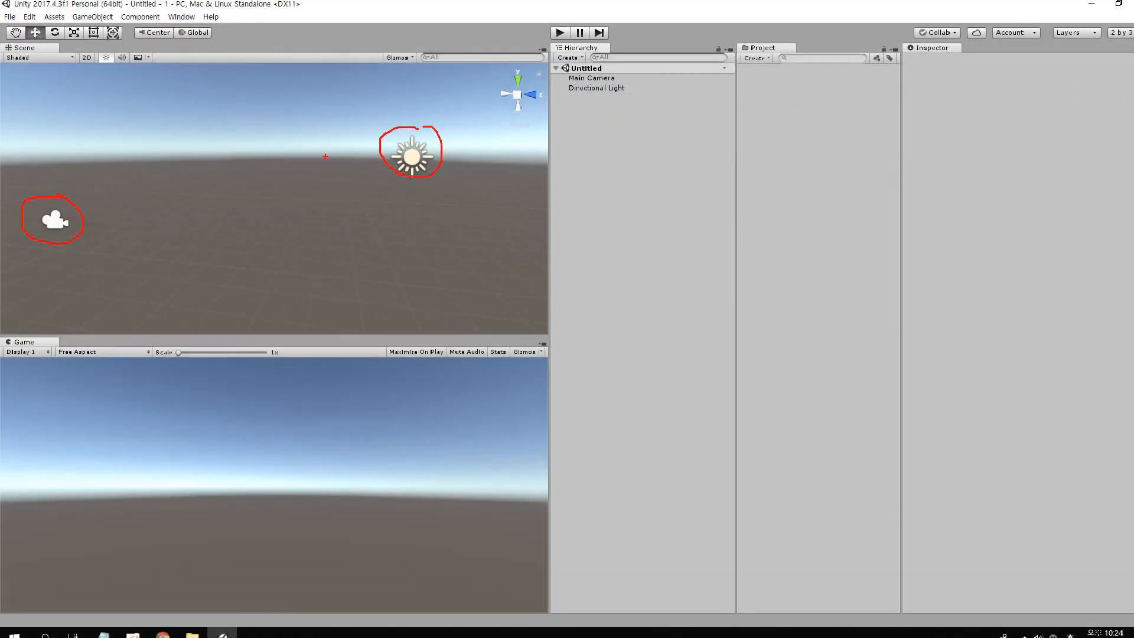
{"action": "left_click", "coordinate": [803, 204]}
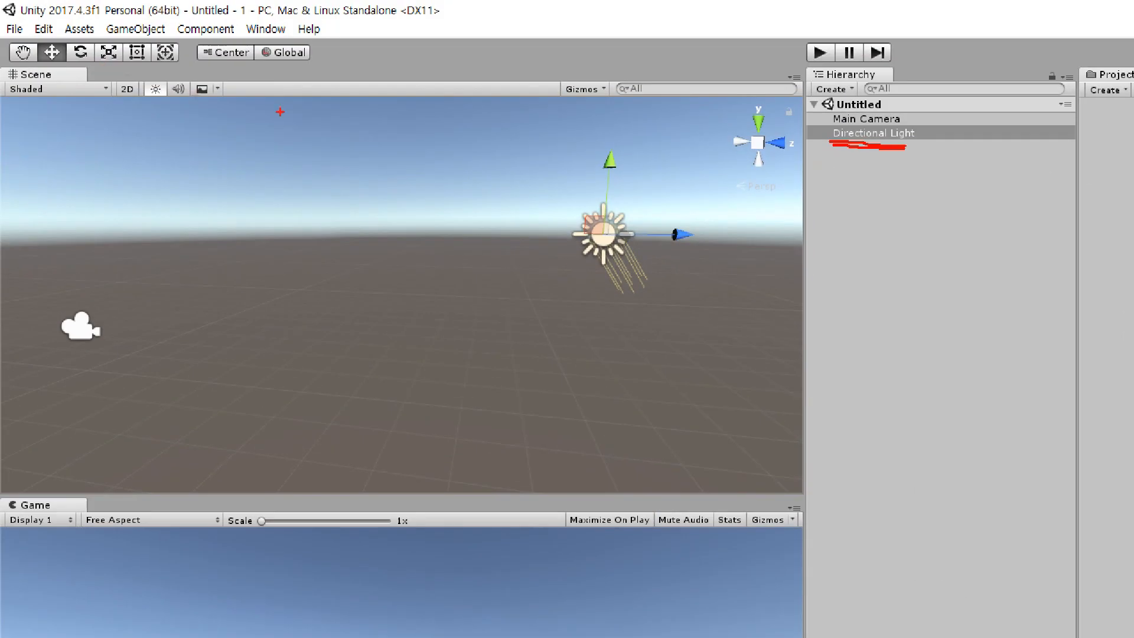
{"action": "mouse_move", "coordinate": [563, 182]}
{"action": "left_mouse_down"}
{"action": "mouse_move", "coordinate": [666, 263]}
{"action": "mouse_move", "coordinate": [597, 166]}
{"action": "left_mouse_up"}
{"action": "left_click_drag", "start_coordinate": [90, 379], "coordinate": [130, 264]}
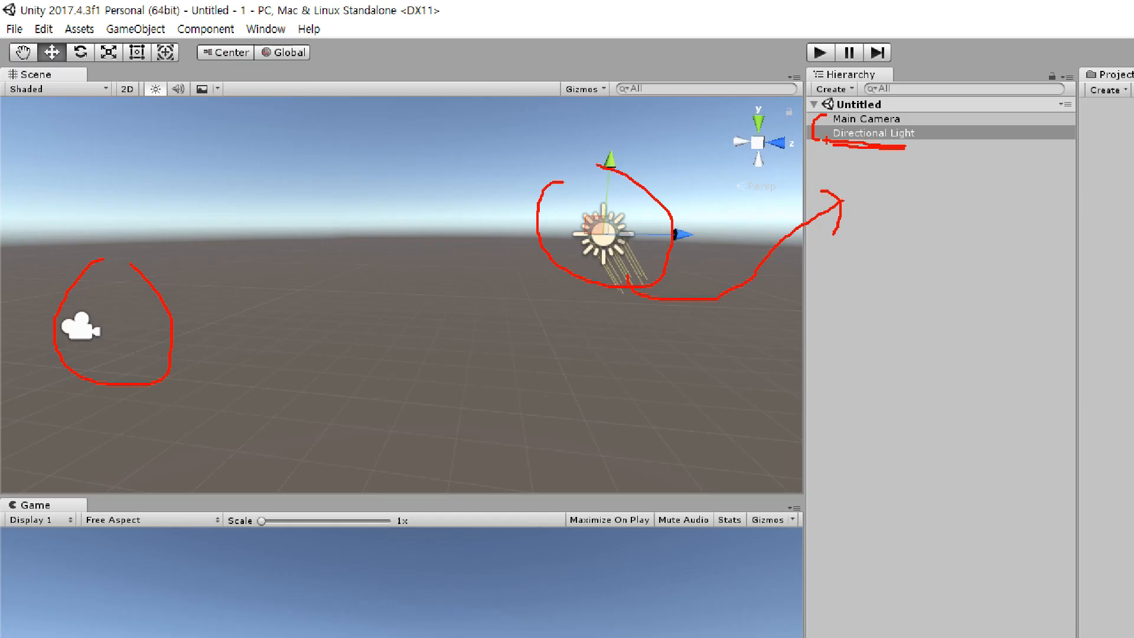
{"action": "key", "text": "Escape"}
{"action": "left_click", "coordinate": [590, 138]}
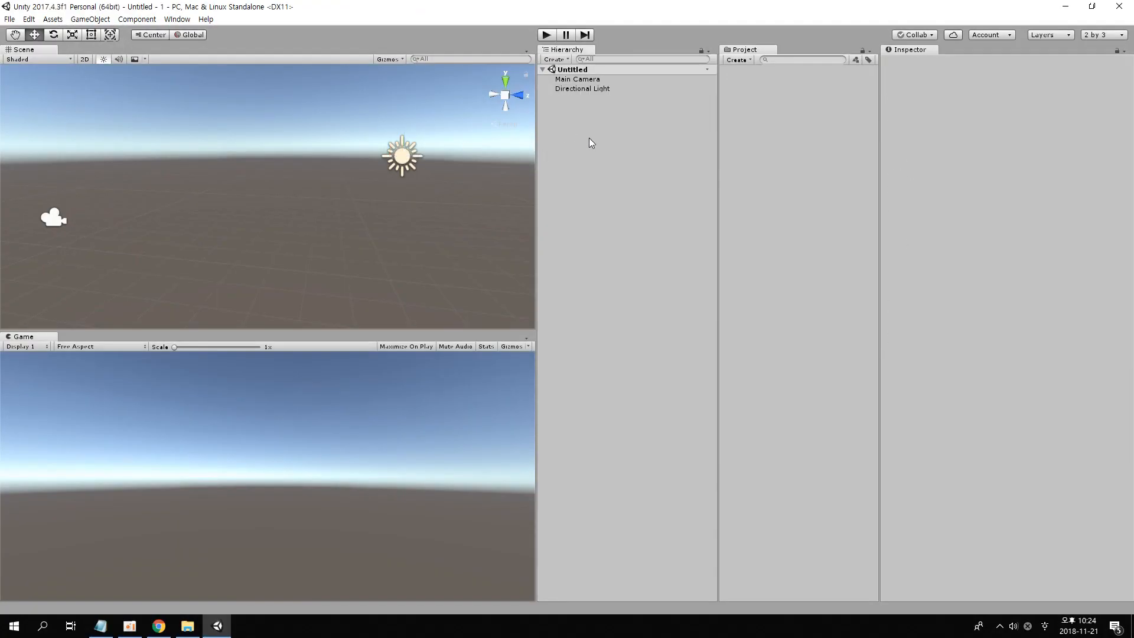
Add a 3D Cube object to the Untitled scene.
{"action": "right_click", "coordinate": [580, 118]}
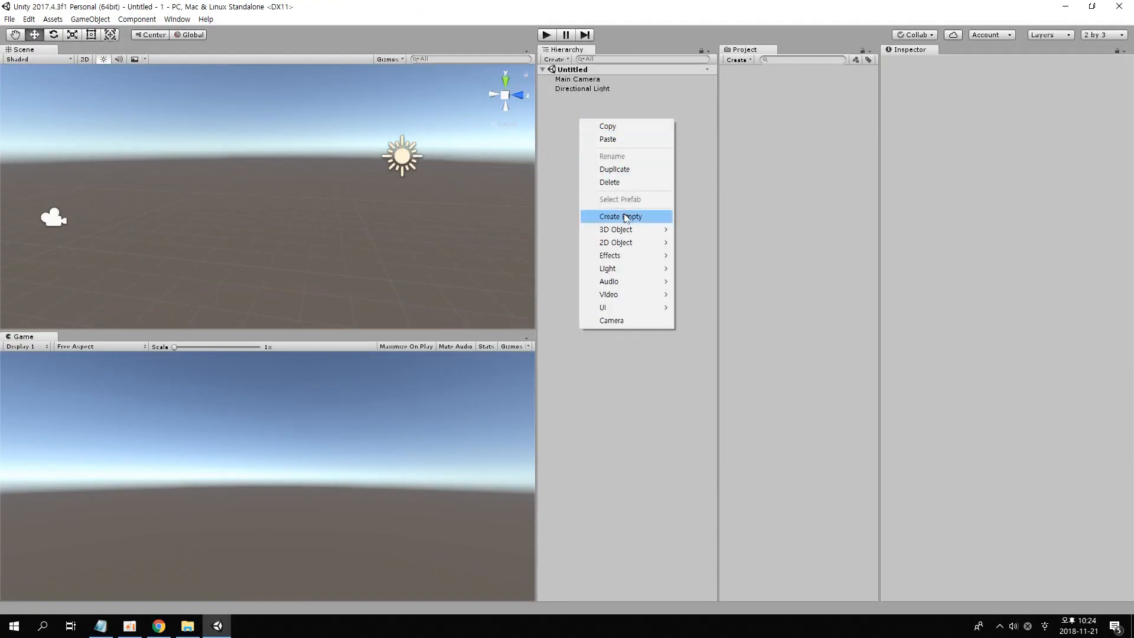
{"action": "mouse_move", "coordinate": [626, 235]}
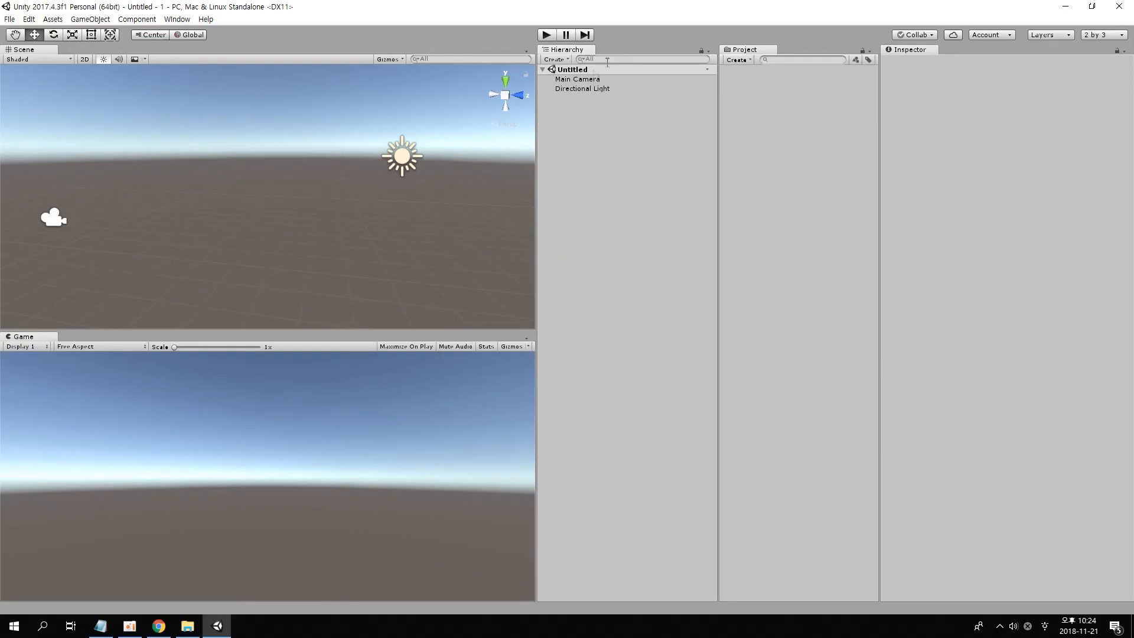
{"action": "right_click", "coordinate": [584, 109]}
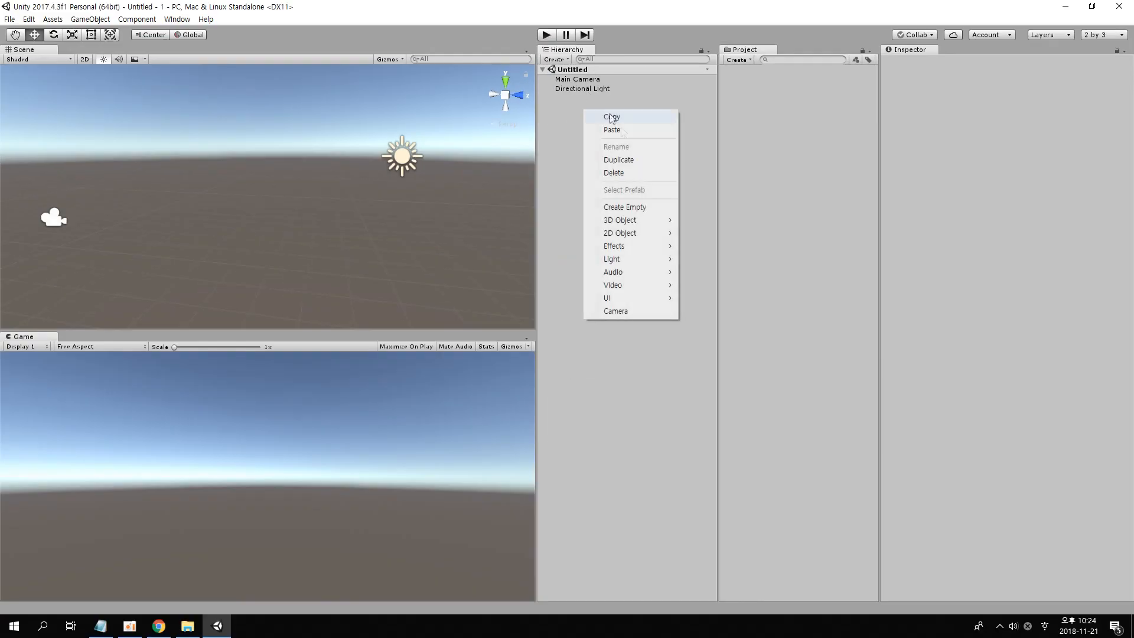
{"action": "mouse_move", "coordinate": [635, 219]}
{"action": "left_click", "coordinate": [690, 220]}
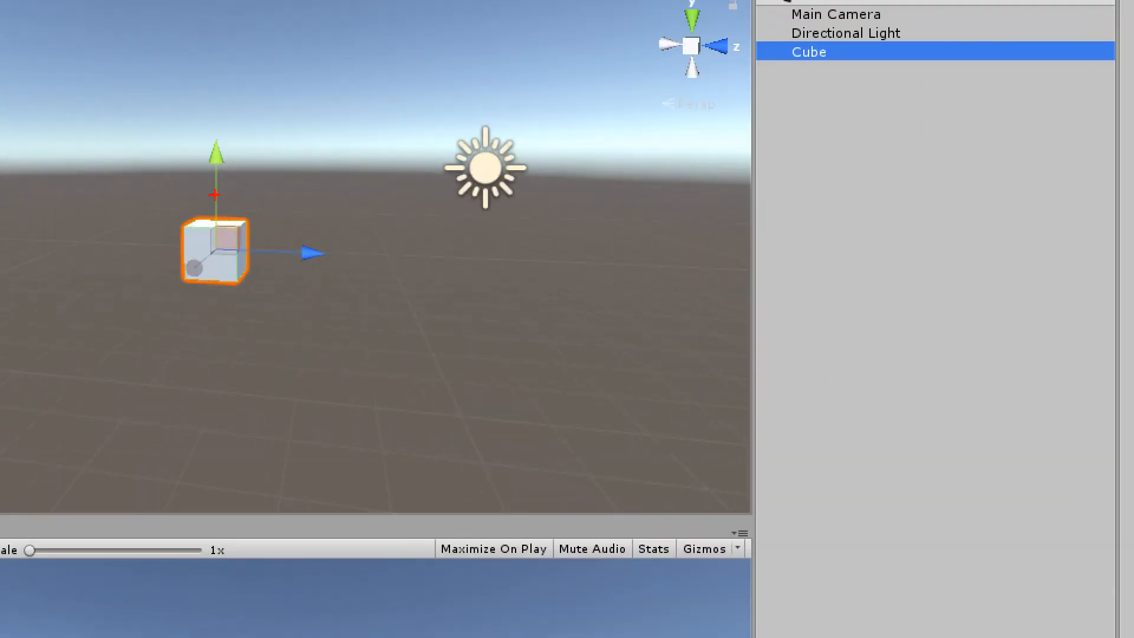
{"action": "mouse_move", "coordinate": [267, 169]}
{"action": "left_mouse_down"}
{"action": "mouse_move", "coordinate": [317, 230]}
{"action": "mouse_move", "coordinate": [278, 166]}
{"action": "left_mouse_up"}
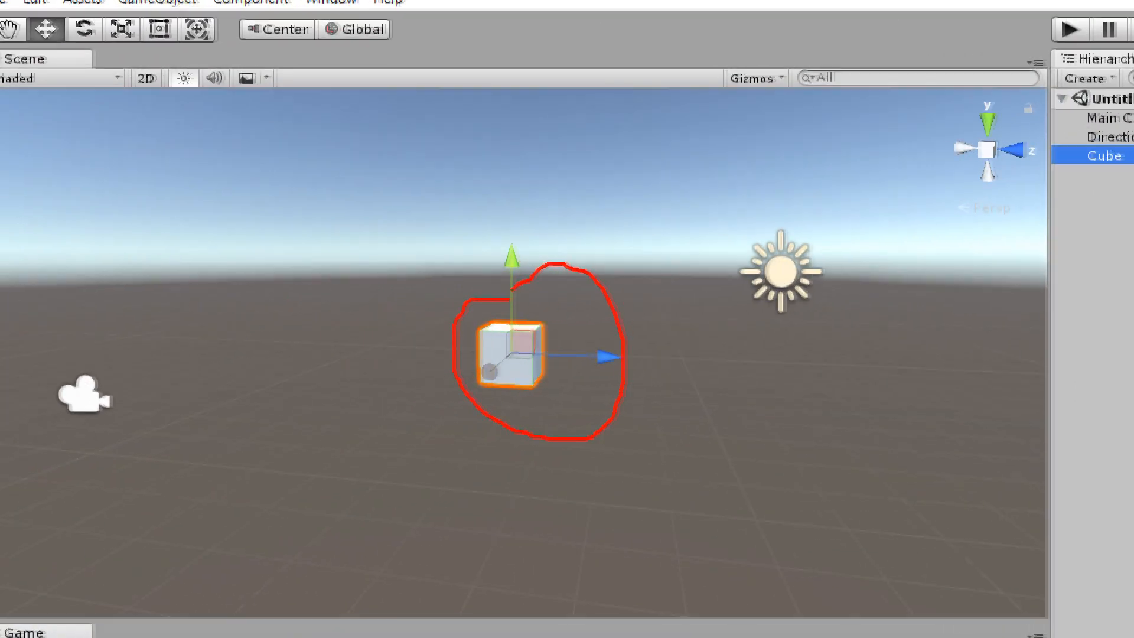
{"action": "mouse_move", "coordinate": [534, 295]}
{"action": "left_mouse_down"}
{"action": "mouse_move", "coordinate": [478, 416]}
{"action": "mouse_move", "coordinate": [556, 311]}
{"action": "left_mouse_up"}
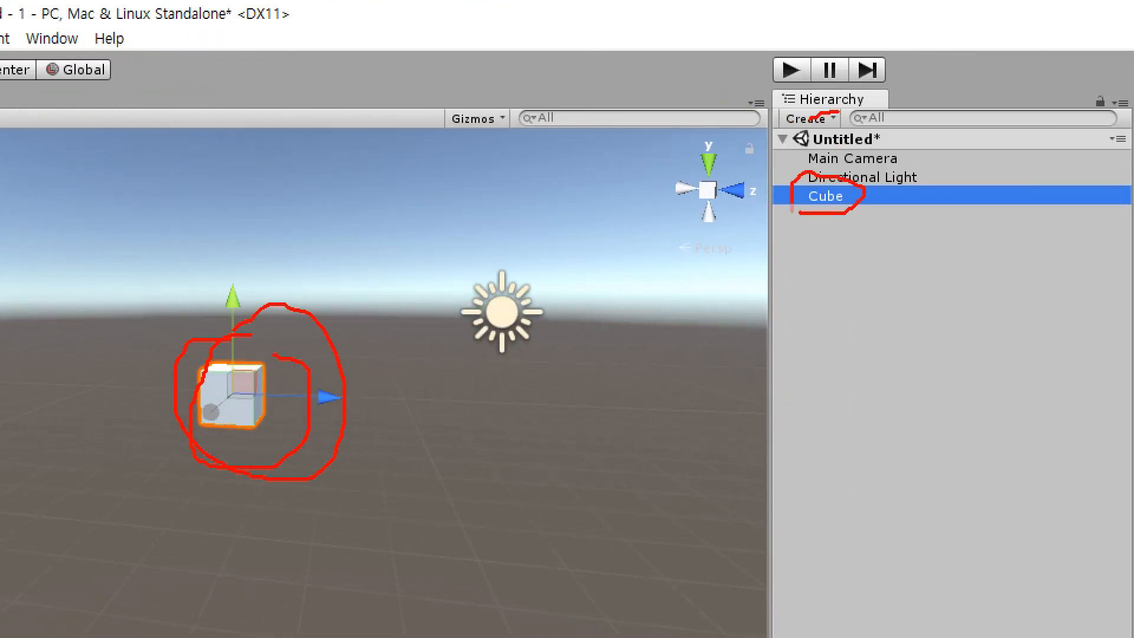
{"action": "mouse_move", "coordinate": [247, 429]}
{"action": "left_mouse_down"}
{"action": "mouse_move", "coordinate": [551, 477]}
{"action": "mouse_move", "coordinate": [767, 236]}
{"action": "mouse_move", "coordinate": [781, 304]}
{"action": "left_mouse_up"}
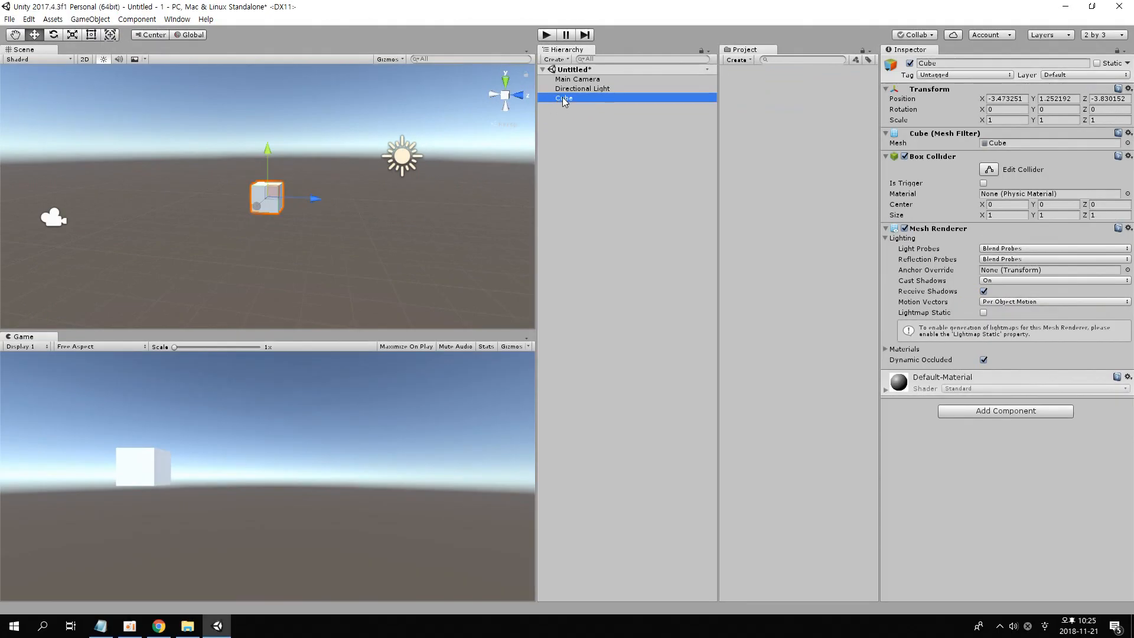
Focus the Scene view on the Cube and view it from different angles.
{"action": "double_click", "coordinate": [563, 98]}
{"action": "left_click_drag", "start_coordinate": [238, 108], "coordinate": [283, 127], "text": "alt"}
{"action": "right_click_drag", "start_coordinate": [155, 212], "coordinate": [1131, 197]}
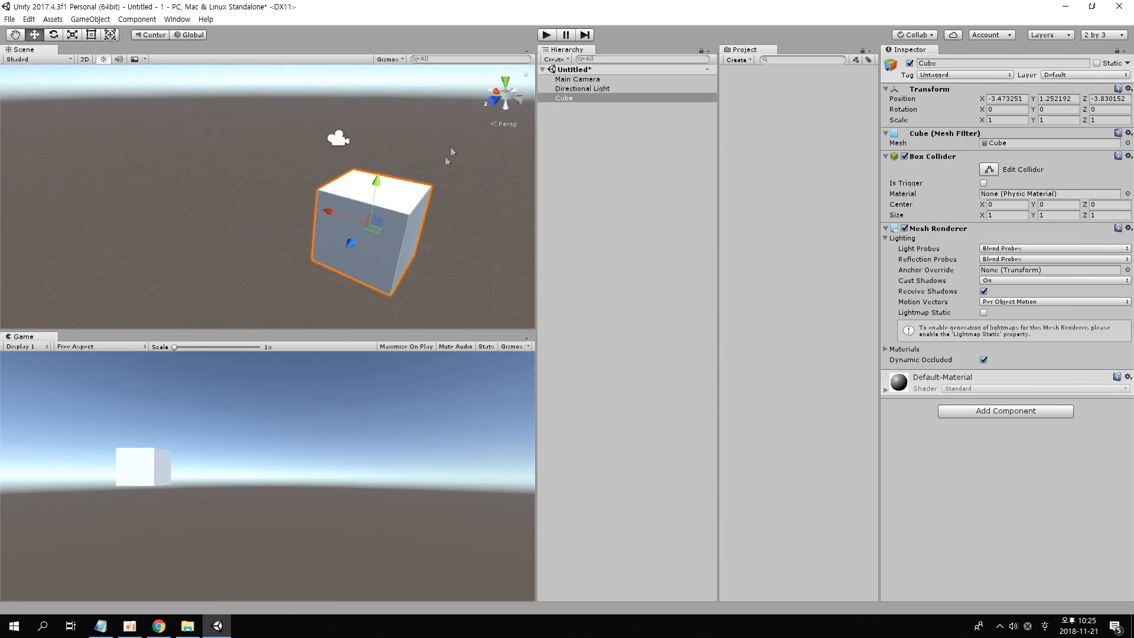
Examine the Cube's Transform, Mesh Filter, Box Collider and Mesh Renderer components in the Inspector.
{"action": "left_click_drag", "start_coordinate": [450, 154], "coordinate": [392, 172], "text": "alt"}
{"action": "scroll", "coordinate": [392, 171], "scroll_direction": "down", "scroll_amount": 3, "text": "alt"}
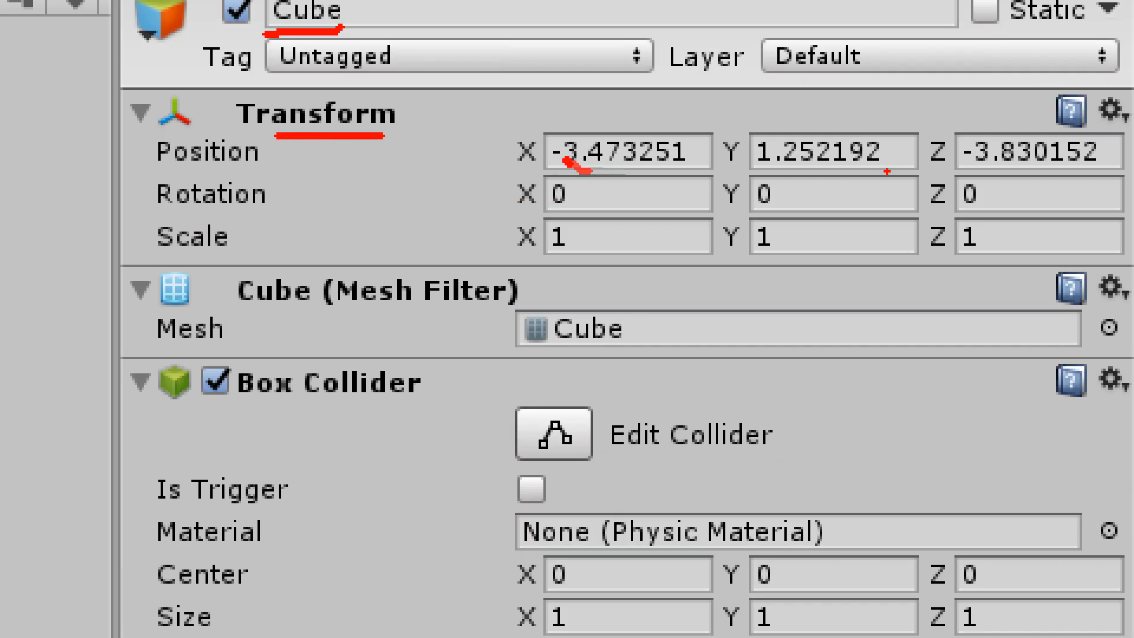
{"action": "left_click_drag", "start_coordinate": [590, 171], "coordinate": [678, 176]}
{"action": "left_click_drag", "start_coordinate": [788, 176], "coordinate": [1004, 157]}
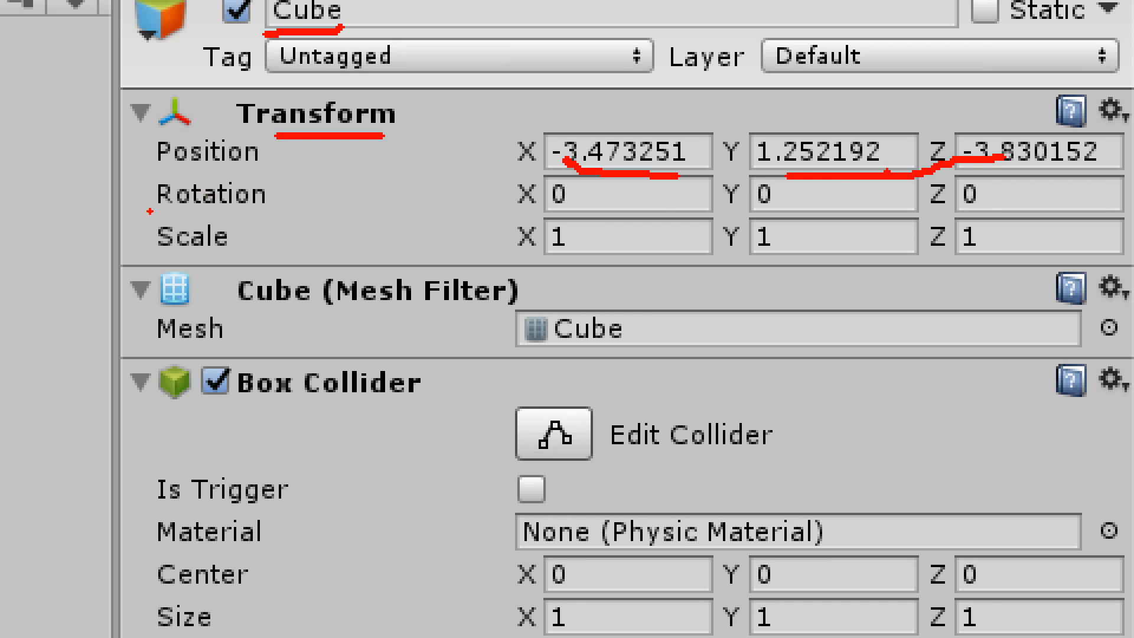
{"action": "left_click_drag", "start_coordinate": [155, 213], "coordinate": [278, 214]}
{"action": "left_click_drag", "start_coordinate": [164, 260], "coordinate": [247, 261]}
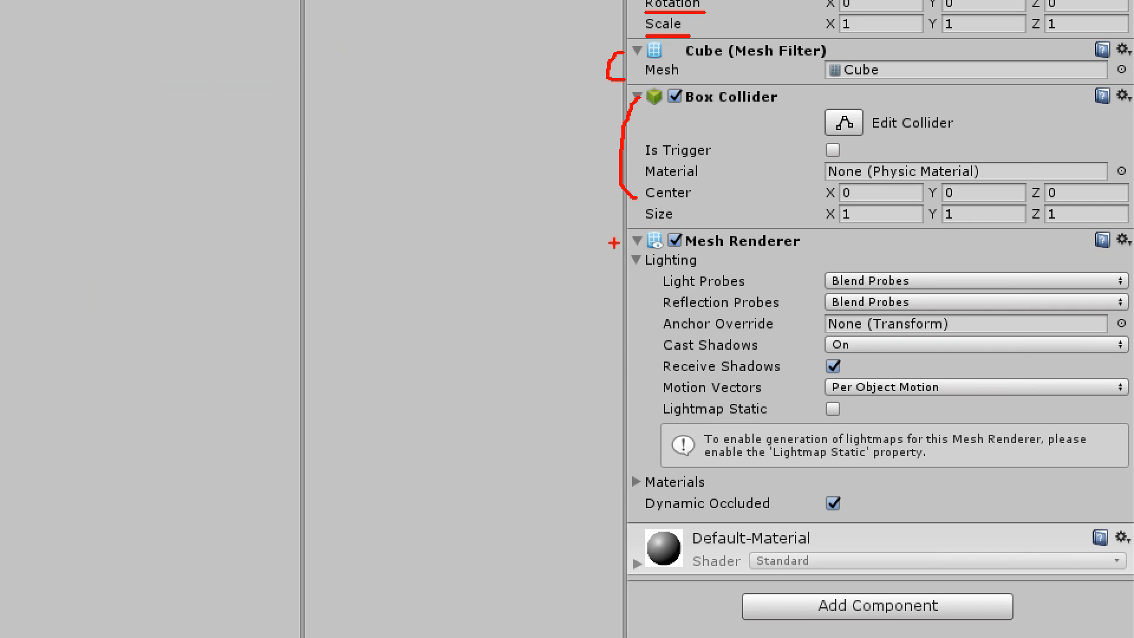
{"action": "left_click_drag", "start_coordinate": [633, 242], "coordinate": [585, 416]}
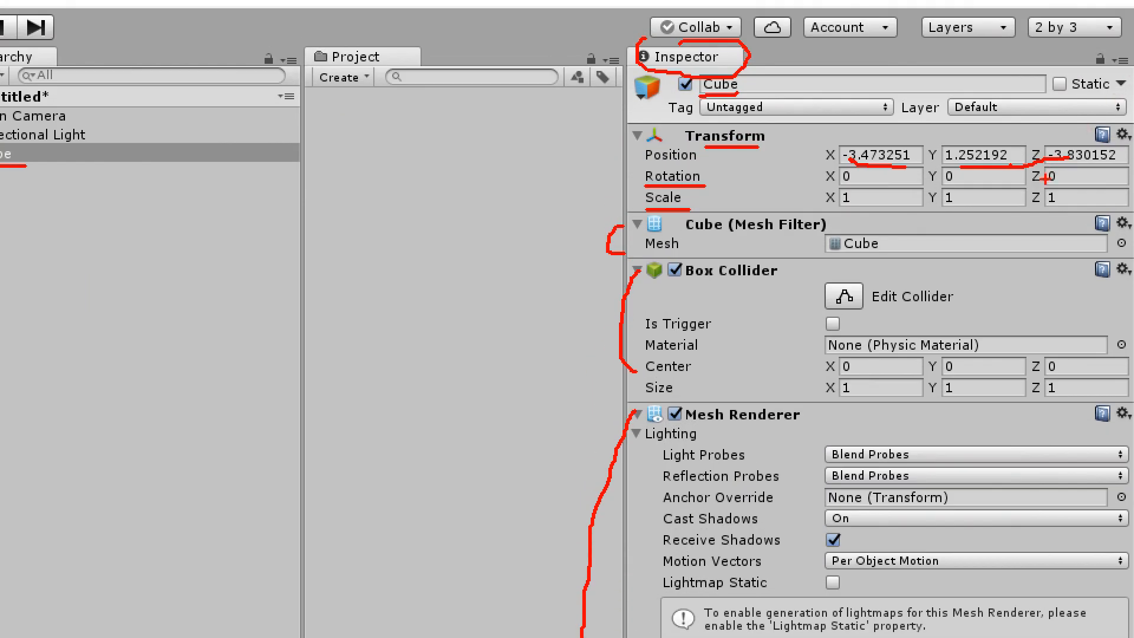
{"action": "mouse_move", "coordinate": [955, 247]}
{"action": "left_mouse_down"}
{"action": "mouse_move", "coordinate": [919, 419]}
{"action": "mouse_move", "coordinate": [952, 315]}
{"action": "left_mouse_up"}
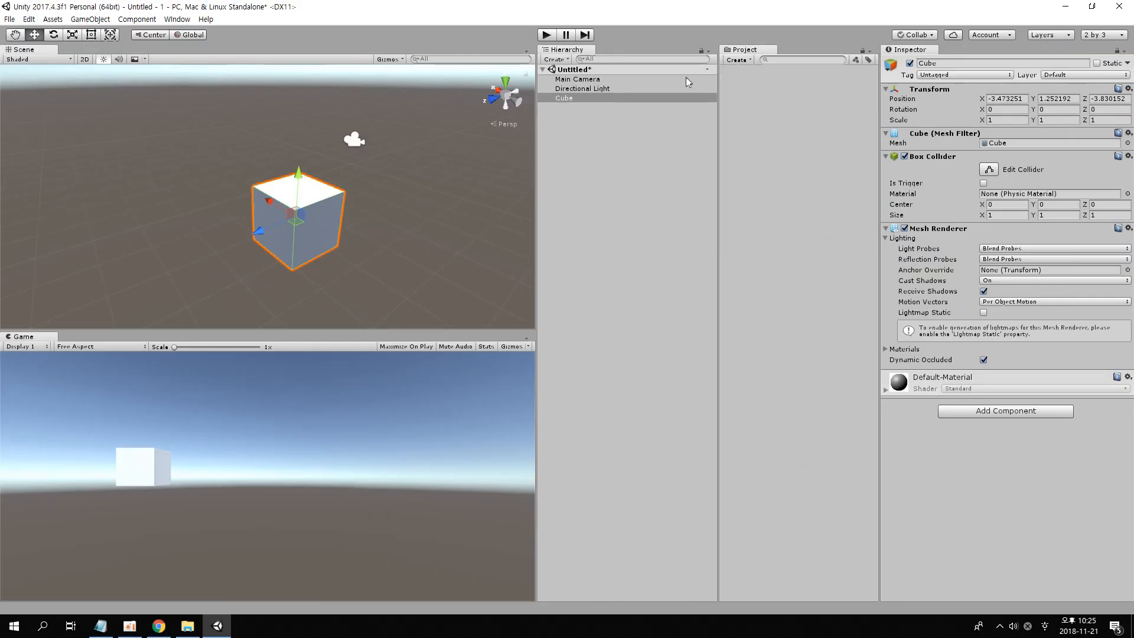
Select the Main Camera, Directional Light and Cube in turn and compare their properties in the Inspector.
{"action": "left_click", "coordinate": [642, 80]}
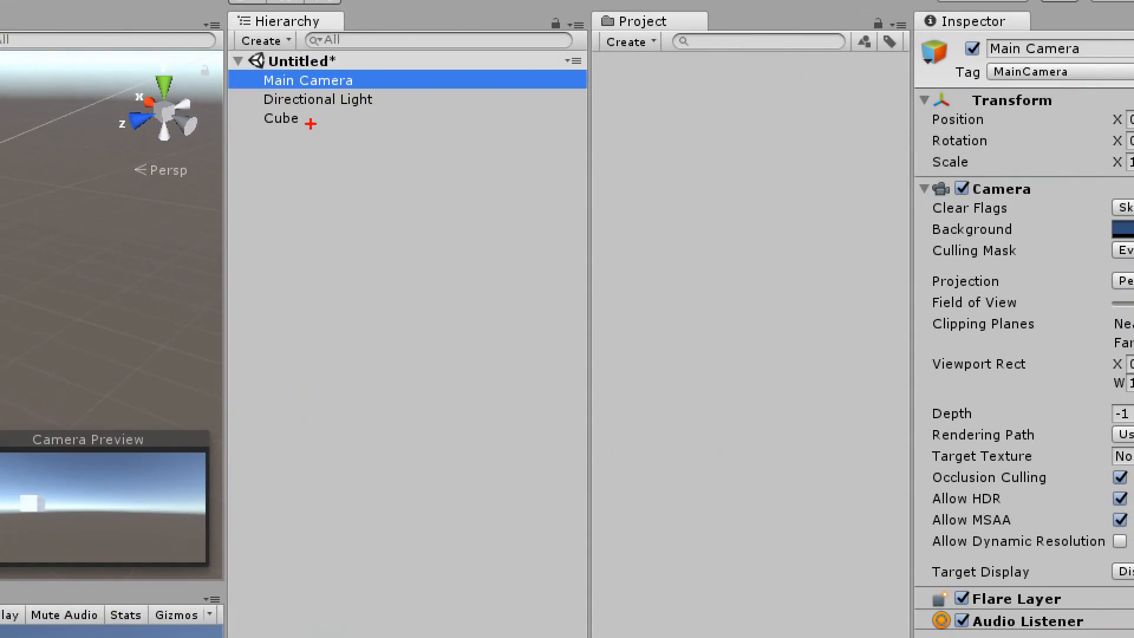
{"action": "left_click_drag", "start_coordinate": [313, 113], "coordinate": [343, 110]}
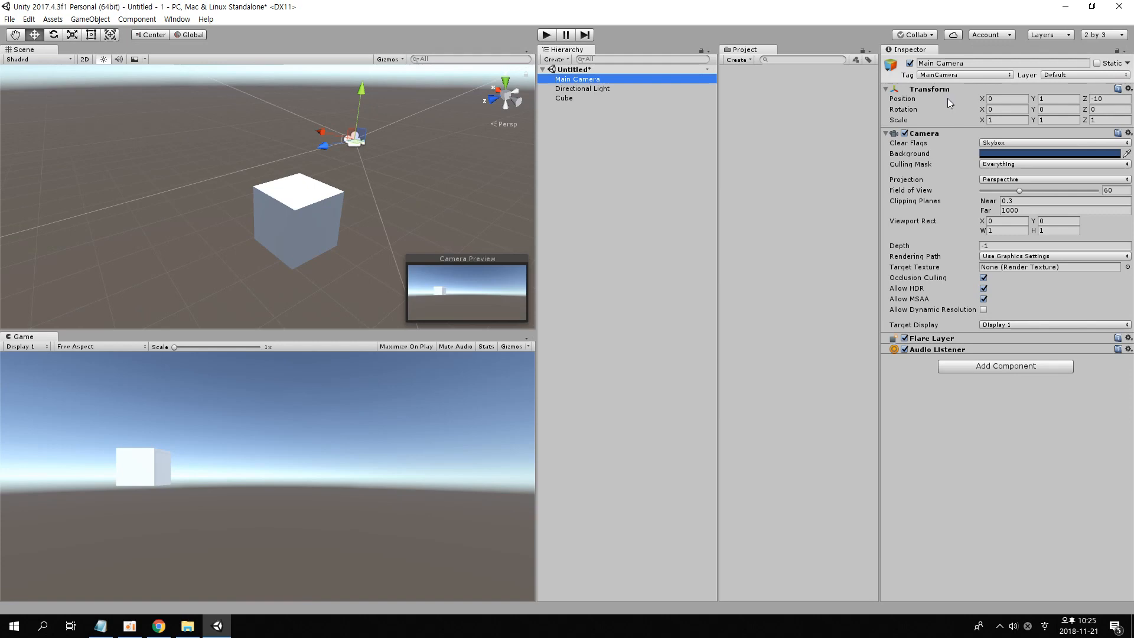
{"action": "left_click", "coordinate": [625, 88]}
{"action": "left_click", "coordinate": [622, 96]}
{"action": "left_click", "coordinate": [619, 88]}
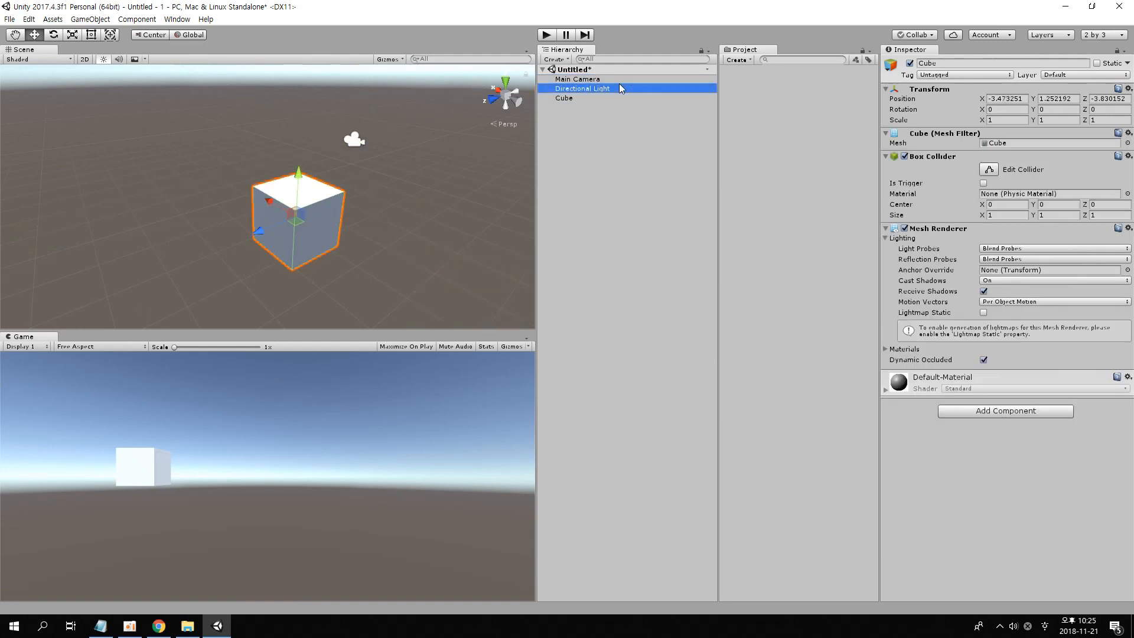
{"action": "left_click", "coordinate": [610, 79]}
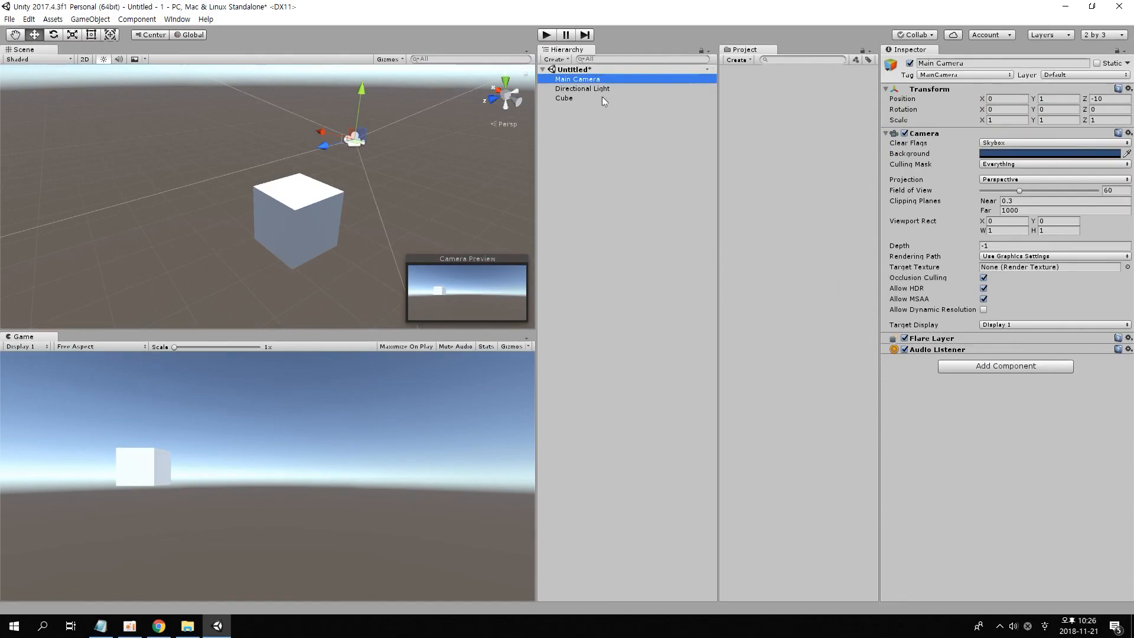
Set the Cube's position to X 0, Y 0, Z 0.
{"action": "left_click", "coordinate": [607, 99]}
{"action": "key", "text": "f"}
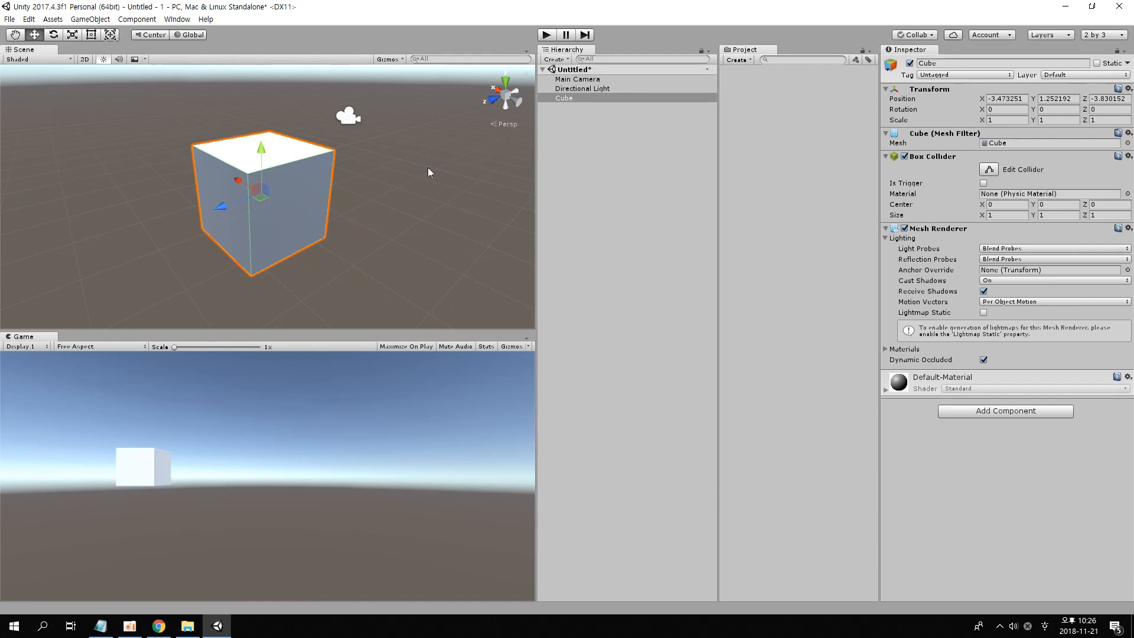
{"action": "right_click_drag", "start_coordinate": [428, 168], "coordinate": [357, 154]}
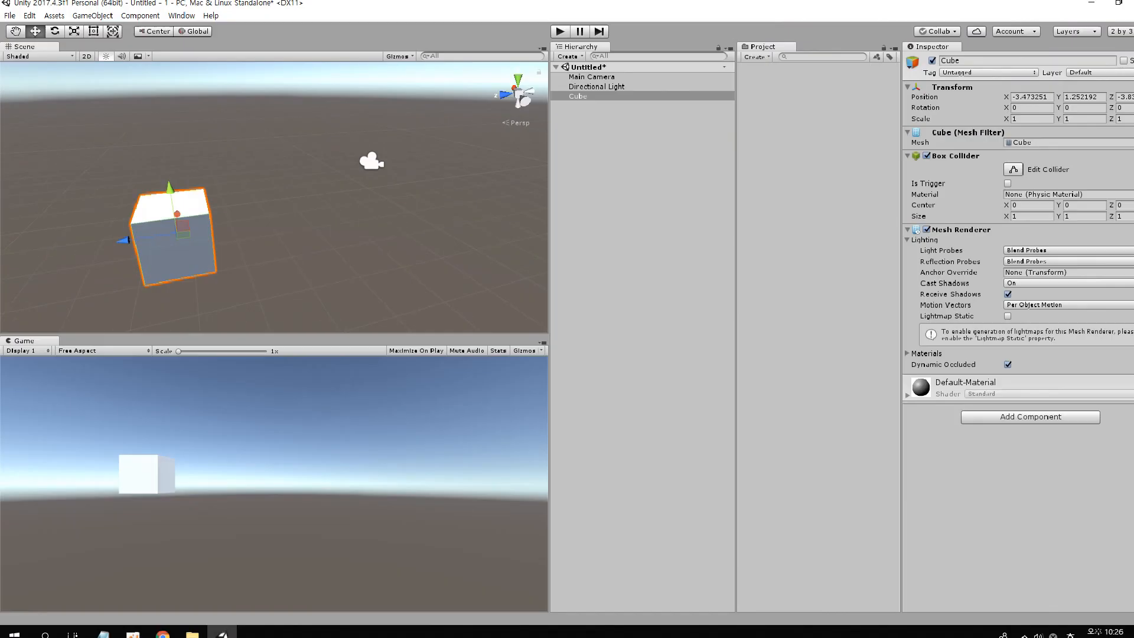
{"action": "right_click_drag", "start_coordinate": [400, 410], "coordinate": [539, 427]}
{"action": "key", "text": "a"}
{"action": "right_click_drag", "start_coordinate": [389, 276], "coordinate": [387, 276]}
{"action": "key", "text": "s"}
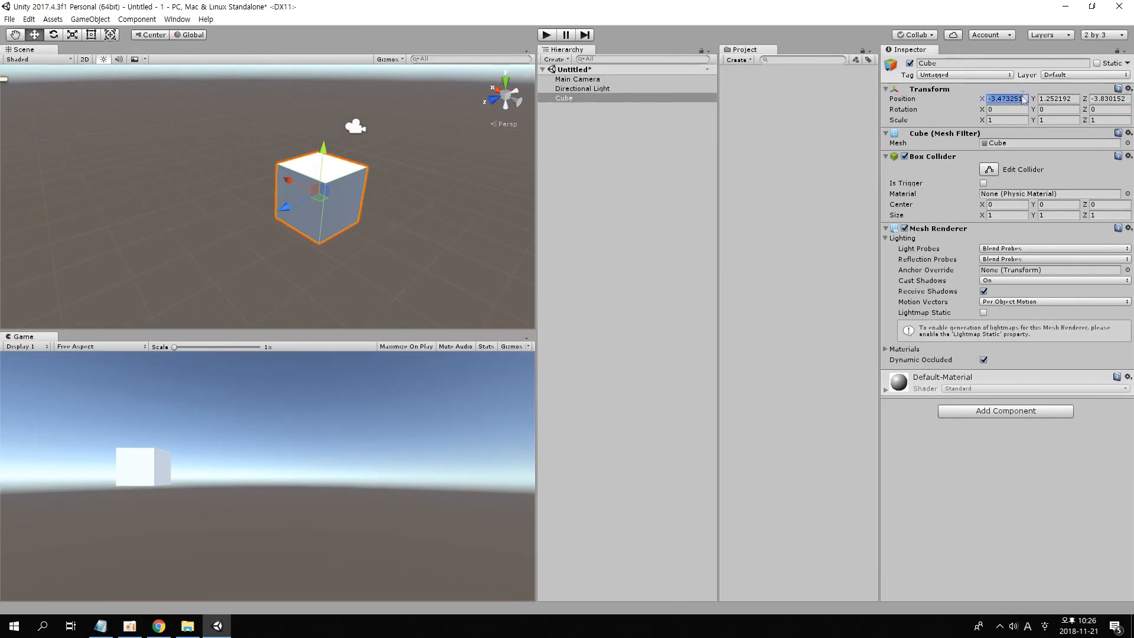
{"action": "type", "text": "0"}
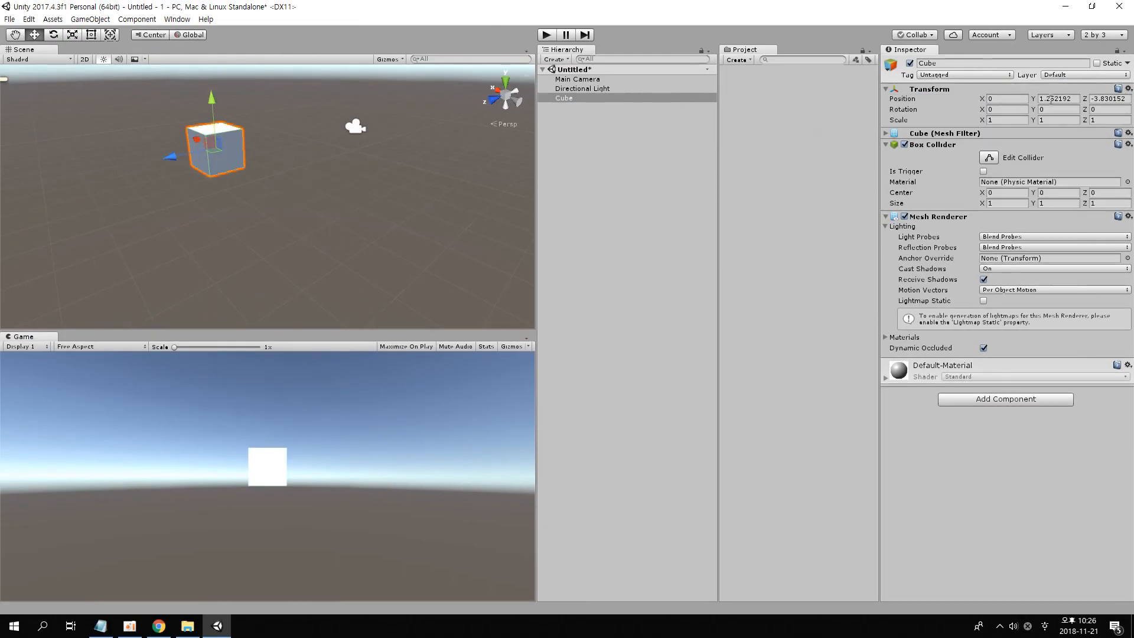
{"action": "left_click", "coordinate": [1050, 99]}
{"action": "type", "text": "0"}
{"action": "left_click", "coordinate": [1102, 99]}
{"action": "type", "text": "0"}
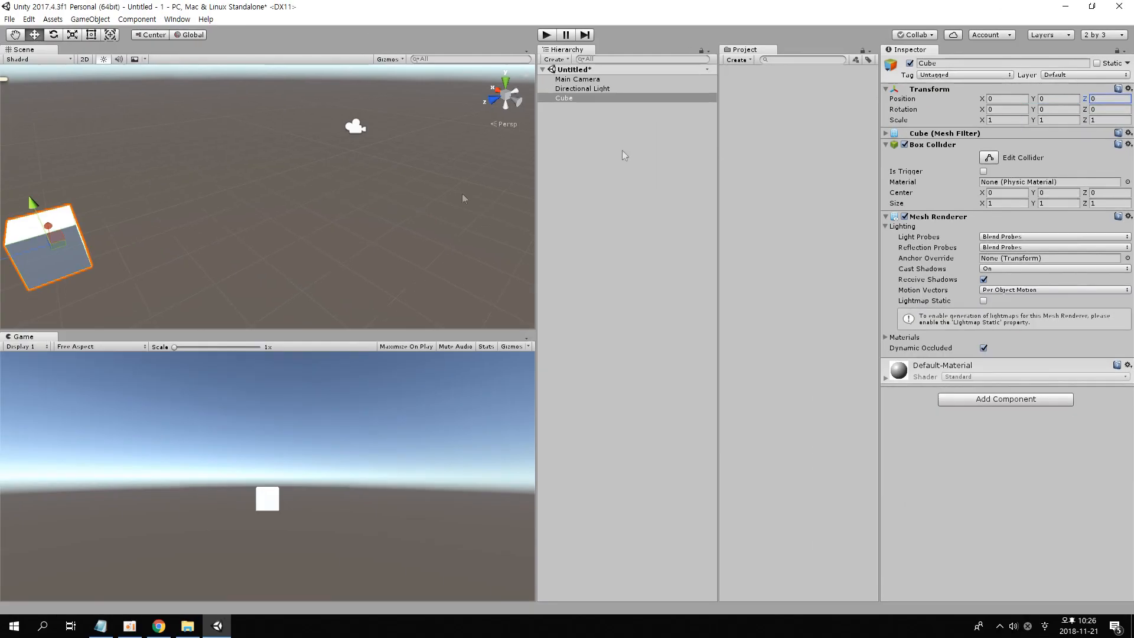
Adjust the Cube's X position by scrubbing its Transform value to about 0.49.
{"action": "right_click_drag", "start_coordinate": [335, 209], "coordinate": [535, 179]}
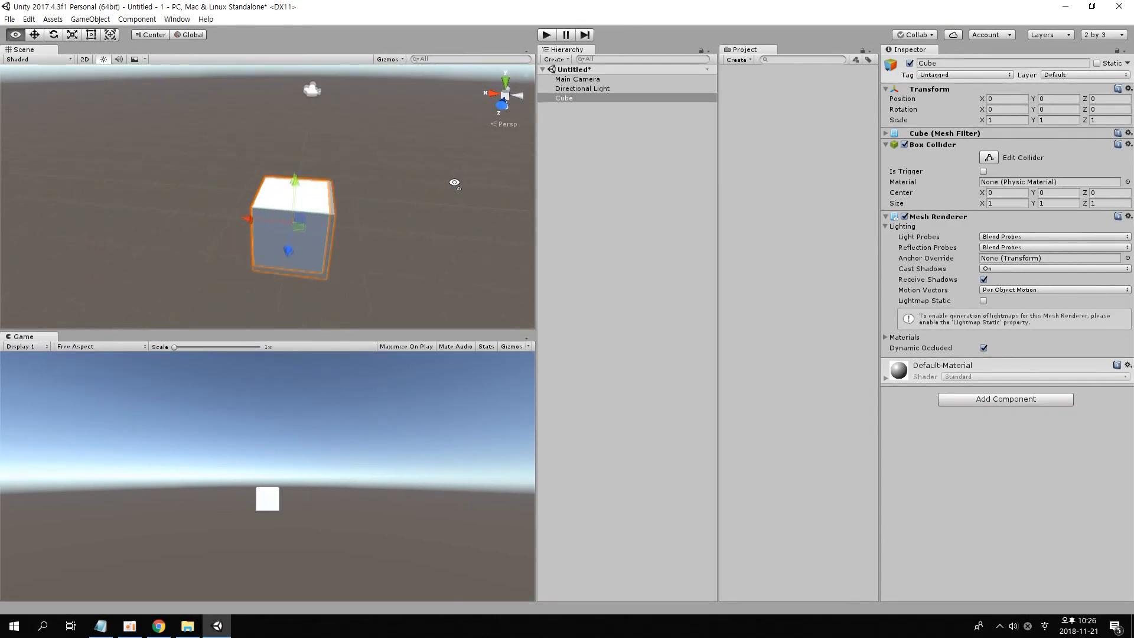
{"action": "right_click_drag", "start_coordinate": [454, 183], "coordinate": [690, 188]}
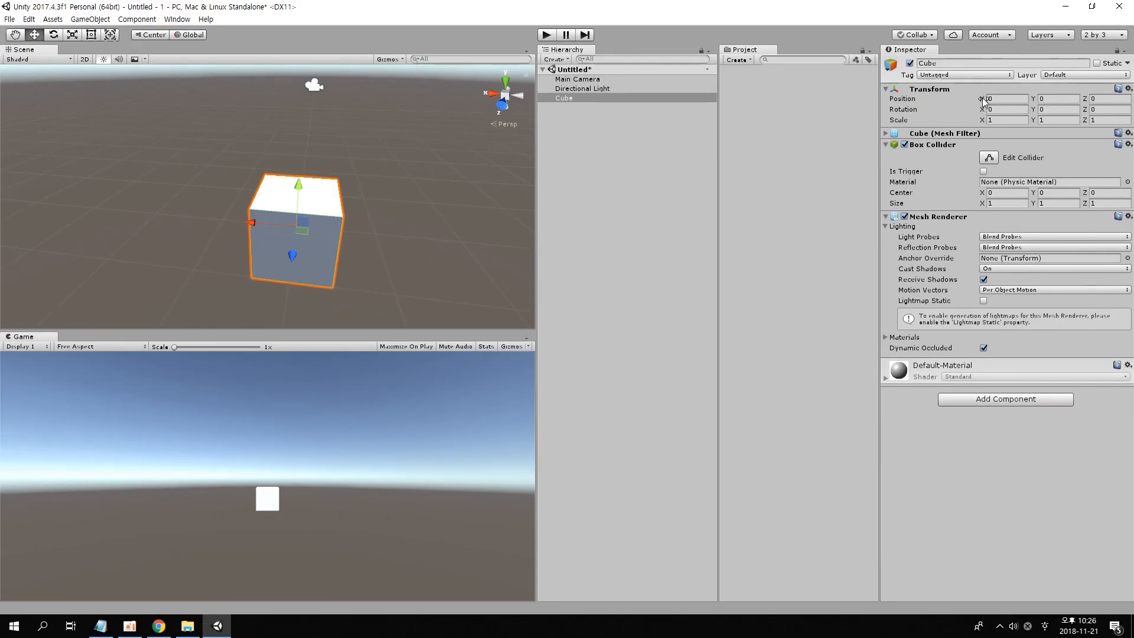
{"action": "mouse_move", "coordinate": [983, 99]}
{"action": "left_mouse_down"}
{"action": "mouse_move", "coordinate": [1008, 98]}
{"action": "mouse_move", "coordinate": [948, 98]}
{"action": "mouse_move", "coordinate": [1027, 98]}
{"action": "mouse_move", "coordinate": [982, 98]}
{"action": "mouse_move", "coordinate": [998, 98]}
{"action": "left_mouse_up"}
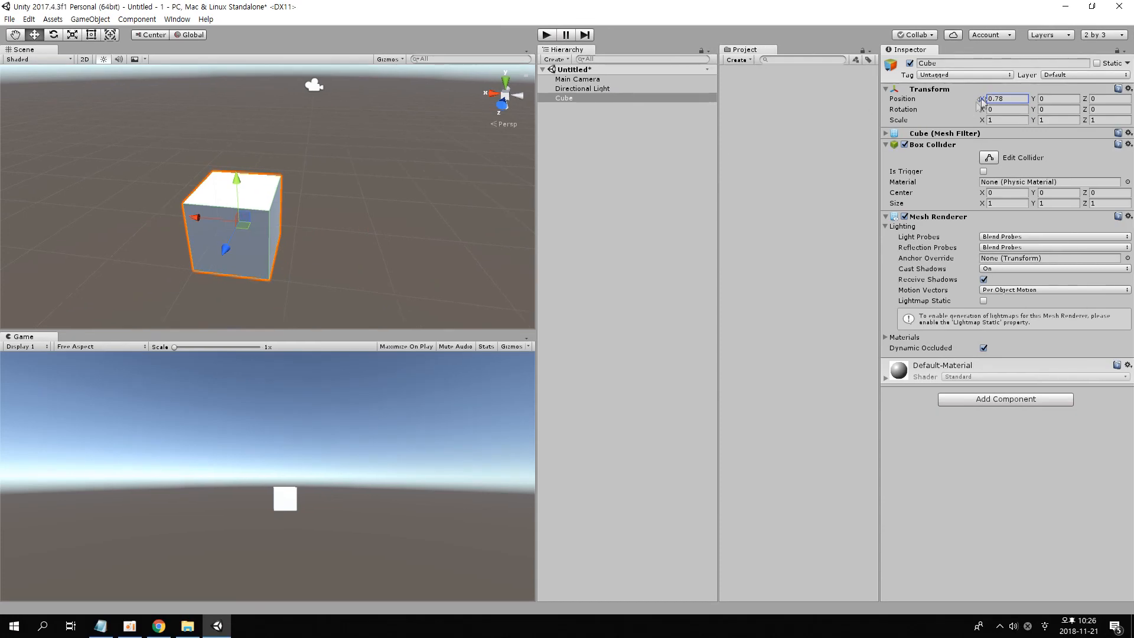
{"action": "left_click_drag", "start_coordinate": [982, 100], "coordinate": [953, 113]}
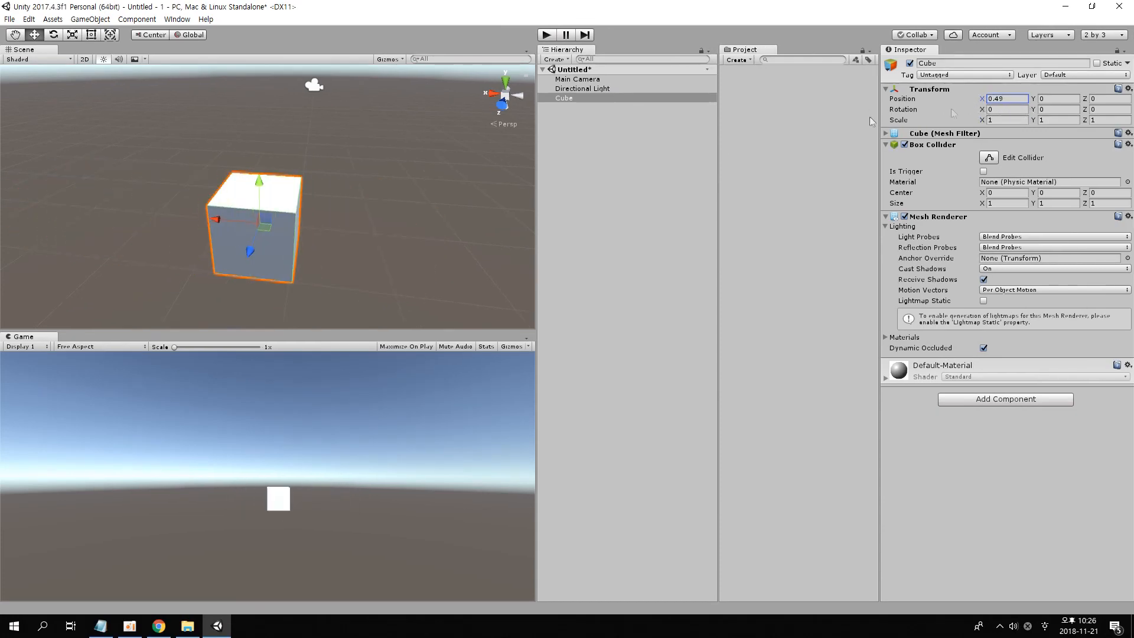
Move the Cube along its axes in the Scene view to about X -0.206, Y 0.577, Z 0.48.
{"action": "left_click_drag", "start_coordinate": [221, 210], "coordinate": [264, 217]}
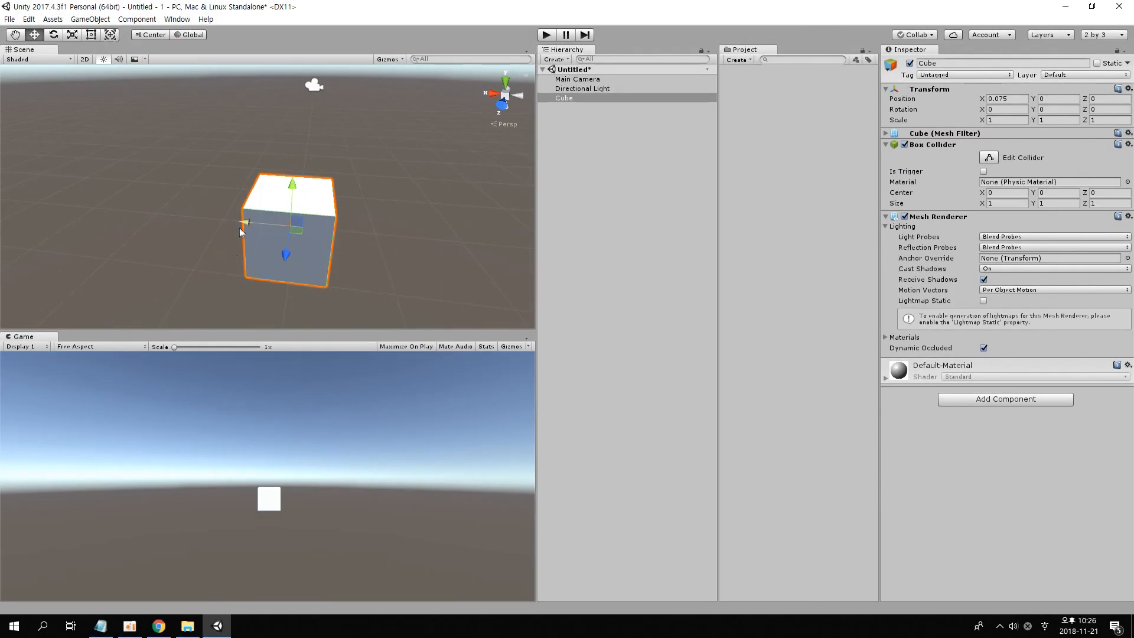
{"action": "left_click_drag", "start_coordinate": [239, 228], "coordinate": [260, 231]}
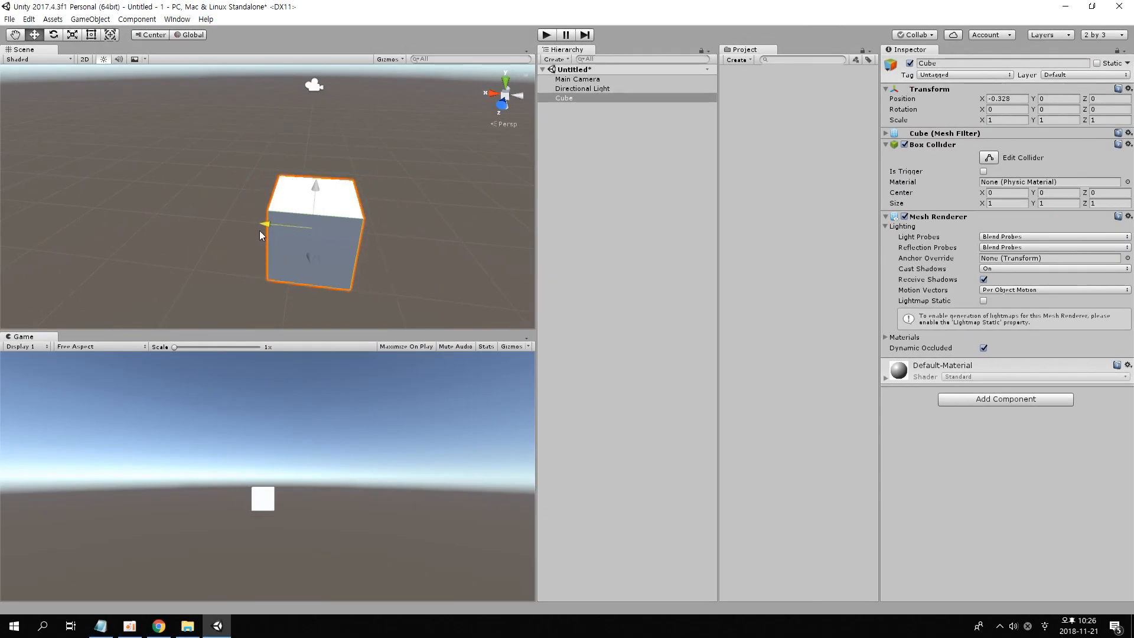
{"action": "left_click_drag", "start_coordinate": [314, 204], "coordinate": [316, 164]}
{"action": "mouse_move", "coordinate": [190, 176]}
{"action": "left_mouse_down", "text": "alt"}
{"action": "mouse_move", "coordinate": [205, 195]}
{"action": "mouse_move", "coordinate": [295, 183]}
{"action": "mouse_move", "coordinate": [389, 219]}
{"action": "mouse_move", "coordinate": [341, 222]}
{"action": "mouse_move", "coordinate": [386, 242]}
{"action": "mouse_move", "coordinate": [253, 231]}
{"action": "mouse_move", "coordinate": [512, 135]}
{"action": "left_mouse_up", "text": "alt"}
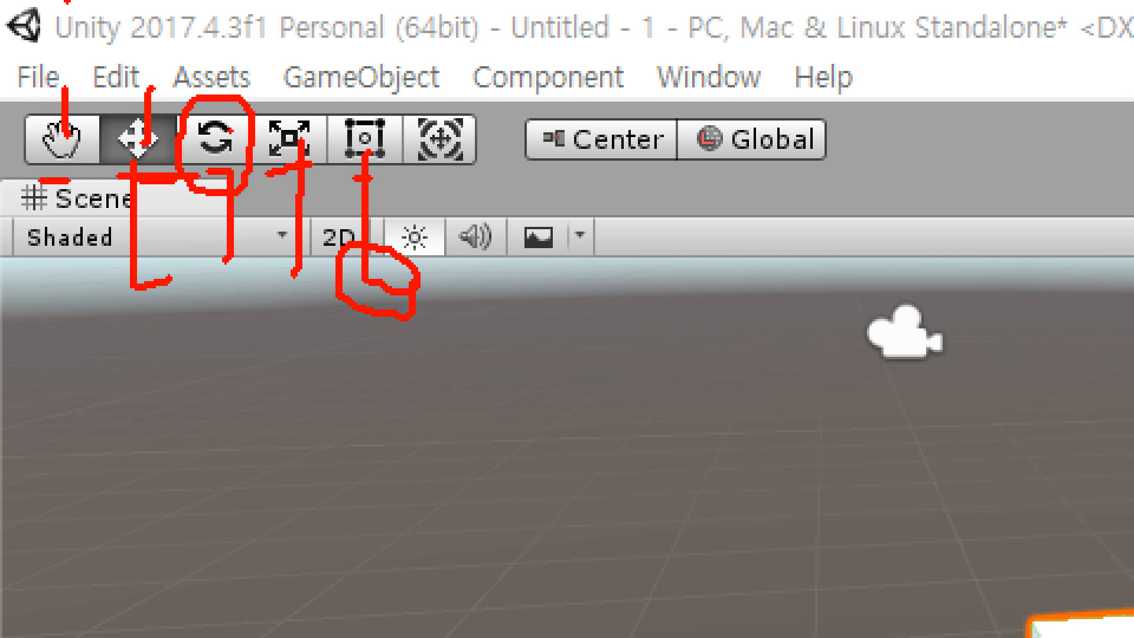
Rotate the Cube with the Rotate tool to about X 10.5, Y 24, Z 0 degrees.
{"action": "key", "text": "Escape"}
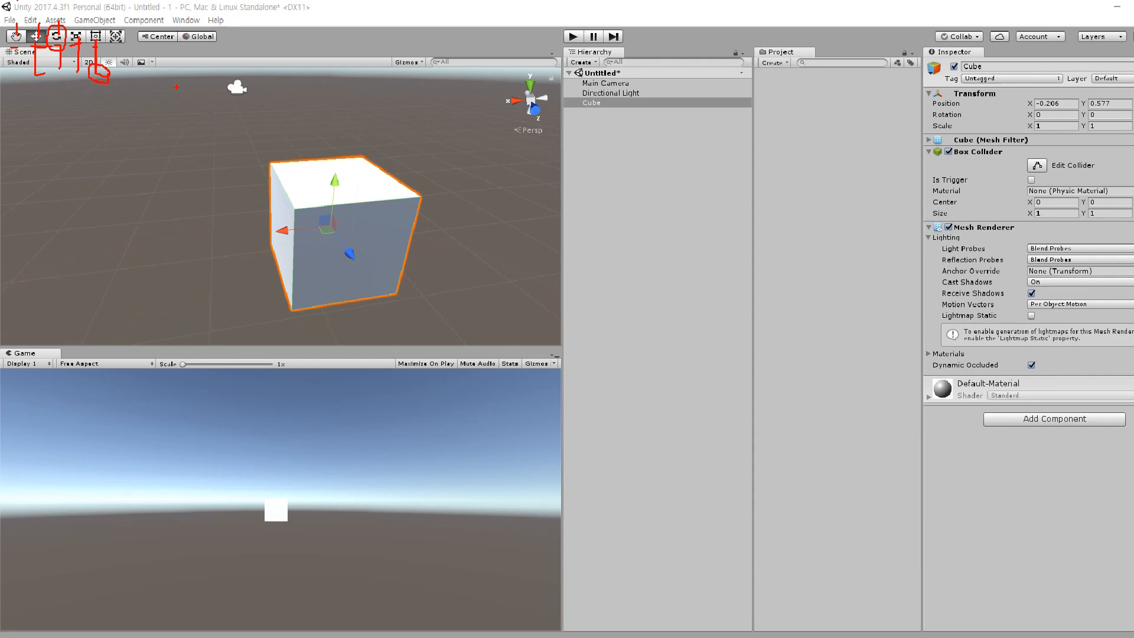
{"action": "right_click_drag", "start_coordinate": [275, 186], "coordinate": [220, 181]}
{"action": "key", "text": "e"}
{"action": "left_click_drag", "start_coordinate": [221, 181], "coordinate": [355, 174], "text": "alt"}
{"action": "mouse_move", "coordinate": [354, 175]}
{"action": "right_mouse_down", "text": "alt"}
{"action": "mouse_move", "coordinate": [302, 209]}
{"action": "mouse_move", "coordinate": [348, 176]}
{"action": "right_mouse_up", "text": "alt"}
{"action": "key", "text": "ctrl+1"}
{"action": "left_click", "coordinate": [343, 149]}
{"action": "left_click_drag", "start_coordinate": [264, 50], "coordinate": [339, 124]}
{"action": "key", "text": "Escape"}
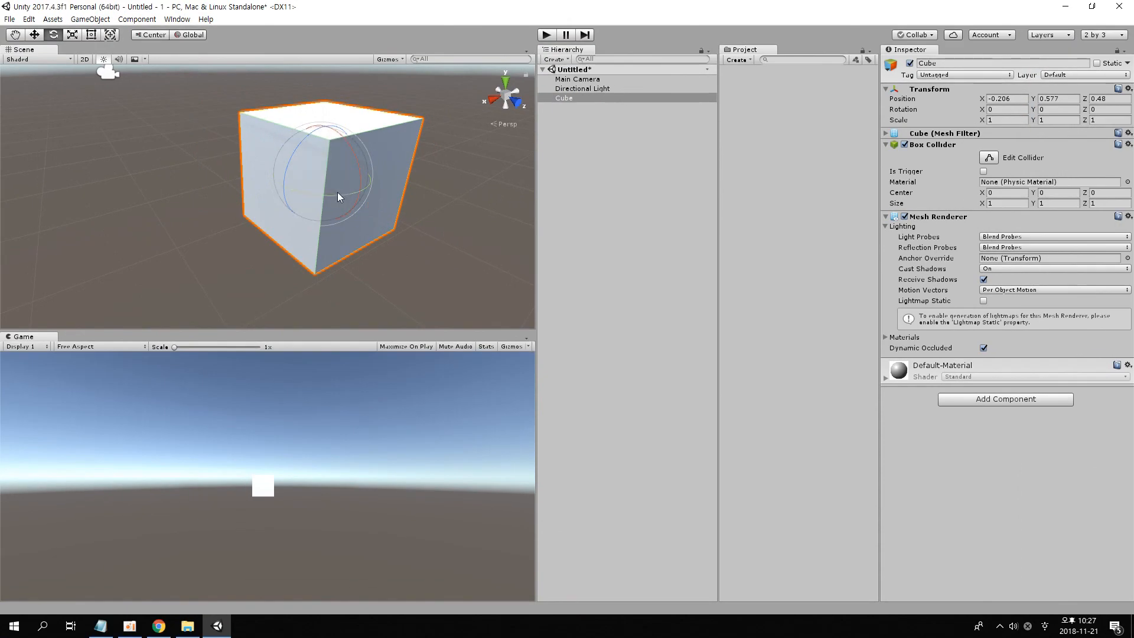
{"action": "mouse_move", "coordinate": [344, 184]}
{"action": "left_mouse_down"}
{"action": "mouse_move", "coordinate": [275, 196]}
{"action": "mouse_move", "coordinate": [307, 193]}
{"action": "mouse_move", "coordinate": [355, 220]}
{"action": "mouse_move", "coordinate": [334, 190]}
{"action": "left_mouse_up"}
{"action": "right_click_drag", "start_coordinate": [283, 180], "coordinate": [380, 197]}
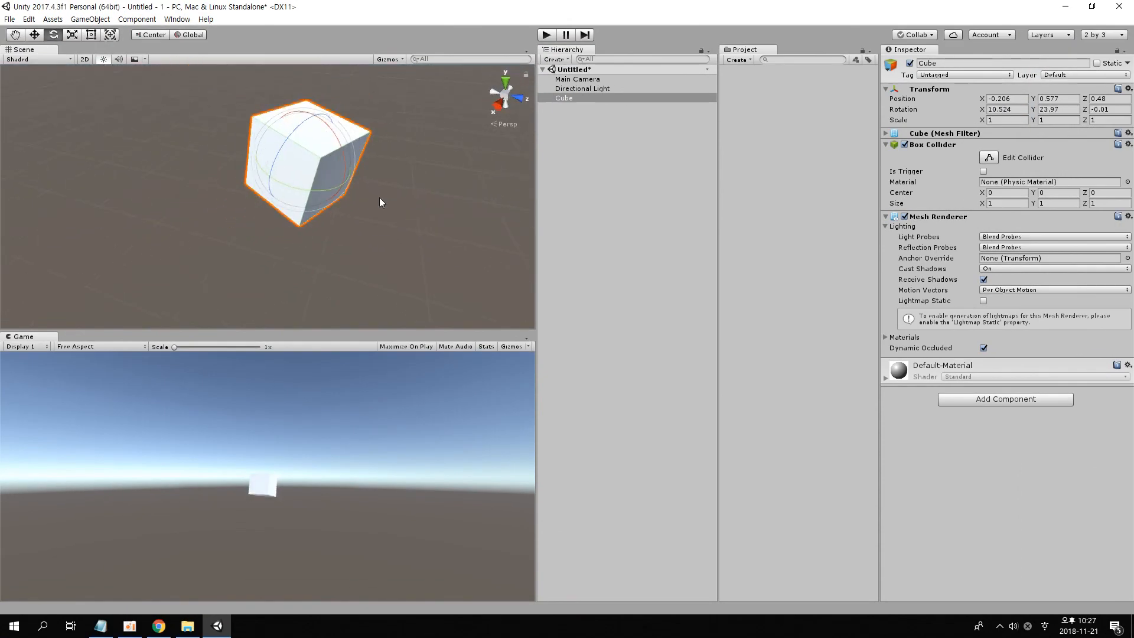
Enlarge the Cube with the Scale tool to about X 2.6, Y 2.49, Z 3.25.
{"action": "left_click", "coordinate": [72, 34]}
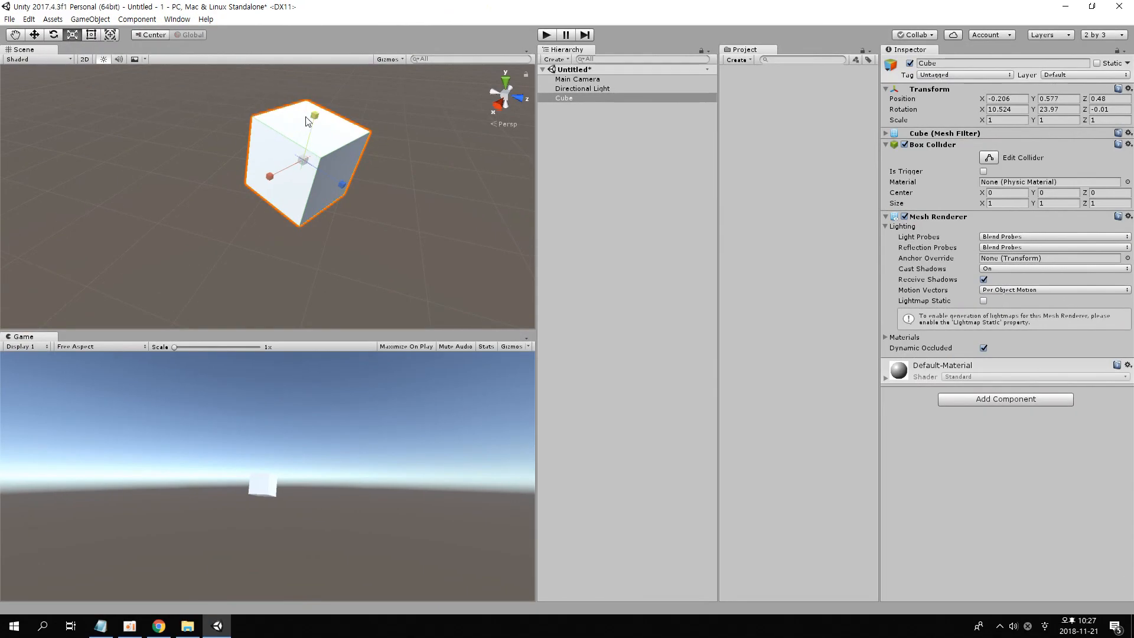
{"action": "left_click_drag", "start_coordinate": [313, 115], "coordinate": [316, 239]}
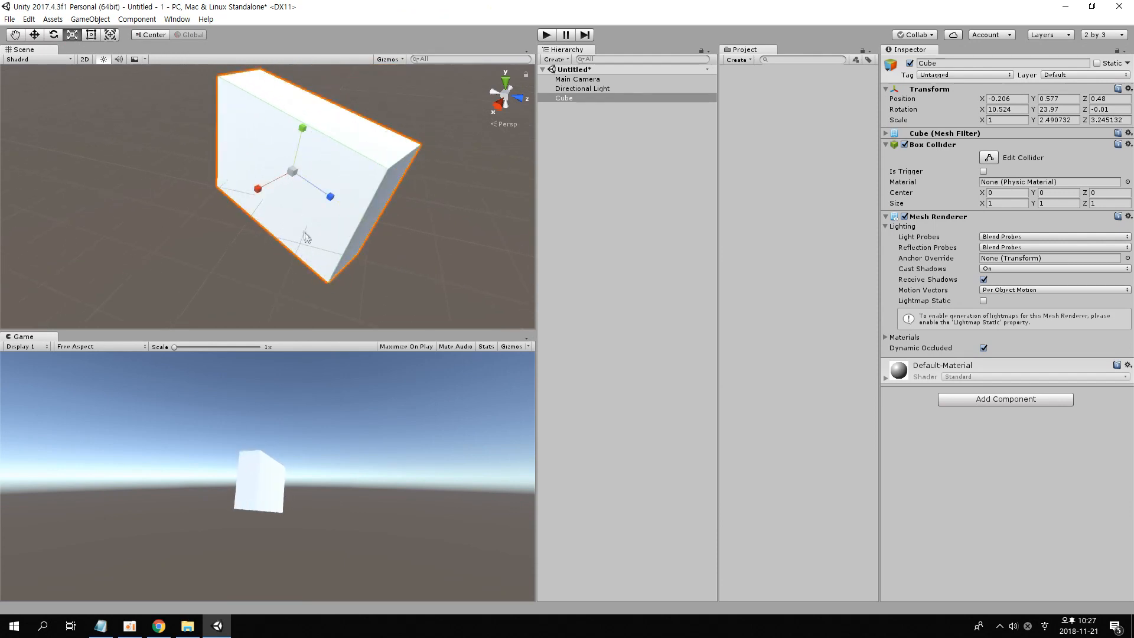
{"action": "left_click_drag", "start_coordinate": [258, 189], "coordinate": [183, 223]}
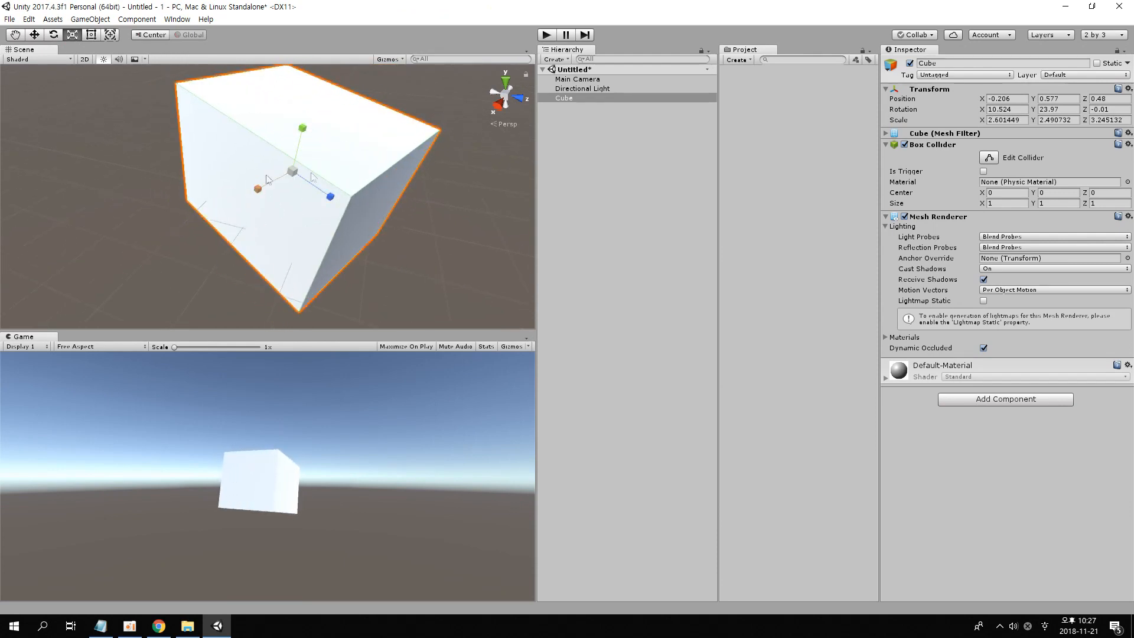
{"action": "key", "text": "w"}
{"action": "scroll", "coordinate": [339, 151], "scroll_direction": "down", "scroll_amount": 5}
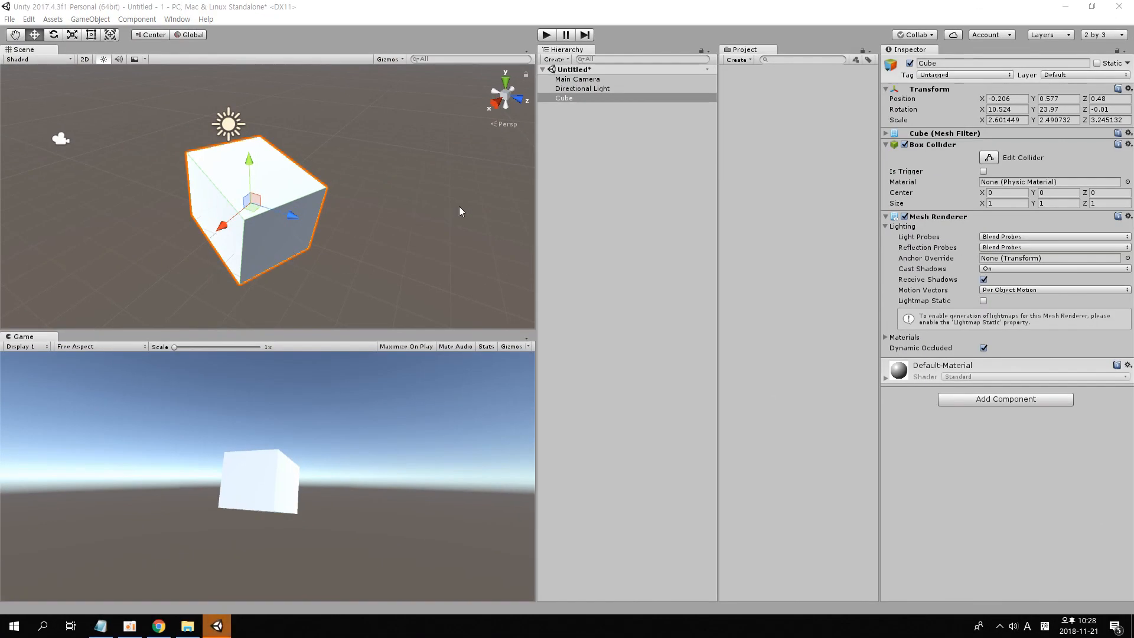
Focus the Scene view on the Main Camera and compare the camera's preview with the Game view.
{"action": "left_click", "coordinate": [578, 81]}
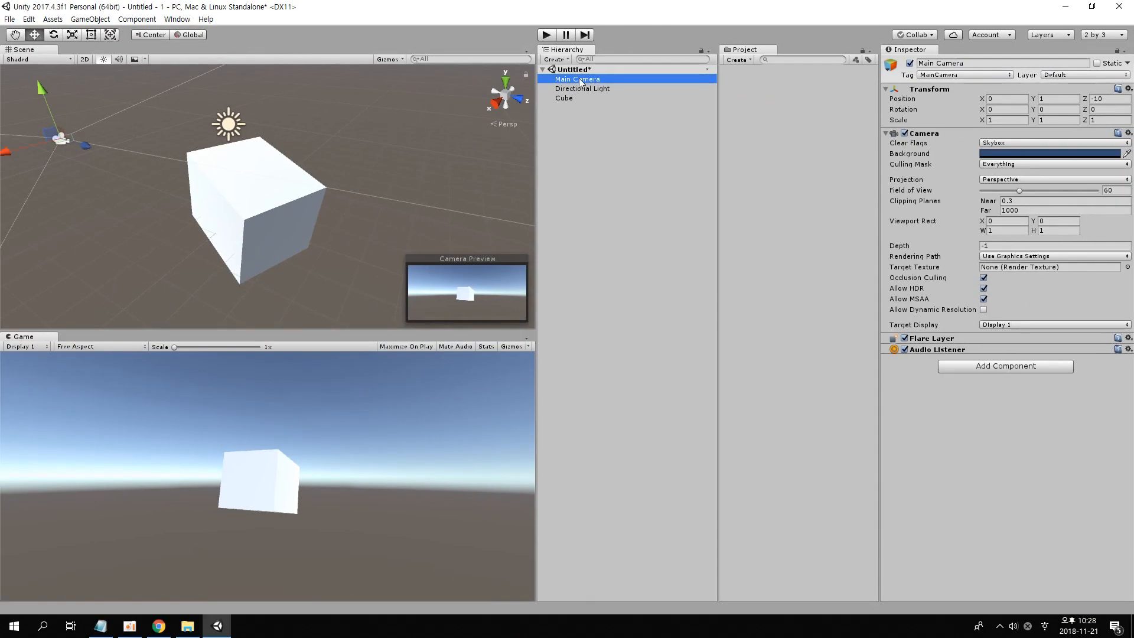
{"action": "double_click", "coordinate": [582, 88]}
{"action": "right_click_drag", "start_coordinate": [56, 384], "coordinate": [57, 406]}
{"action": "key", "text": "w"}
{"action": "right_click_drag", "start_coordinate": [317, 240], "coordinate": [688, 157]}
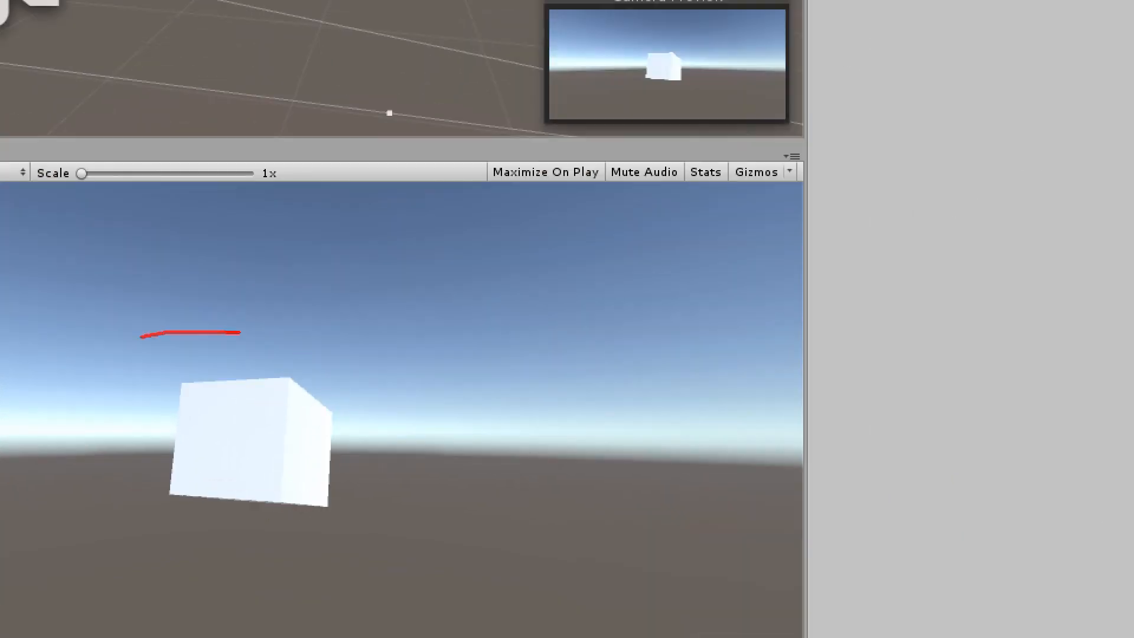
{"action": "mouse_move", "coordinate": [140, 336]}
{"action": "left_mouse_down"}
{"action": "mouse_move", "coordinate": [233, 470]}
{"action": "mouse_move", "coordinate": [286, 466]}
{"action": "left_mouse_up"}
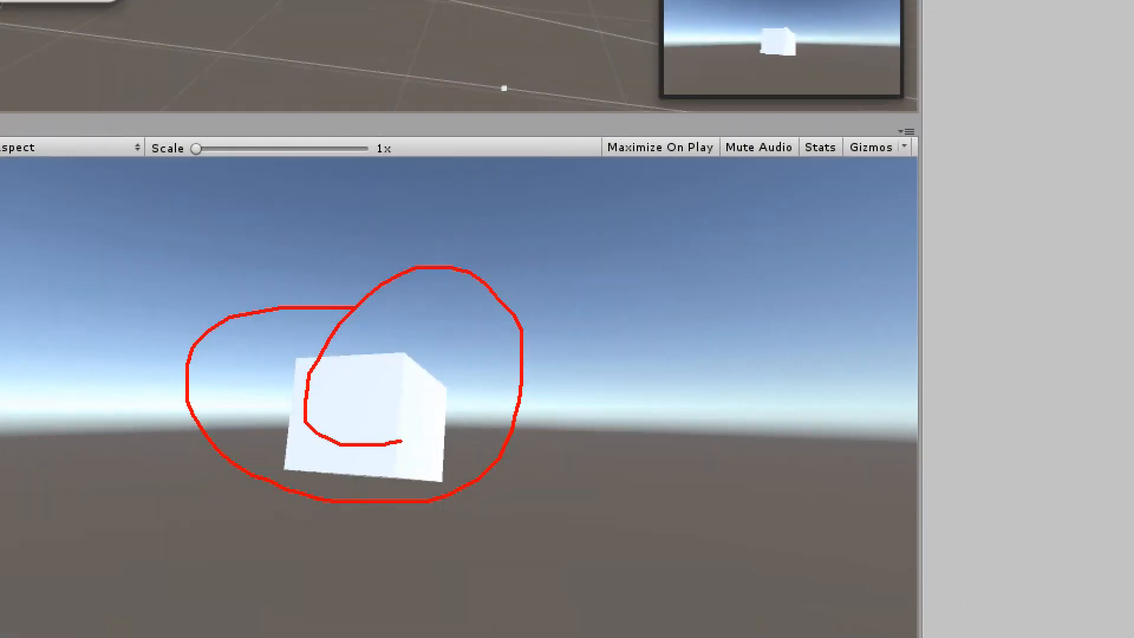
{"action": "key", "text": "Escape"}
Move the Main Camera in the Scene view to about Y 1.23, Z -9.39.
{"action": "mouse_move", "coordinate": [278, 213]}
{"action": "right_mouse_down"}
{"action": "mouse_move", "coordinate": [184, 278]}
{"action": "mouse_move", "coordinate": [248, 195]}
{"action": "mouse_move", "coordinate": [288, 169]}
{"action": "right_mouse_up"}
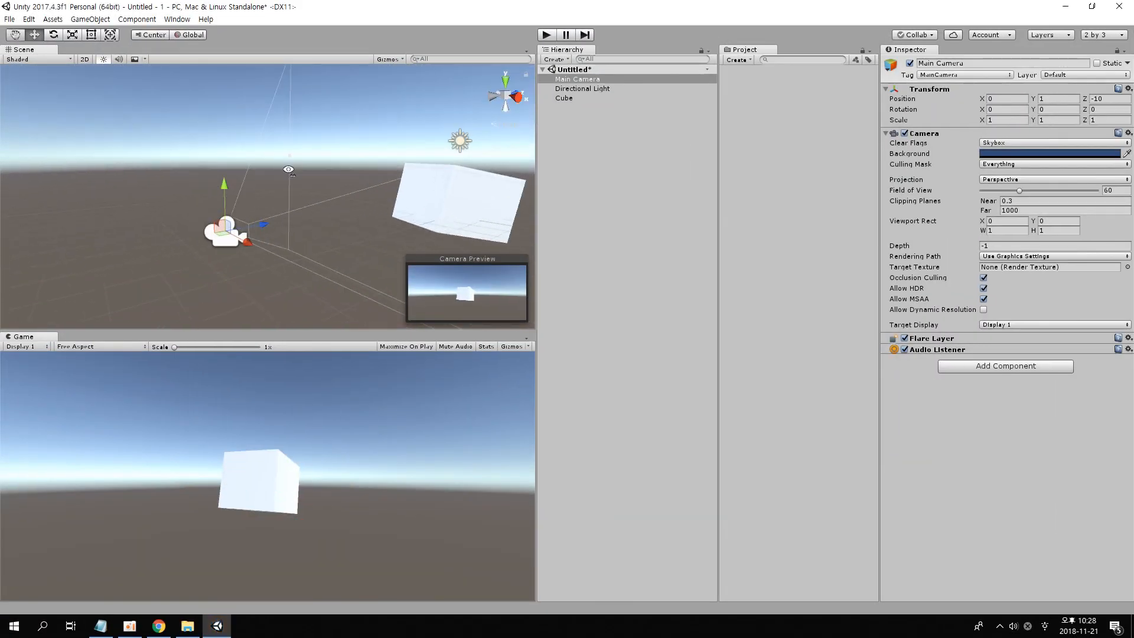
{"action": "left_click_drag", "start_coordinate": [225, 195], "coordinate": [312, 283]}
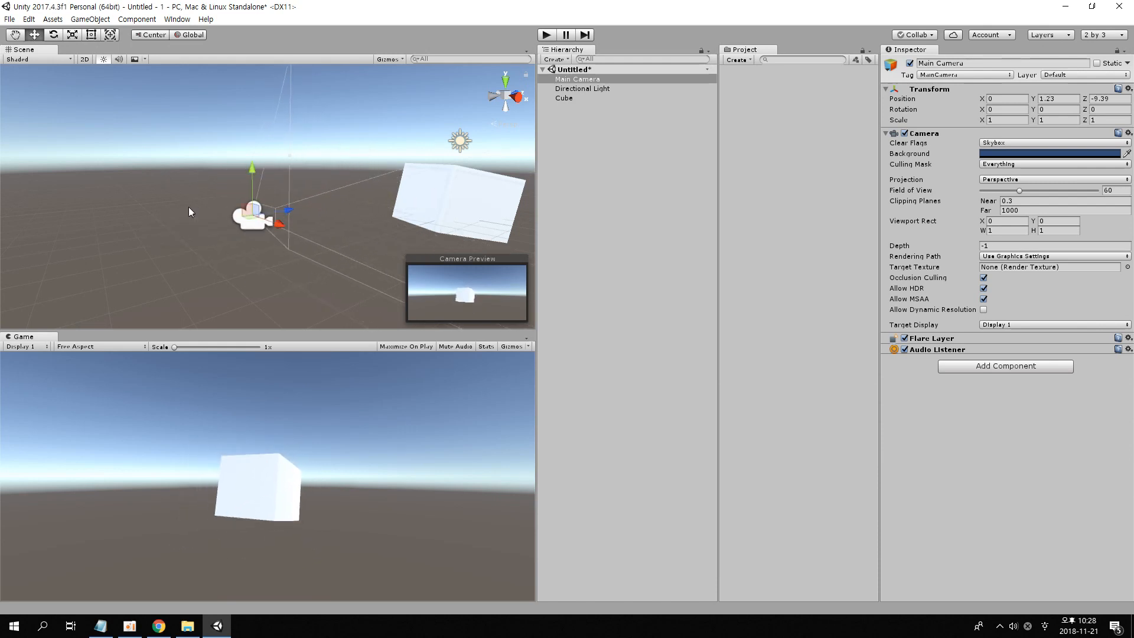
{"action": "right_click_drag", "start_coordinate": [189, 212], "coordinate": [246, 252]}
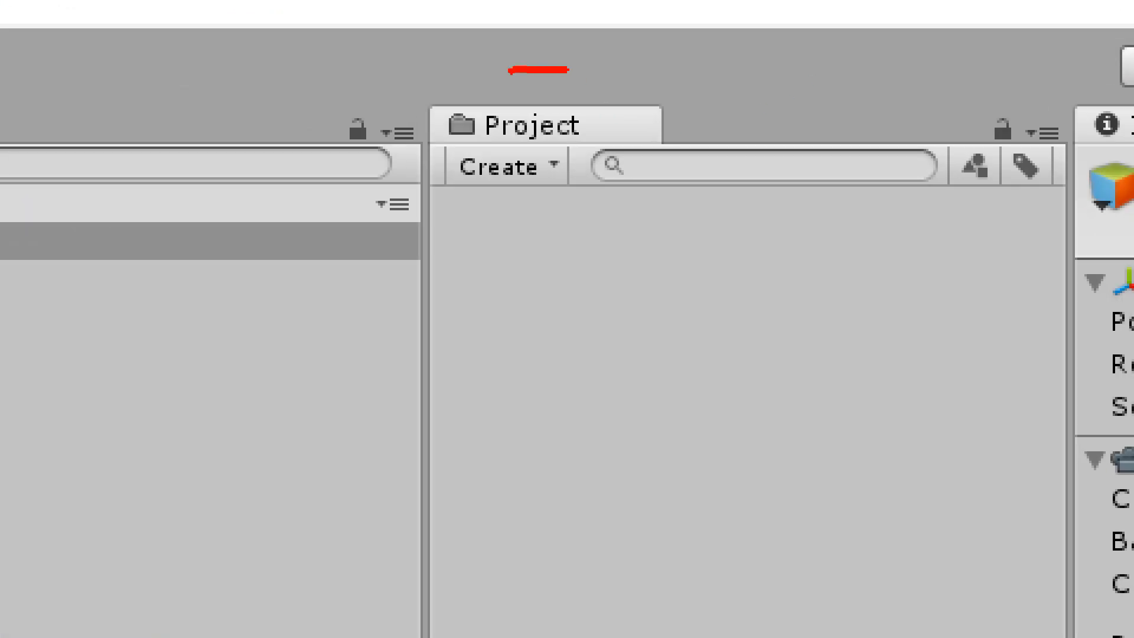
{"action": "mouse_move", "coordinate": [509, 70]}
{"action": "left_mouse_down"}
{"action": "mouse_move", "coordinate": [608, 242]}
{"action": "mouse_move", "coordinate": [612, 44]}
{"action": "left_mouse_up"}
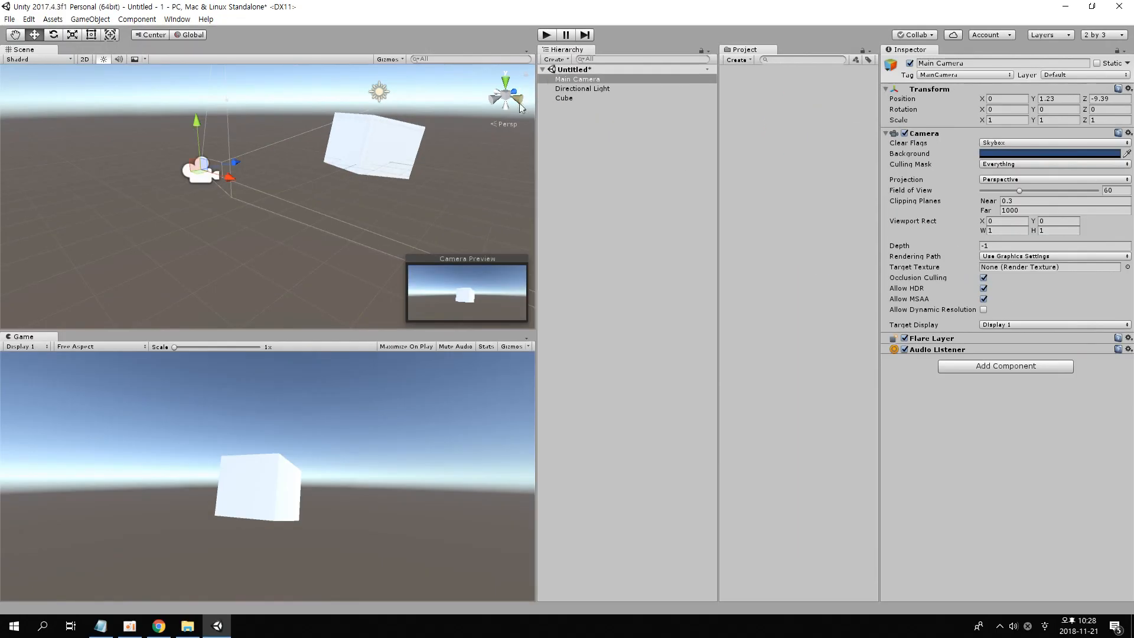
Close the Unity editor without saving the scene changes and reopen project 1 from the launcher.
{"action": "left_click", "coordinate": [640, 208]}
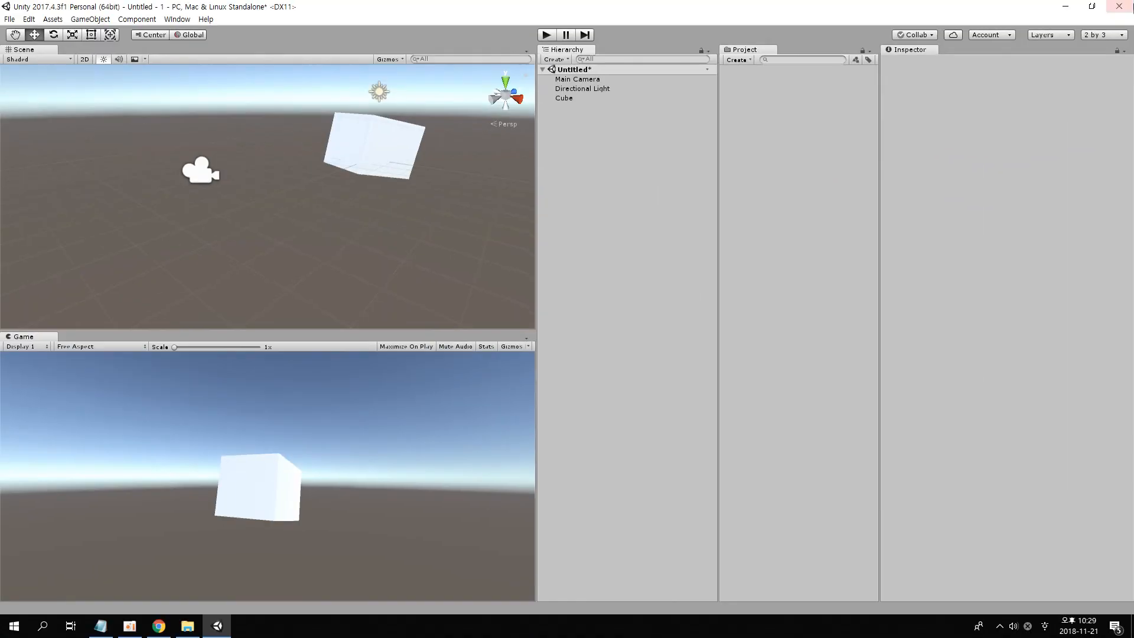
{"action": "left_click", "coordinate": [1122, 11]}
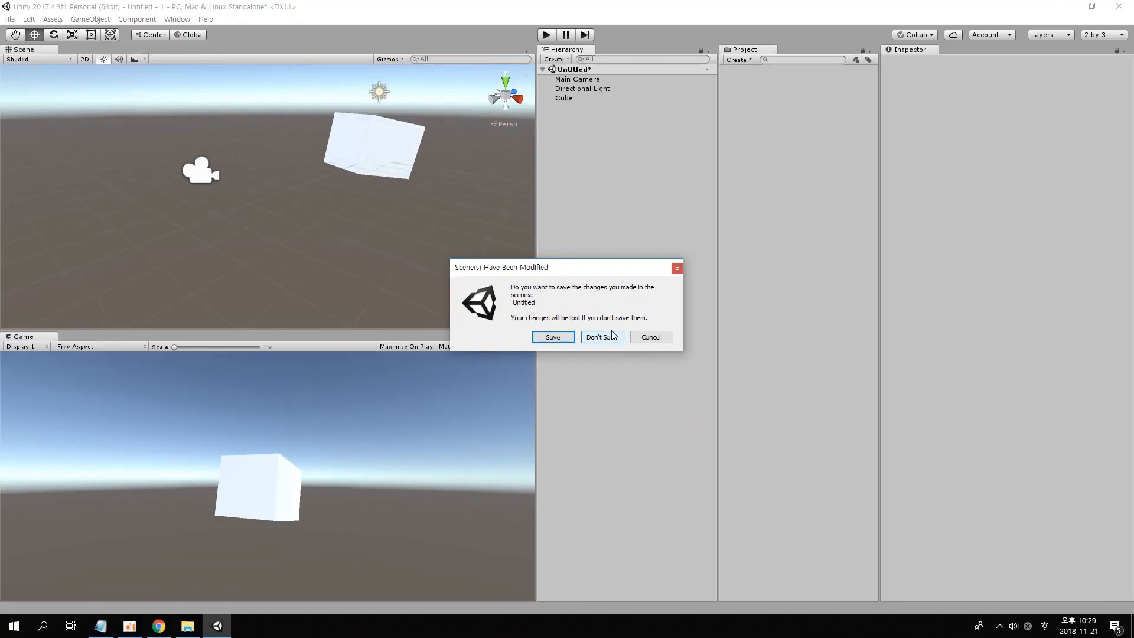
{"action": "left_click", "coordinate": [587, 357]}
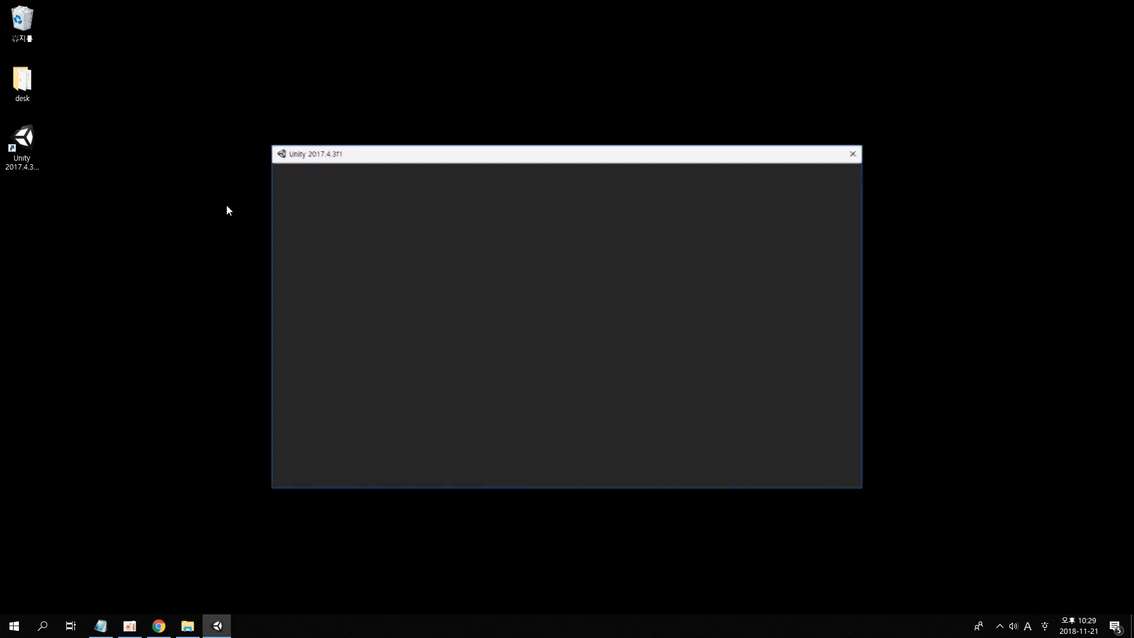
{"action": "left_click", "coordinate": [412, 253]}
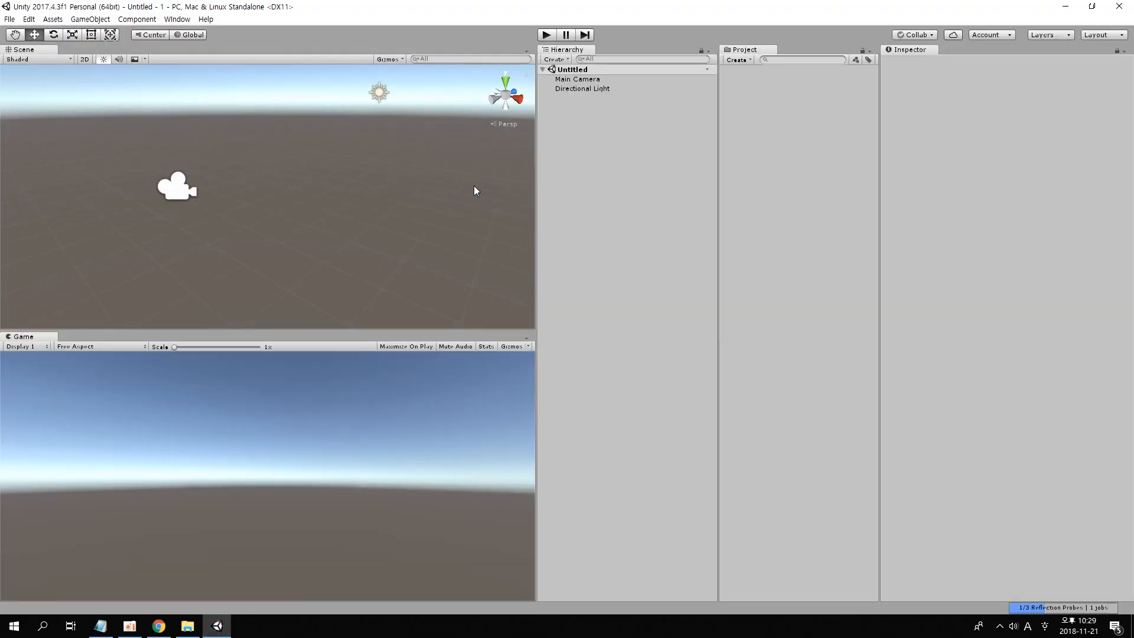
Add a 3D Cube object to the untitled scene and view it in the Scene view.
{"action": "right_click_drag", "start_coordinate": [474, 190], "coordinate": [372, 179]}
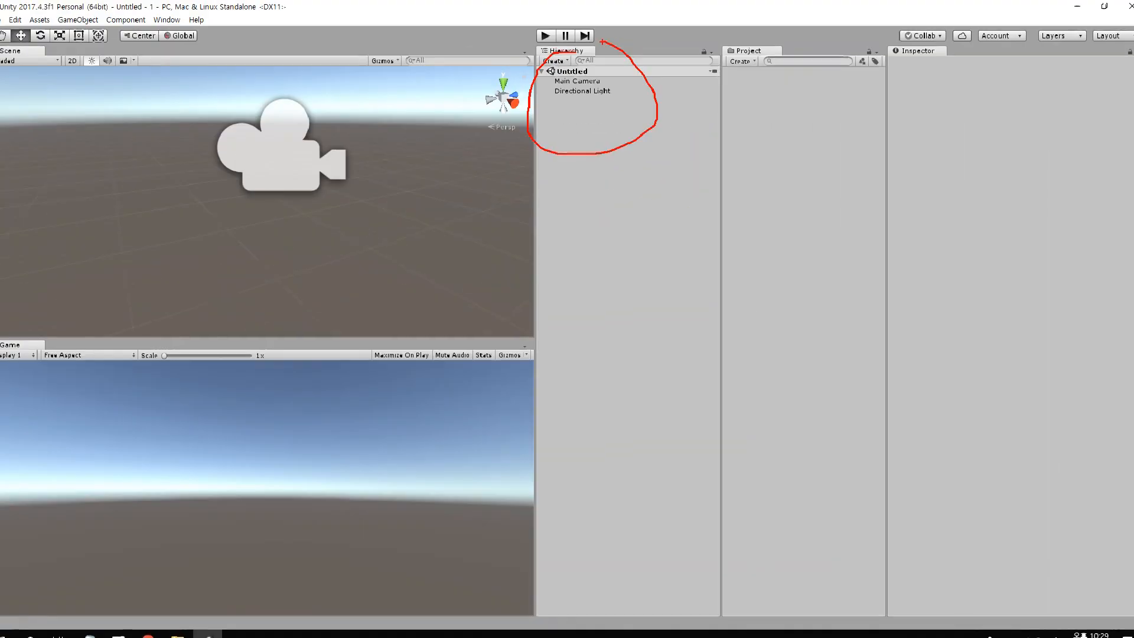
{"action": "right_click", "coordinate": [573, 177]}
{"action": "mouse_move", "coordinate": [617, 225]}
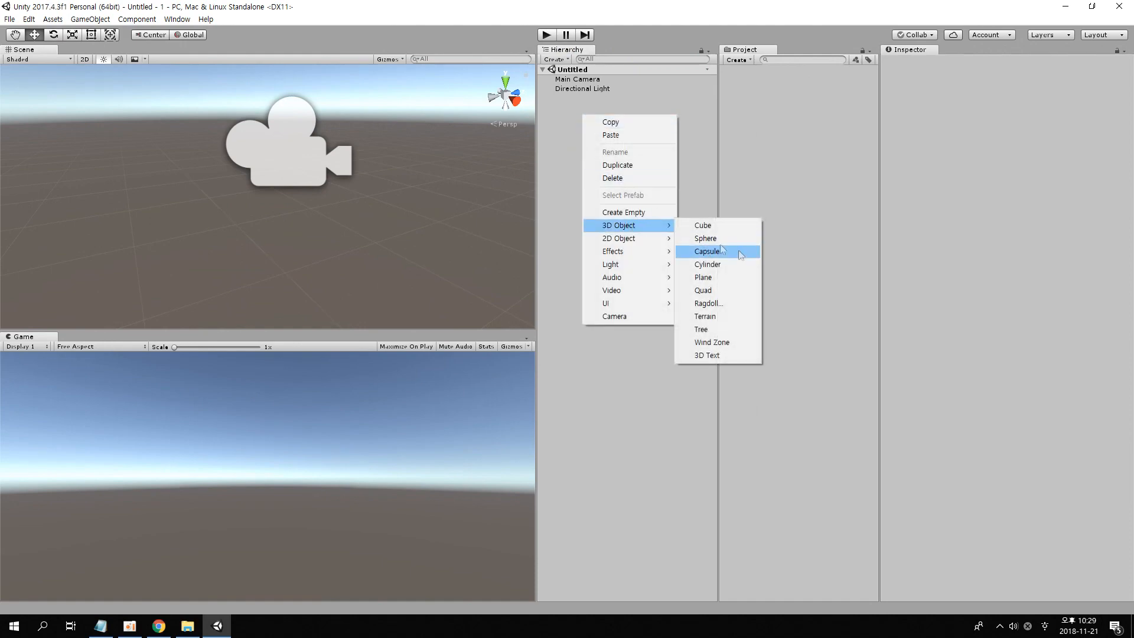
{"action": "left_click", "coordinate": [701, 225]}
{"action": "left_click", "coordinate": [405, 176]}
{"action": "mouse_move", "coordinate": [403, 182]}
{"action": "right_mouse_down"}
{"action": "mouse_move", "coordinate": [390, 187]}
{"action": "mouse_move", "coordinate": [383, 176]}
{"action": "right_mouse_up"}
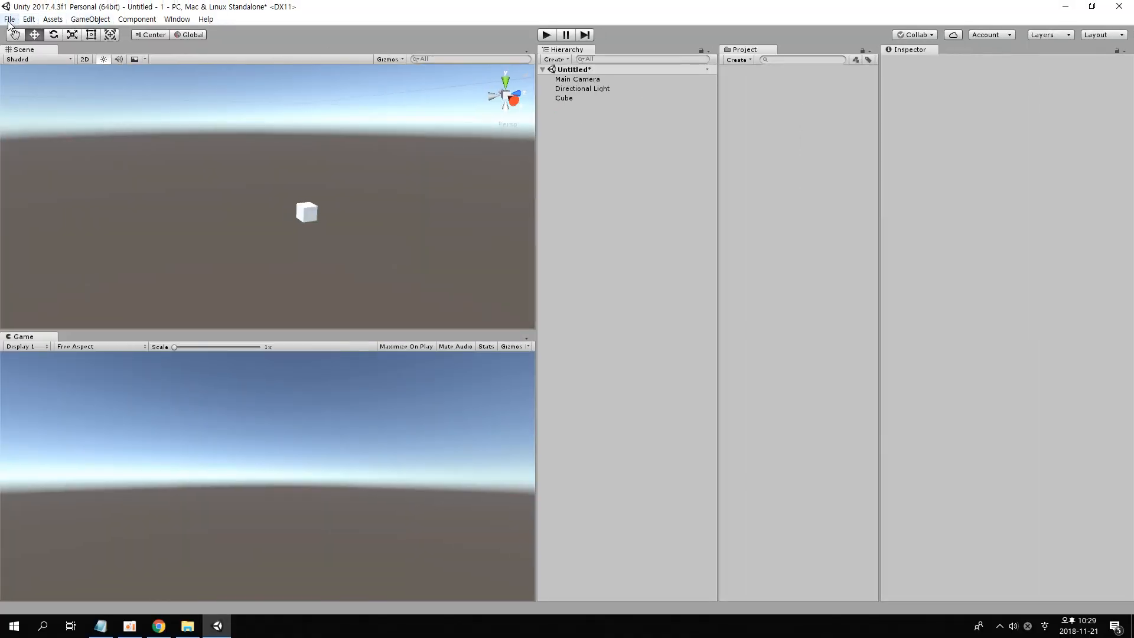
Save the scene as 1 in the project's Assets folder.
{"action": "left_click", "coordinate": [10, 20]}
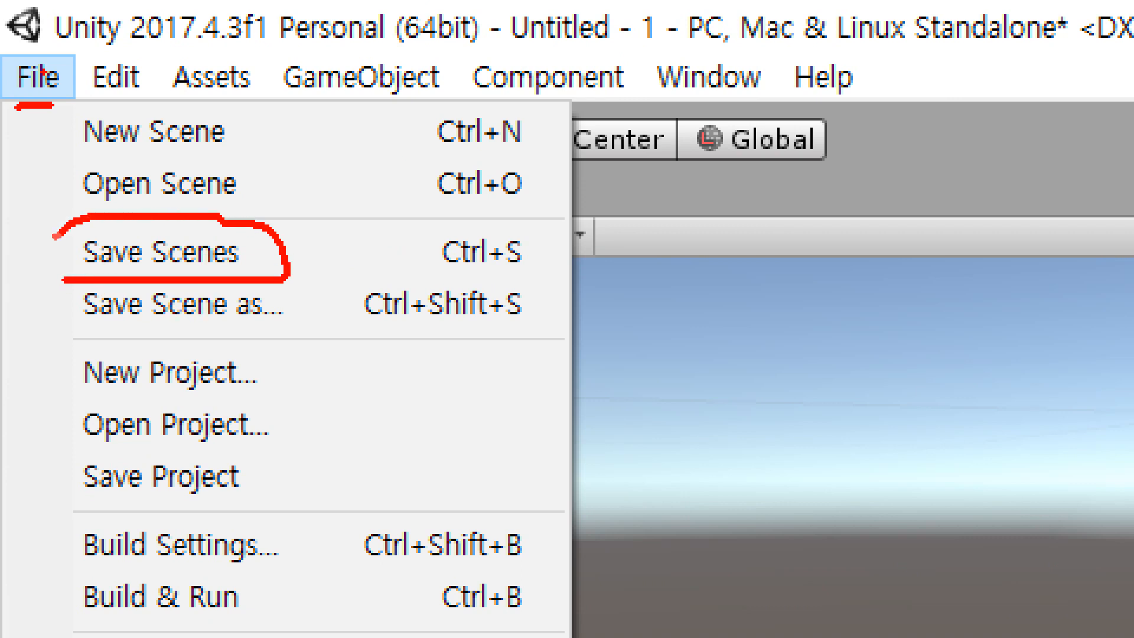
{"action": "left_click_drag", "start_coordinate": [433, 277], "coordinate": [587, 271]}
{"action": "key", "text": "Escape"}
{"action": "key", "text": "ctrl+s"}
{"action": "left_click_drag", "start_coordinate": [254, 41], "coordinate": [566, 91]}
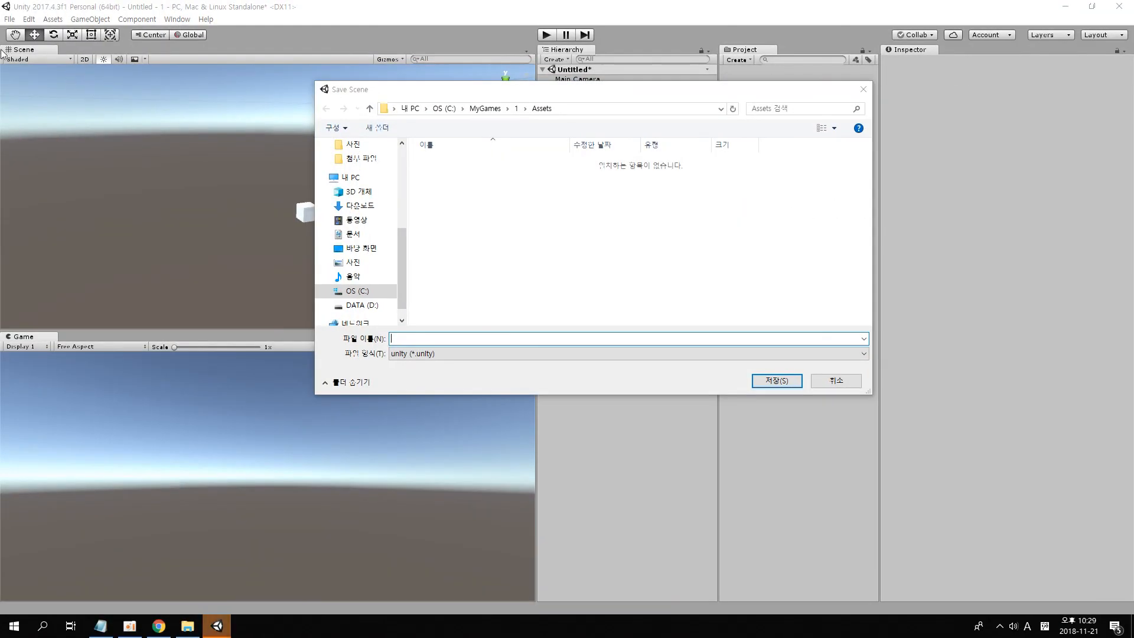
{"action": "left_click", "coordinate": [520, 228]}
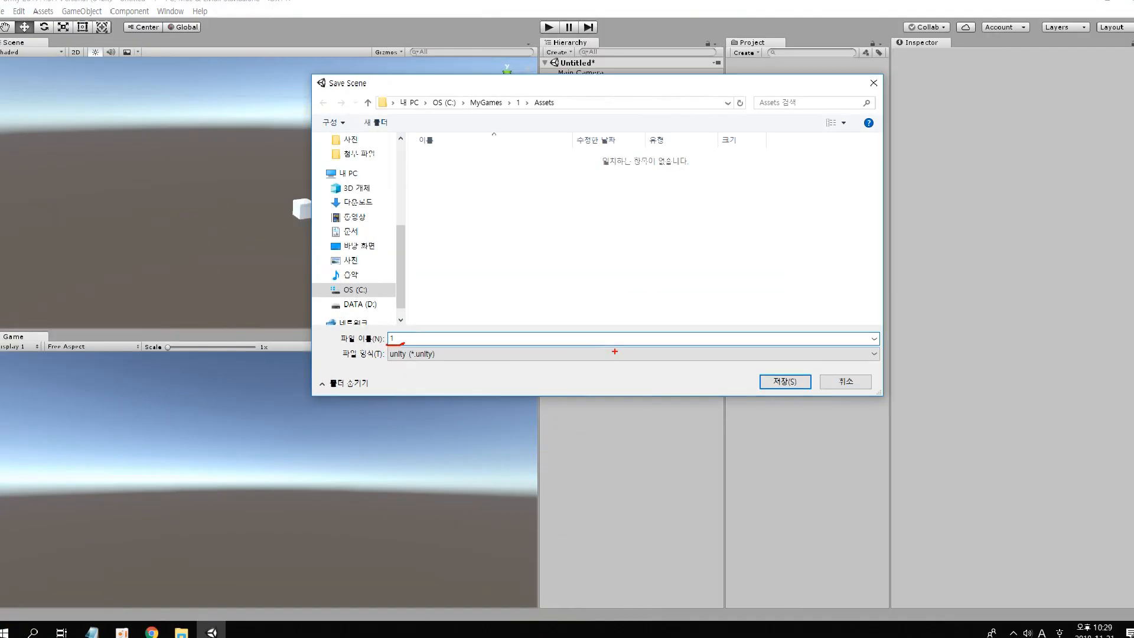
{"action": "left_click", "coordinate": [773, 381]}
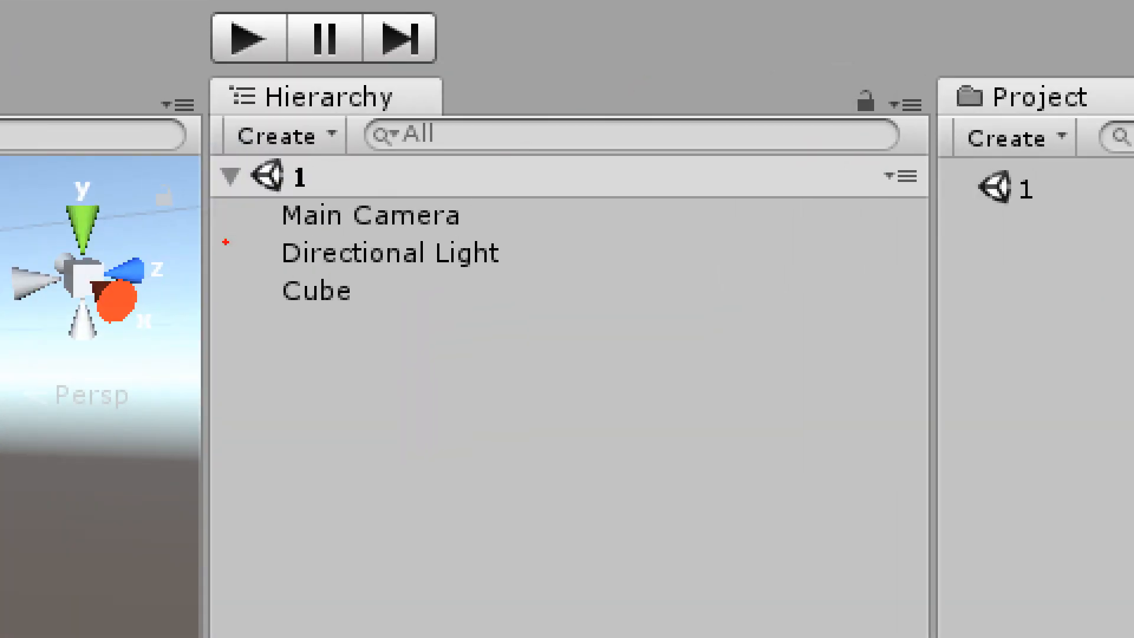
{"action": "mouse_move", "coordinate": [266, 140]}
{"action": "left_mouse_down"}
{"action": "mouse_move", "coordinate": [346, 176]}
{"action": "mouse_move", "coordinate": [308, 127]}
{"action": "left_mouse_up"}
{"action": "mouse_move", "coordinate": [874, 71]}
{"action": "left_mouse_down"}
{"action": "mouse_move", "coordinate": [741, 155]}
{"action": "mouse_move", "coordinate": [906, 59]}
{"action": "left_mouse_up"}
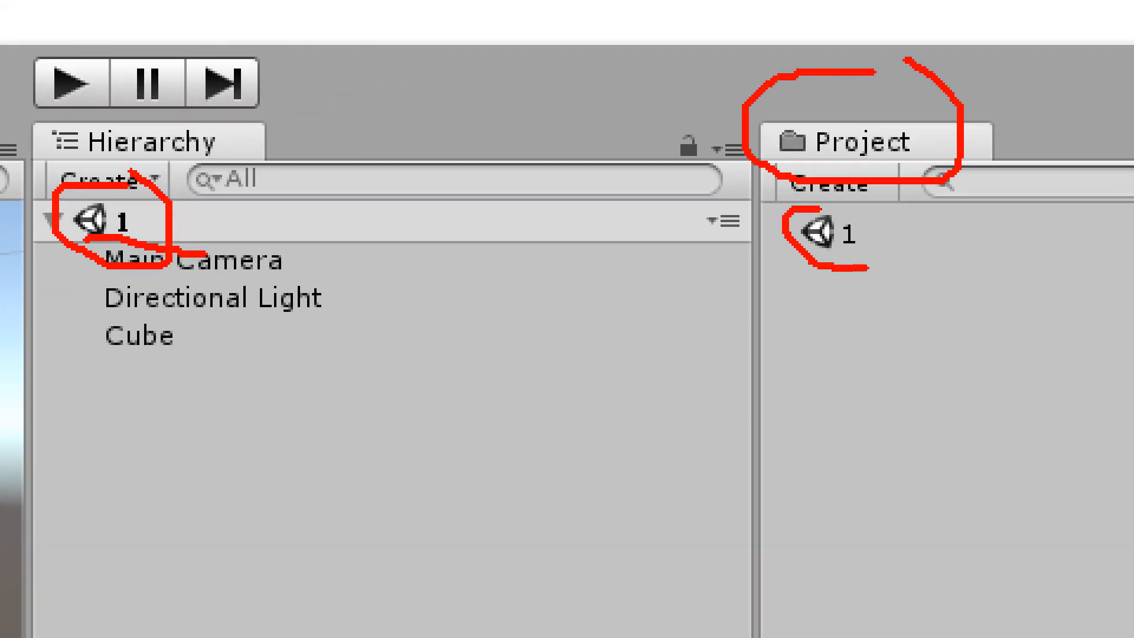
{"action": "left_click_drag", "start_coordinate": [867, 267], "coordinate": [788, 183]}
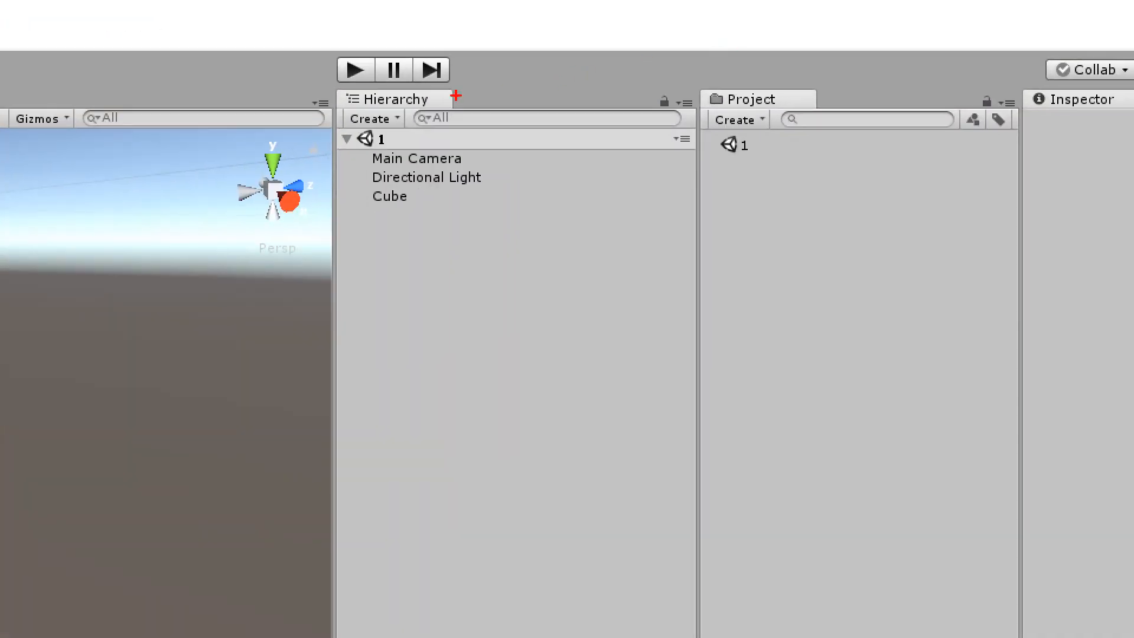
{"action": "mouse_move", "coordinate": [406, 45]}
{"action": "left_mouse_down"}
{"action": "mouse_move", "coordinate": [294, 219]}
{"action": "mouse_move", "coordinate": [448, 76]}
{"action": "left_mouse_up"}
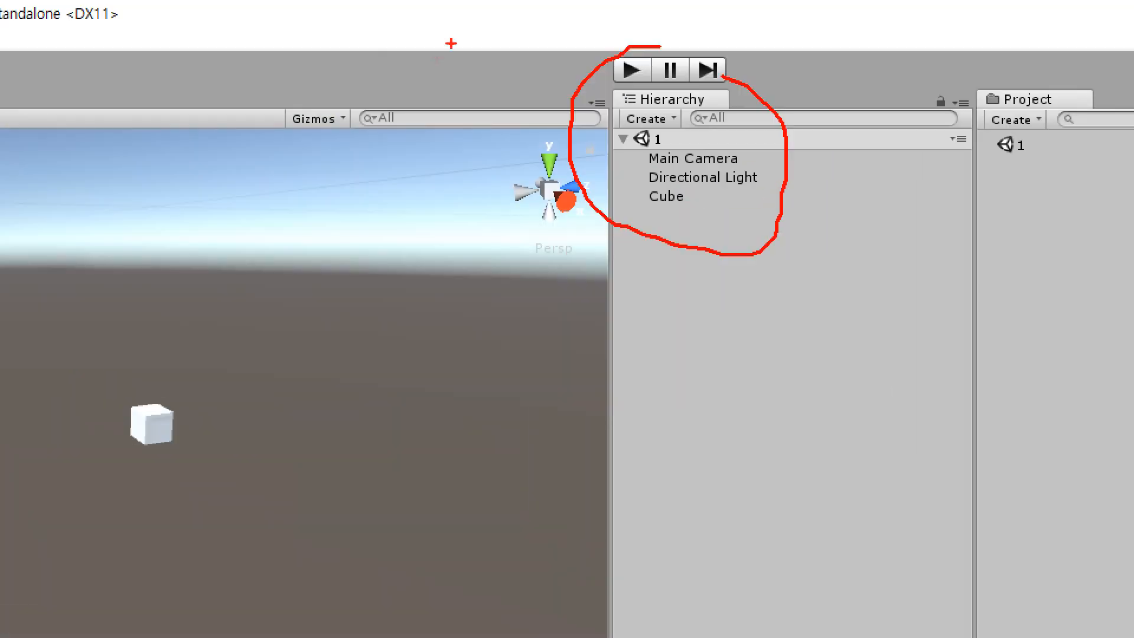
{"action": "mouse_move", "coordinate": [591, 126]}
{"action": "left_mouse_down"}
{"action": "mouse_move", "coordinate": [742, 194]}
{"action": "mouse_move", "coordinate": [1012, 216]}
{"action": "left_mouse_up"}
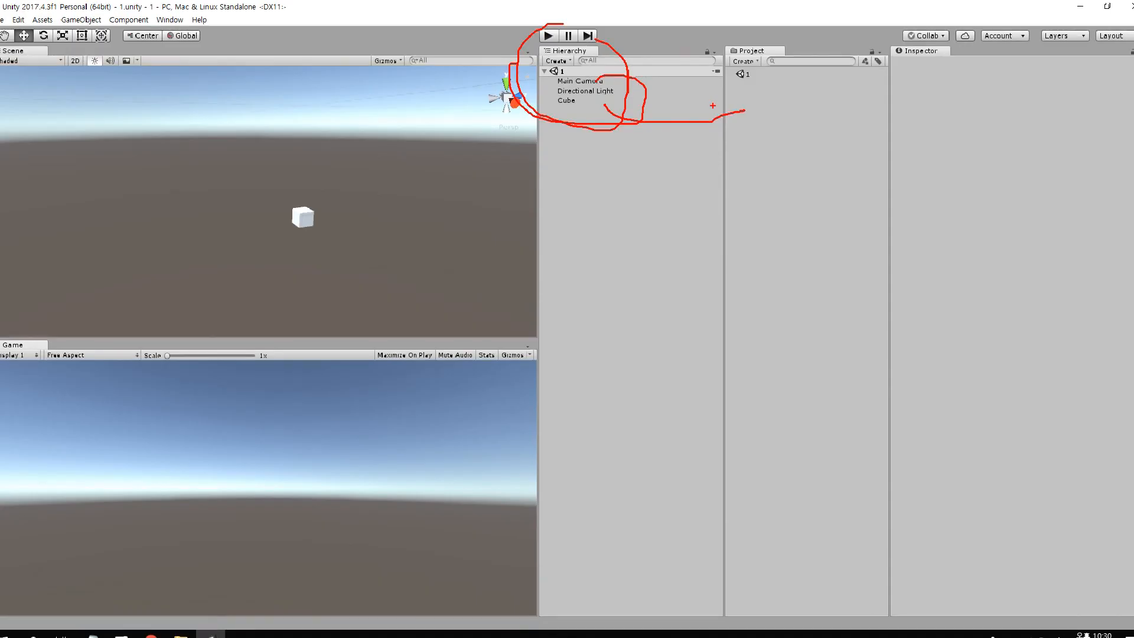
Select the scene asset 1 in the project and show its file in Explorer.
{"action": "left_click", "coordinate": [745, 72]}
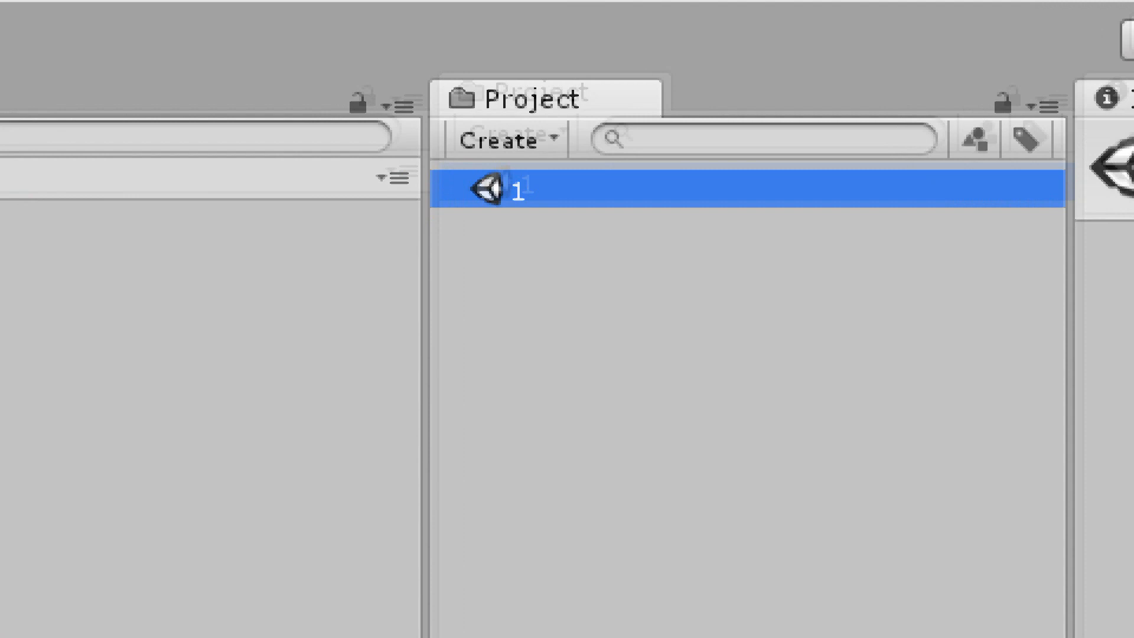
{"action": "mouse_move", "coordinate": [466, 40]}
{"action": "left_mouse_down"}
{"action": "mouse_move", "coordinate": [620, 210]}
{"action": "mouse_move", "coordinate": [518, 25]}
{"action": "left_mouse_up"}
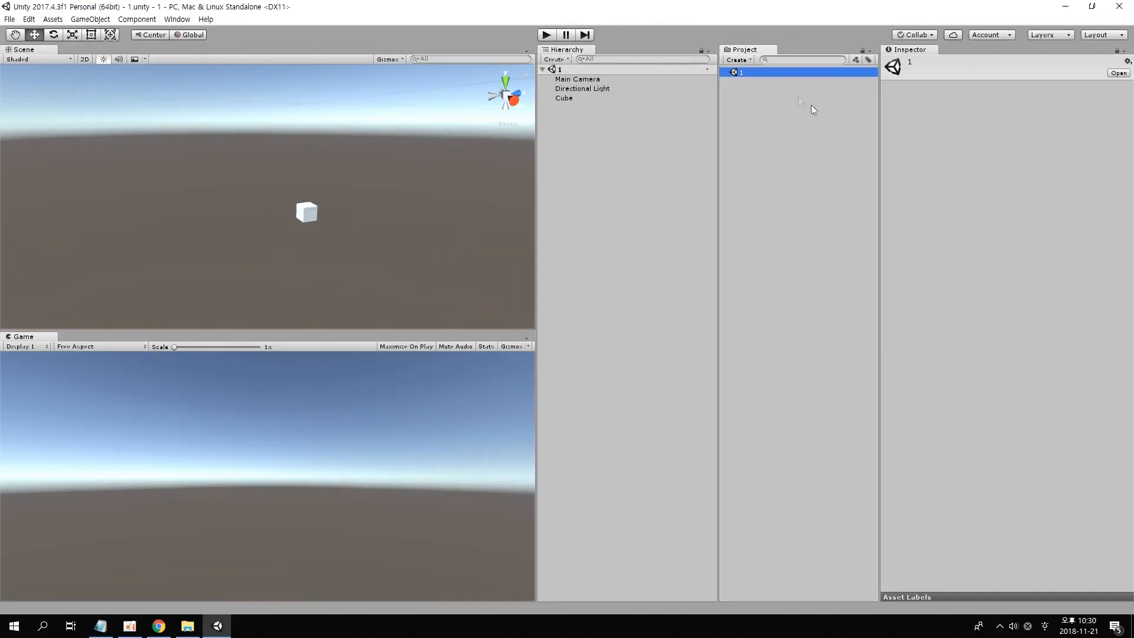
{"action": "right_click", "coordinate": [743, 73]}
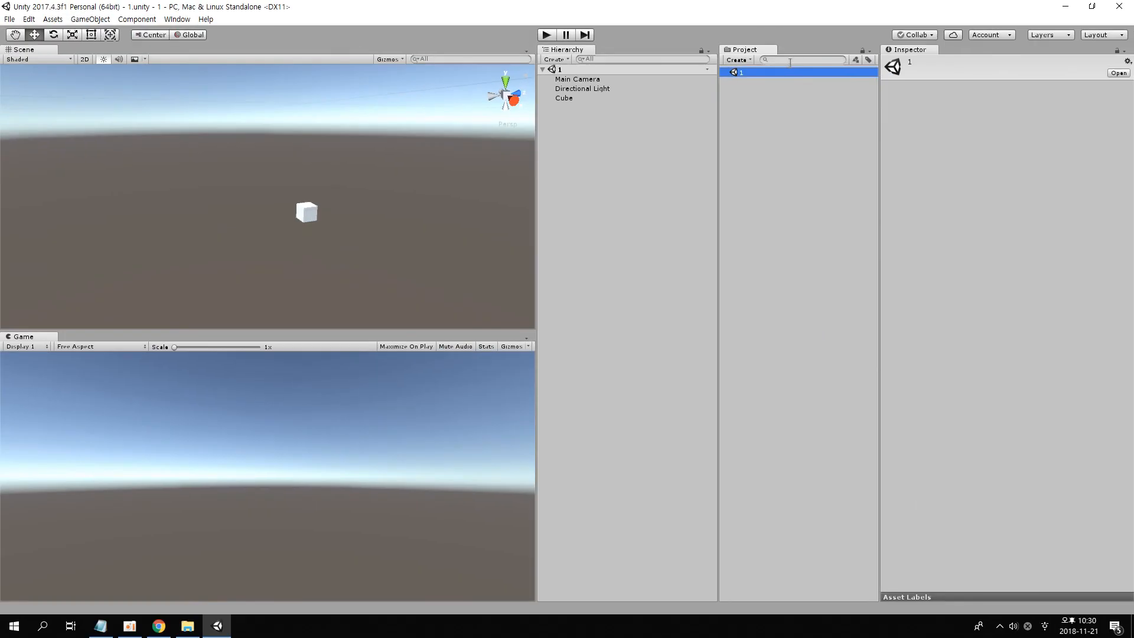
{"action": "right_click", "coordinate": [766, 69]}
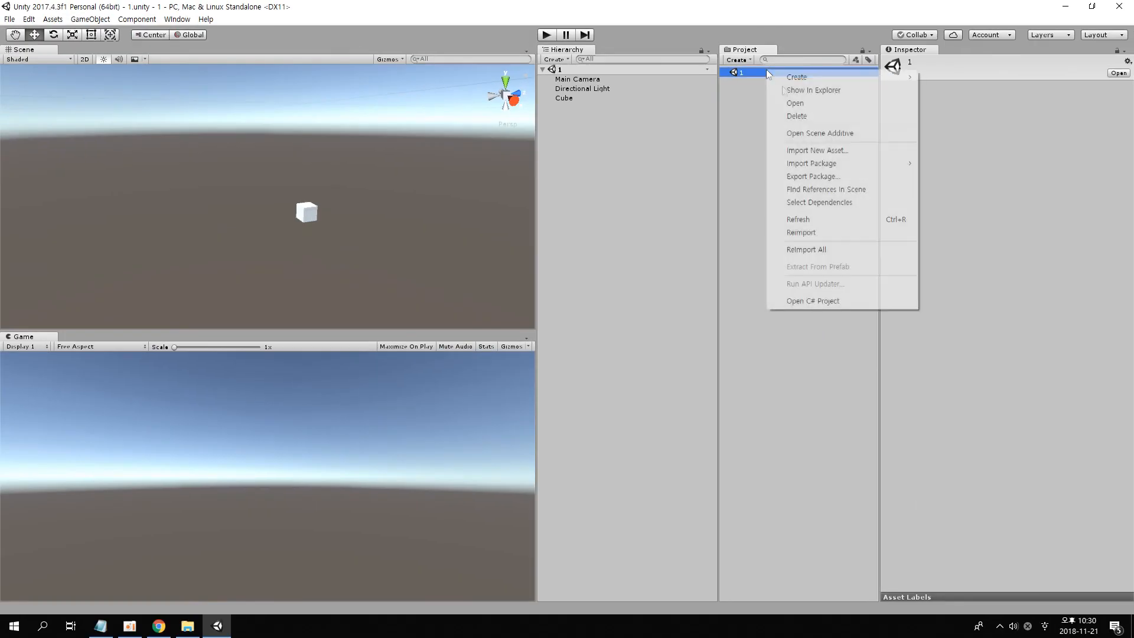
{"action": "left_click", "coordinate": [809, 90]}
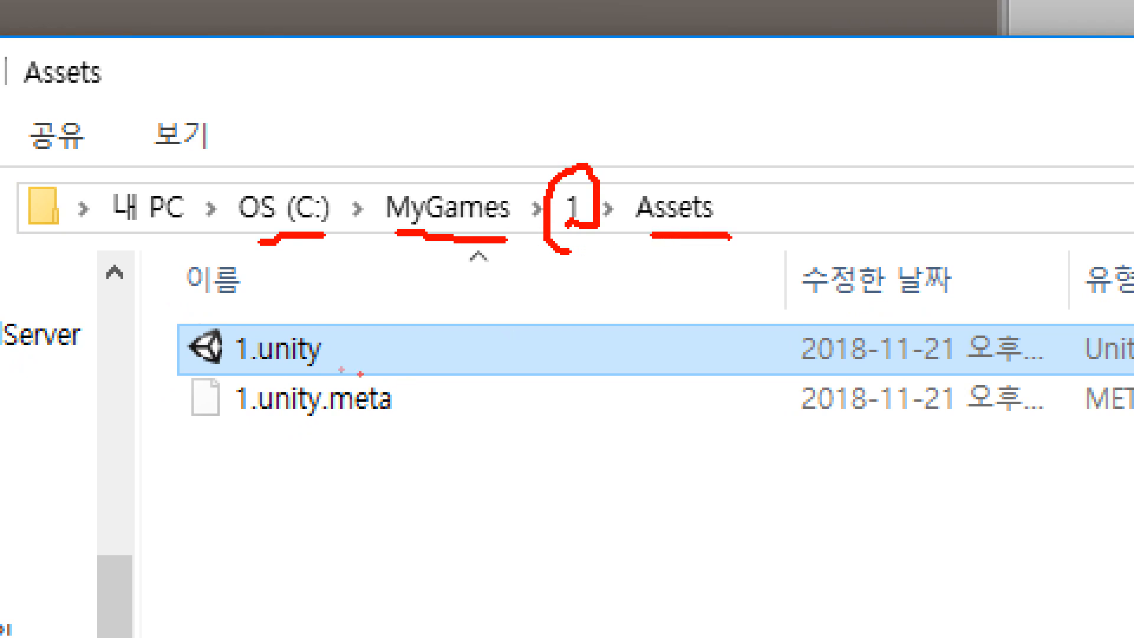
Trace the scene file's folder path from Assets up through the C: drive to This PC.
{"action": "left_click_drag", "start_coordinate": [156, 306], "coordinate": [299, 381]}
{"action": "left_click_drag", "start_coordinate": [350, 314], "coordinate": [184, 304]}
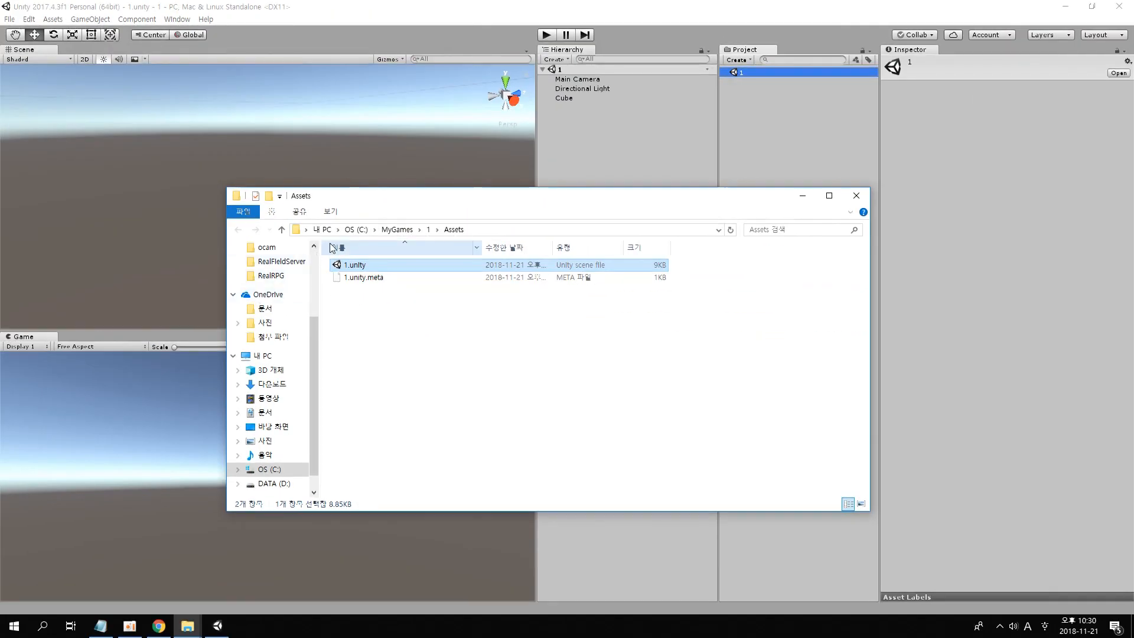
{"action": "left_click", "coordinate": [476, 224]}
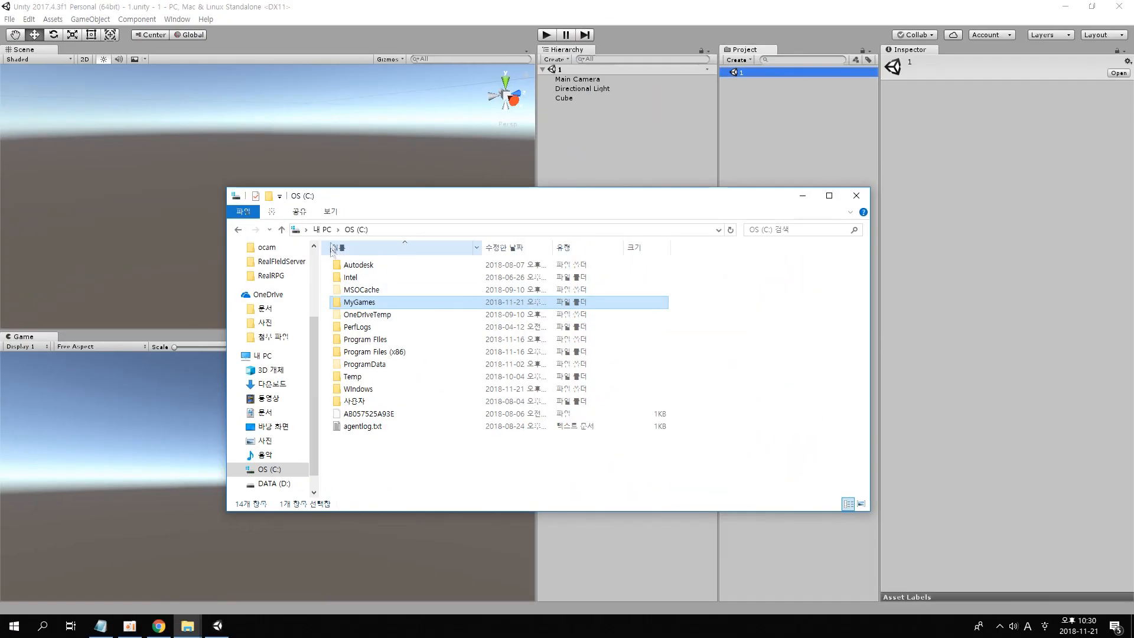
{"action": "left_click", "coordinate": [324, 230]}
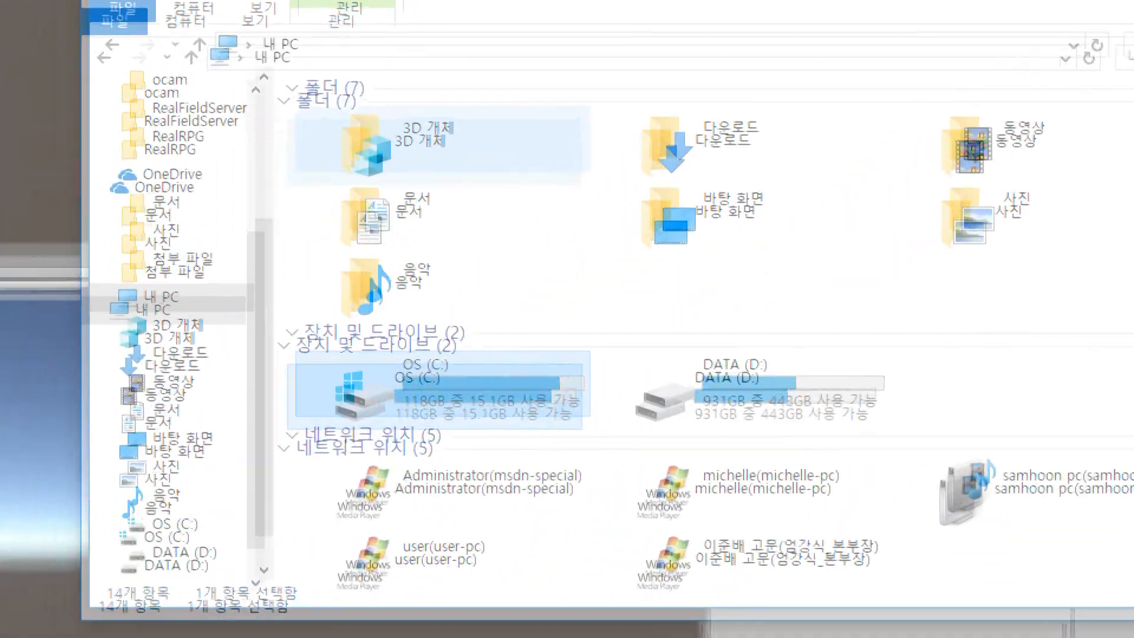
{"action": "mouse_move", "coordinate": [378, 370]}
{"action": "left_mouse_down"}
{"action": "mouse_move", "coordinate": [413, 431]}
{"action": "mouse_move", "coordinate": [354, 325]}
{"action": "left_mouse_up"}
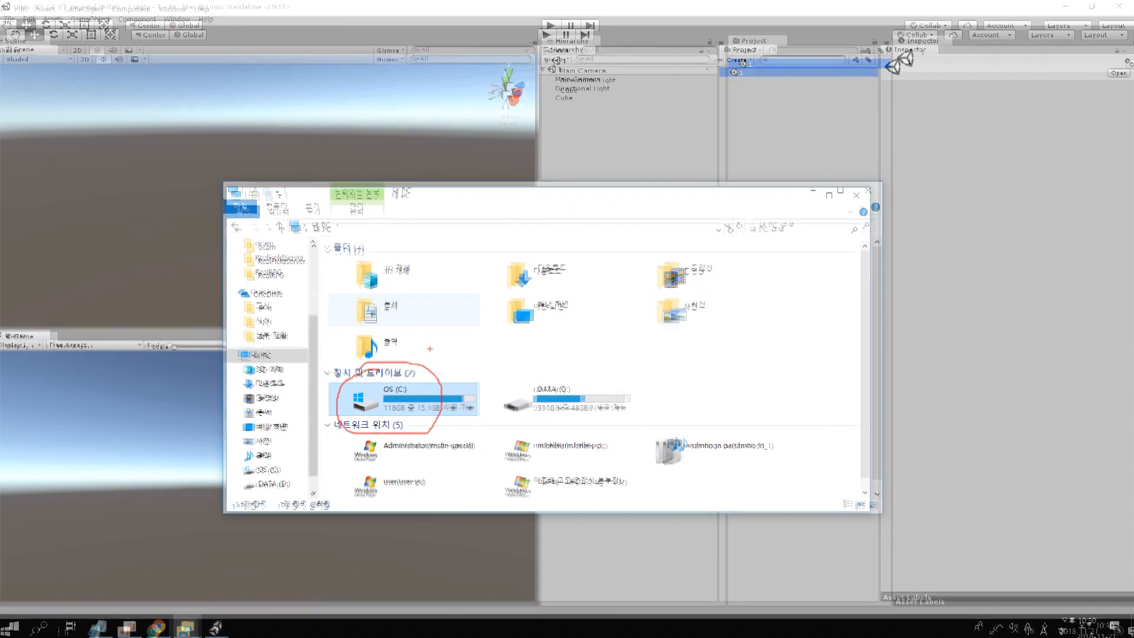
Return to Unity and select the Cube up close in the Scene view.
{"action": "left_click", "coordinate": [797, 166]}
{"action": "scroll", "coordinate": [354, 203], "scroll_direction": "up", "scroll_amount": 8}
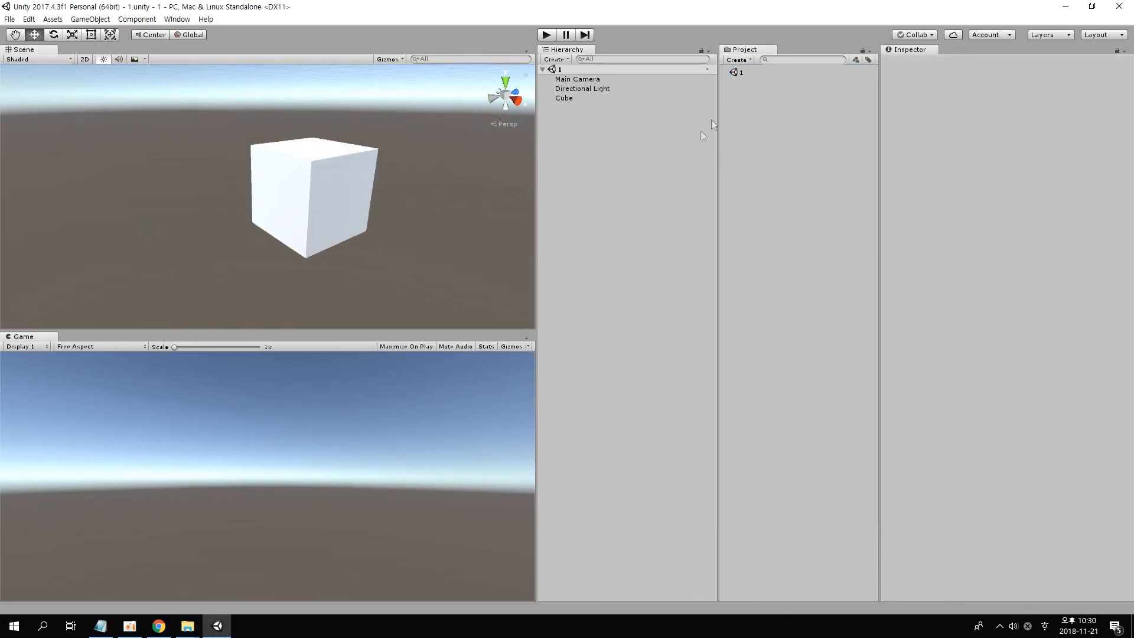
{"action": "left_click", "coordinate": [341, 187]}
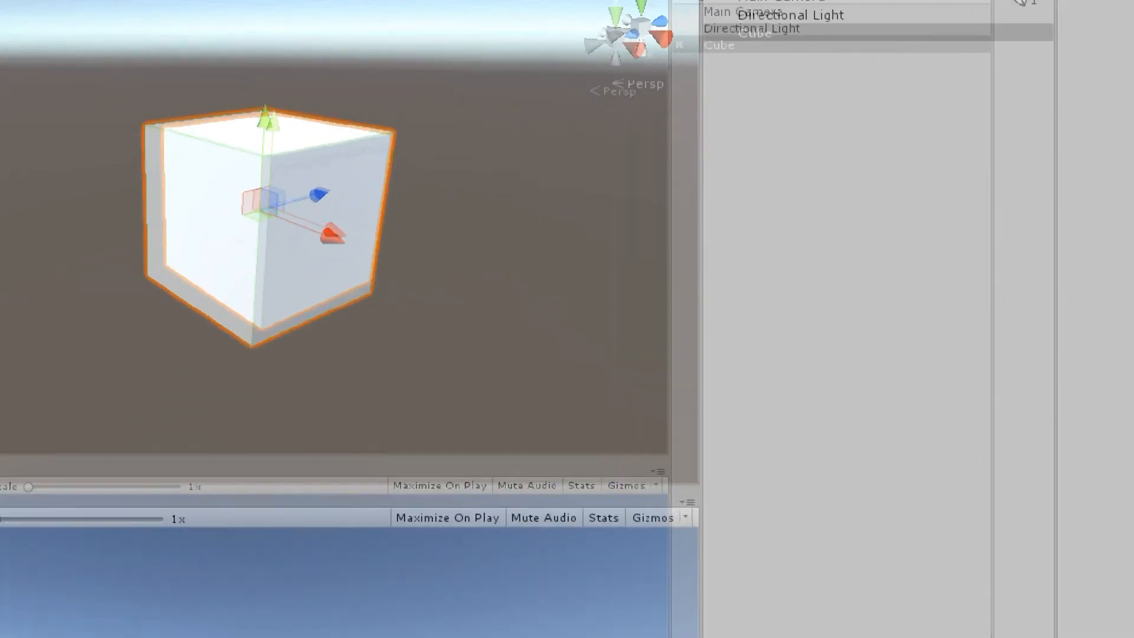
{"action": "mouse_move", "coordinate": [337, 116]}
{"action": "left_mouse_down"}
{"action": "mouse_move", "coordinate": [301, 115]}
{"action": "mouse_move", "coordinate": [416, 233]}
{"action": "mouse_move", "coordinate": [301, 109]}
{"action": "left_mouse_up"}
{"action": "key", "text": "Escape"}
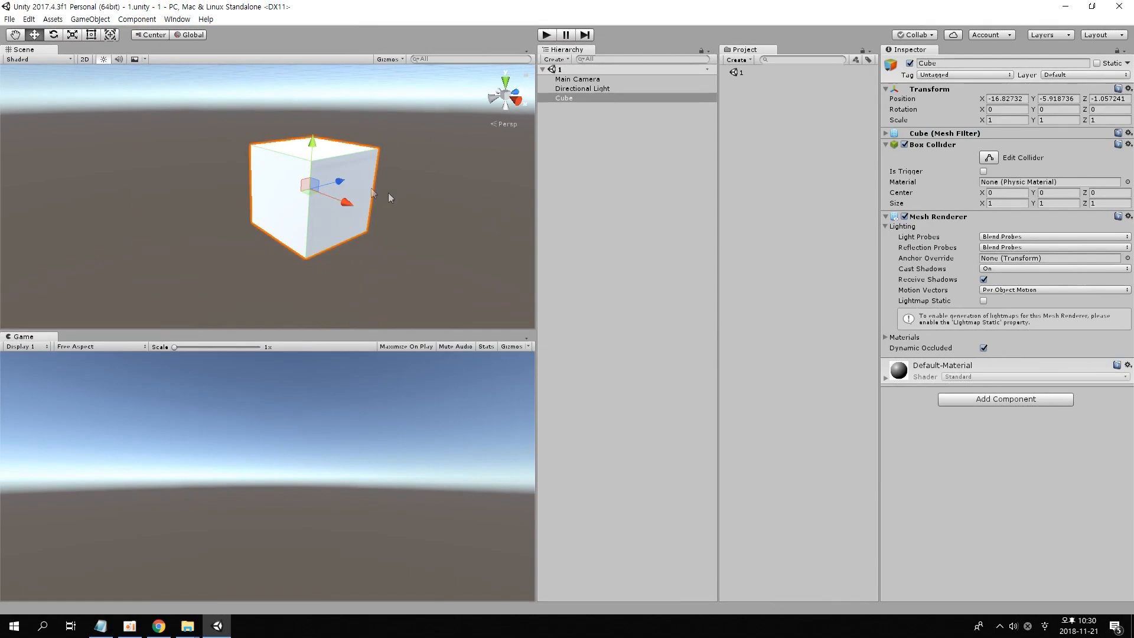
Switch to Chrome and open the Google home page from the search results.
{"action": "left_click", "coordinate": [159, 625]}
{"action": "left_click", "coordinate": [88, 10]}
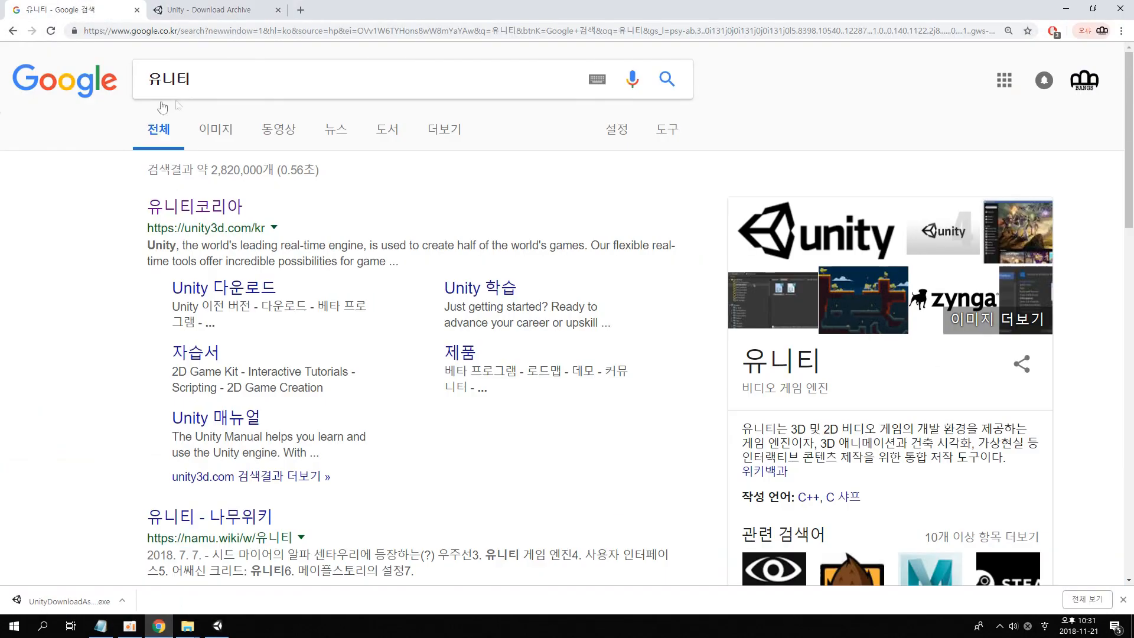
{"action": "left_click", "coordinate": [74, 90]}
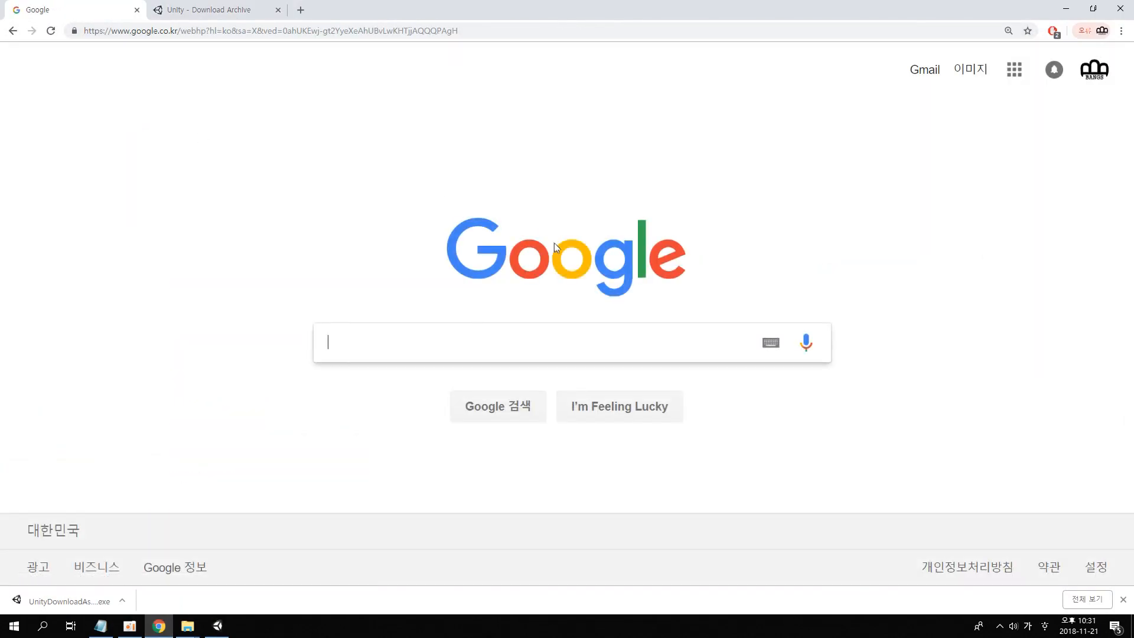
Save the Google logo image as googlelogo_color_272x92dp.png on the desktop, and minimize the browser and Unity.
{"action": "right_click", "coordinate": [527, 263]}
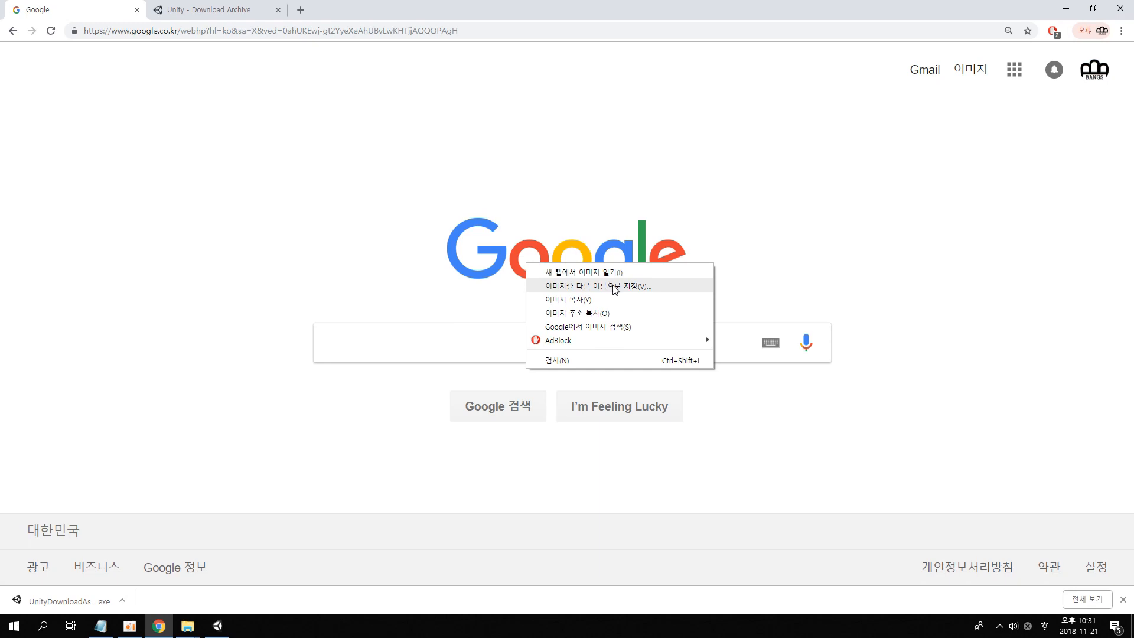
{"action": "right_click", "coordinate": [597, 250]}
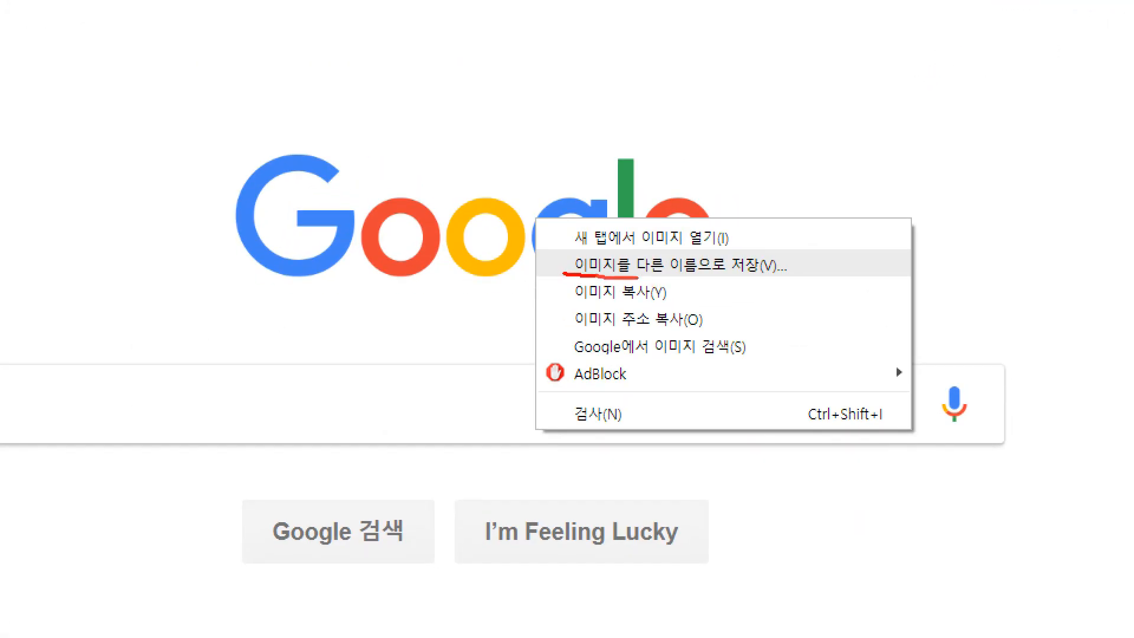
{"action": "right_click", "coordinate": [370, 254]}
{"action": "left_click", "coordinate": [577, 290]}
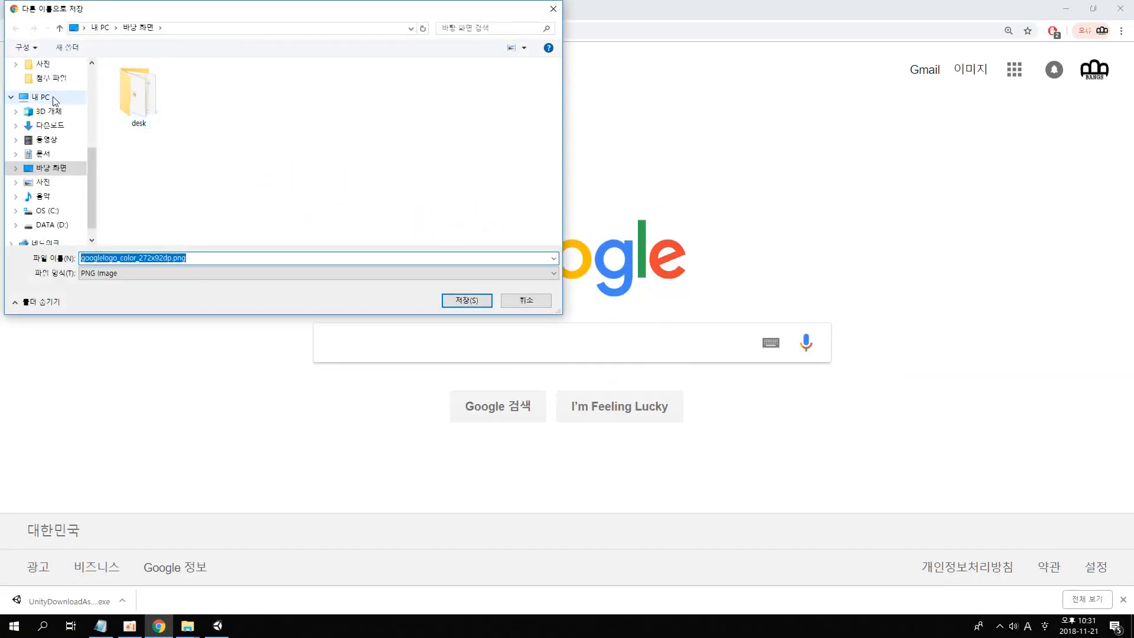
{"action": "scroll", "coordinate": [64, 118], "scroll_direction": "up", "scroll_amount": 6}
{"action": "left_click", "coordinate": [52, 87]}
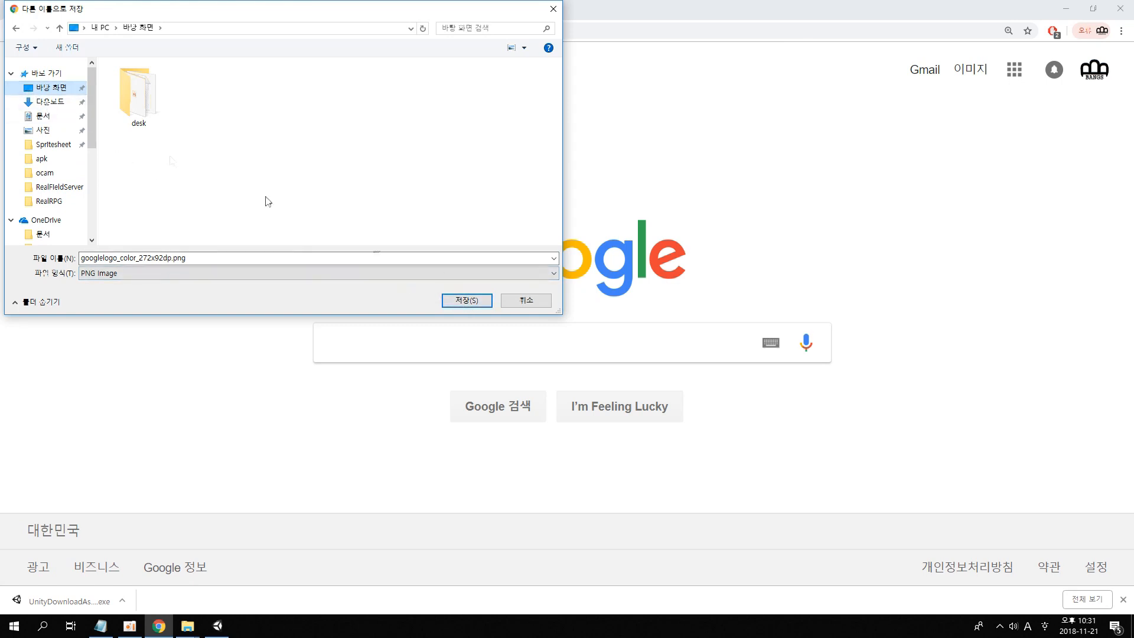
{"action": "left_click", "coordinate": [466, 300]}
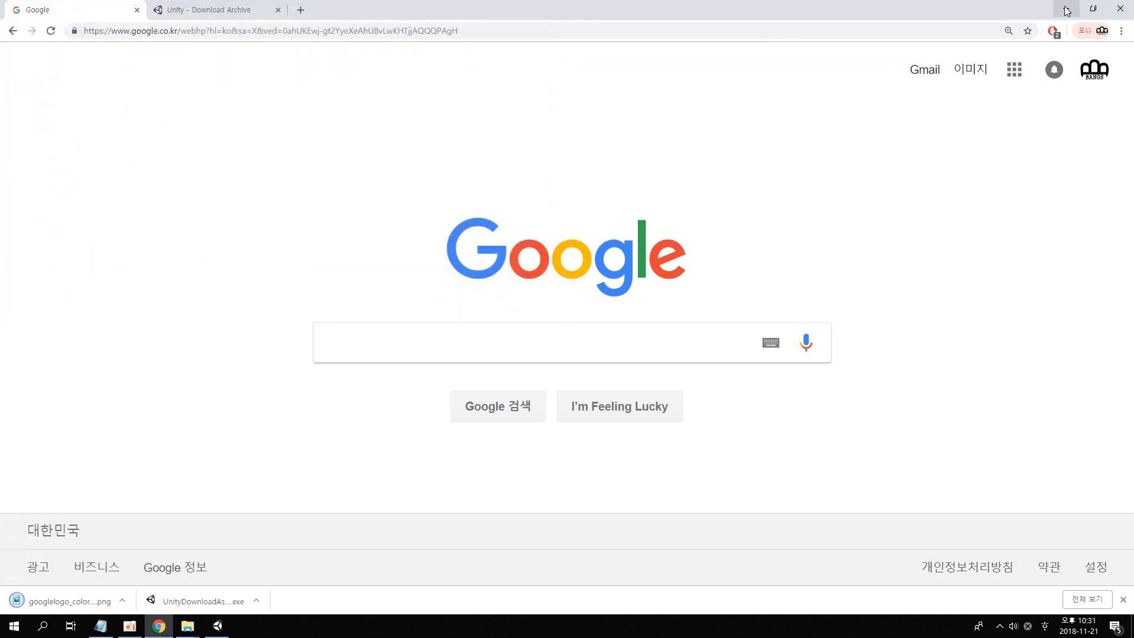
{"action": "left_click", "coordinate": [1066, 9]}
{"action": "left_click", "coordinate": [1067, 8]}
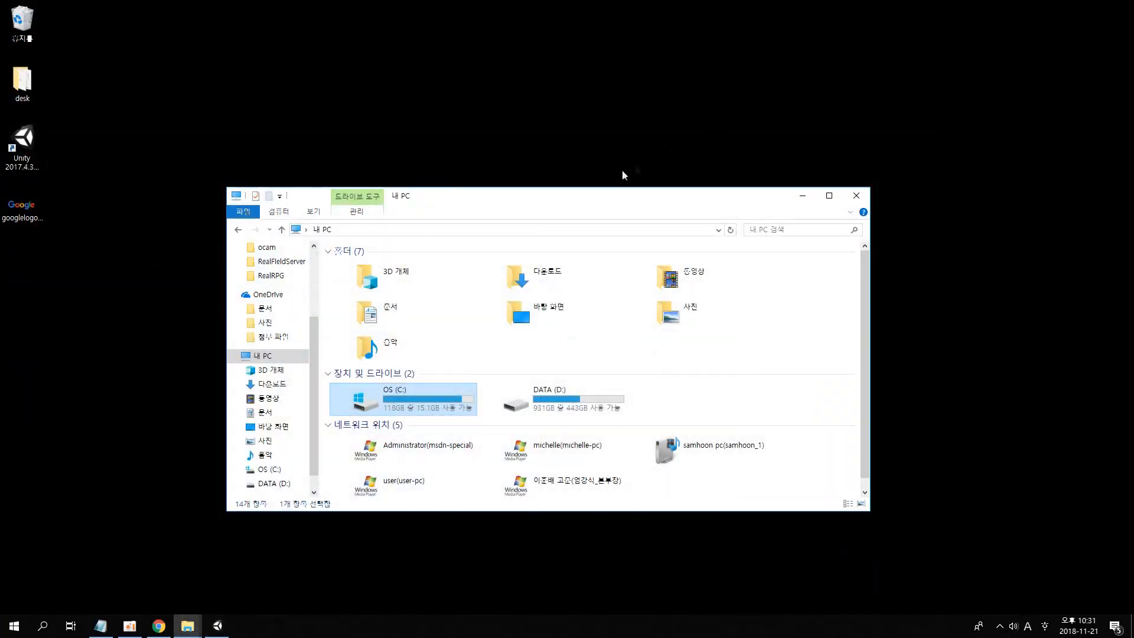
Place Unity on the right half of the screen and import the googlelogo_color_272x92dp image from the desktop into the project's assets.
{"action": "left_click", "coordinate": [217, 626]}
{"action": "key", "text": "super+Right"}
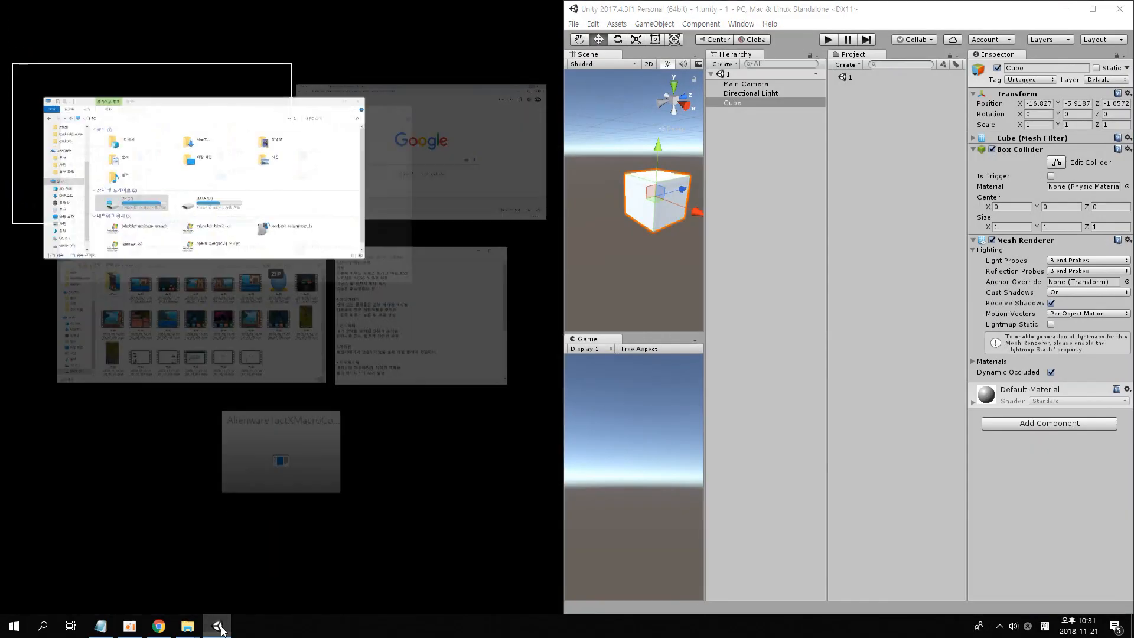
{"action": "left_click", "coordinate": [376, 5]}
{"action": "left_click_drag", "start_coordinate": [42, 206], "coordinate": [866, 128]}
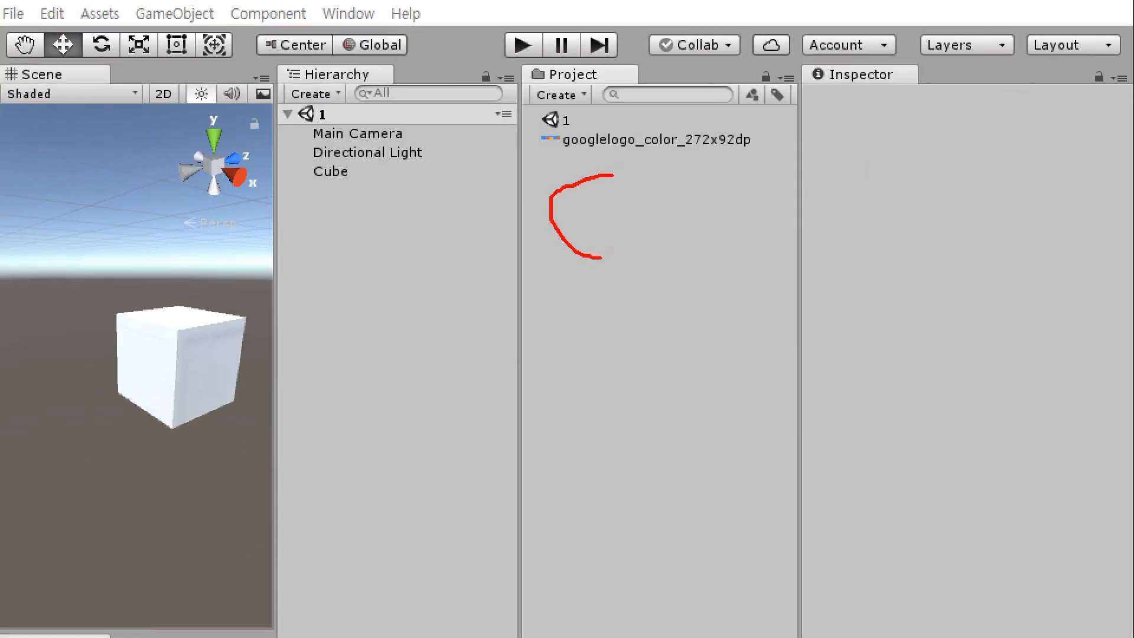
{"action": "left_click_drag", "start_coordinate": [576, 162], "coordinate": [750, 165]}
{"action": "key", "text": "Escape"}
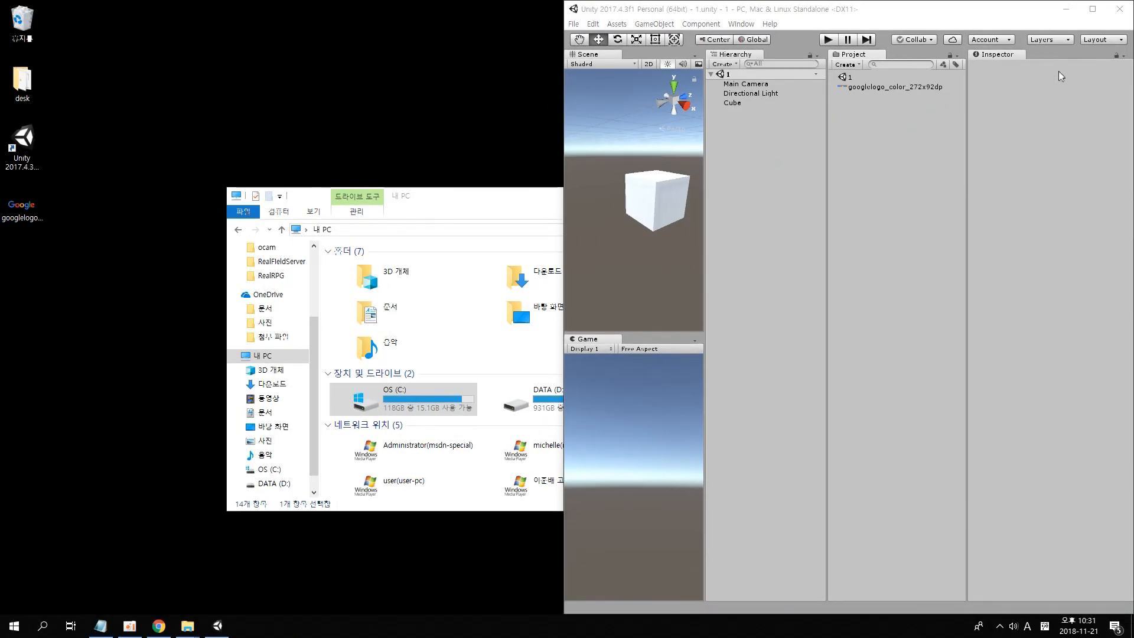
Maximize Unity and apply the googlelogo_color_272x92dp texture to the Cube in the Scene view.
{"action": "double_click", "coordinate": [922, 17]}
{"action": "left_click", "coordinate": [582, 83]}
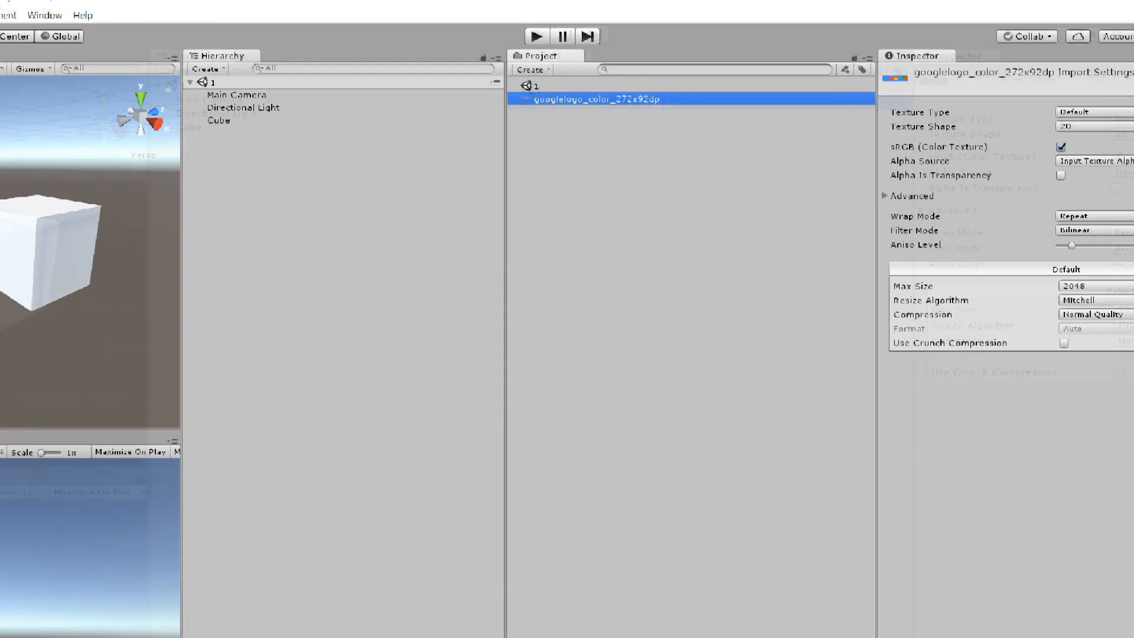
{"action": "left_click_drag", "start_coordinate": [400, 144], "coordinate": [771, 147]}
{"action": "key", "text": "Escape"}
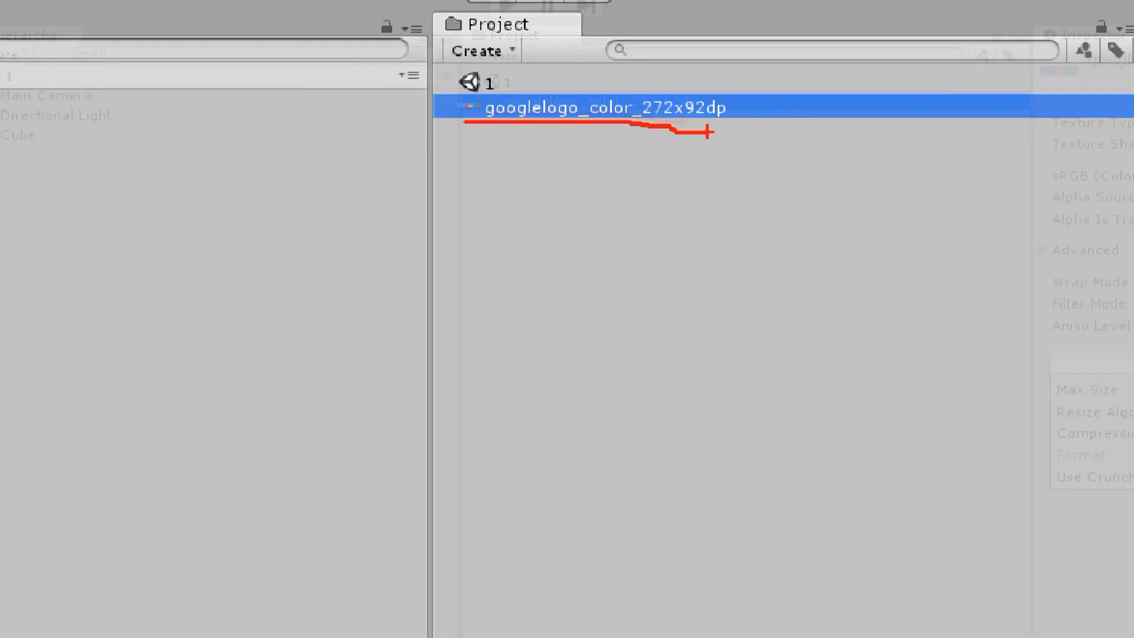
{"action": "left_click_drag", "start_coordinate": [569, 80], "coordinate": [408, 117]}
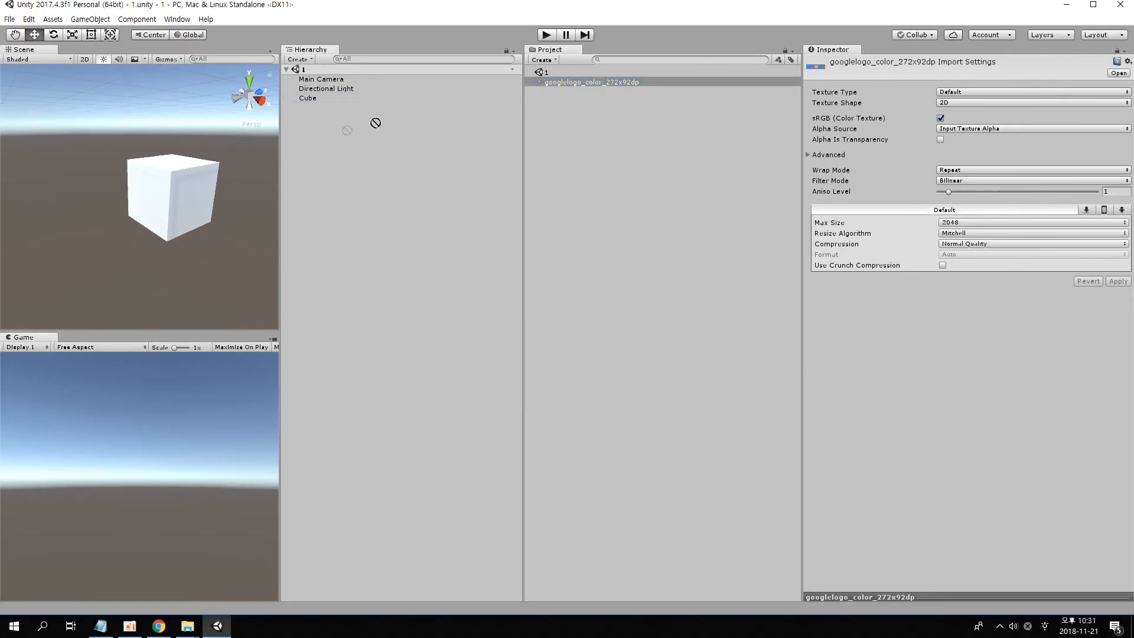
{"action": "left_click_drag", "start_coordinate": [195, 190], "coordinate": [198, 193]}
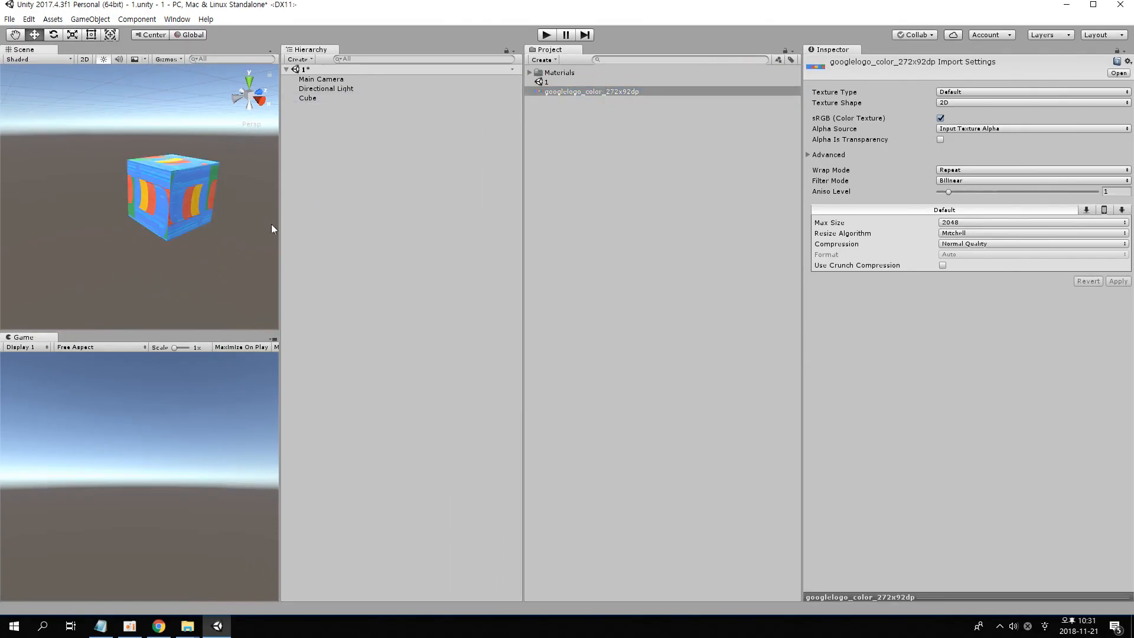
Widen the Scene view and move around the Cube to examine the logo texture on its faces.
{"action": "left_click", "coordinate": [283, 233]}
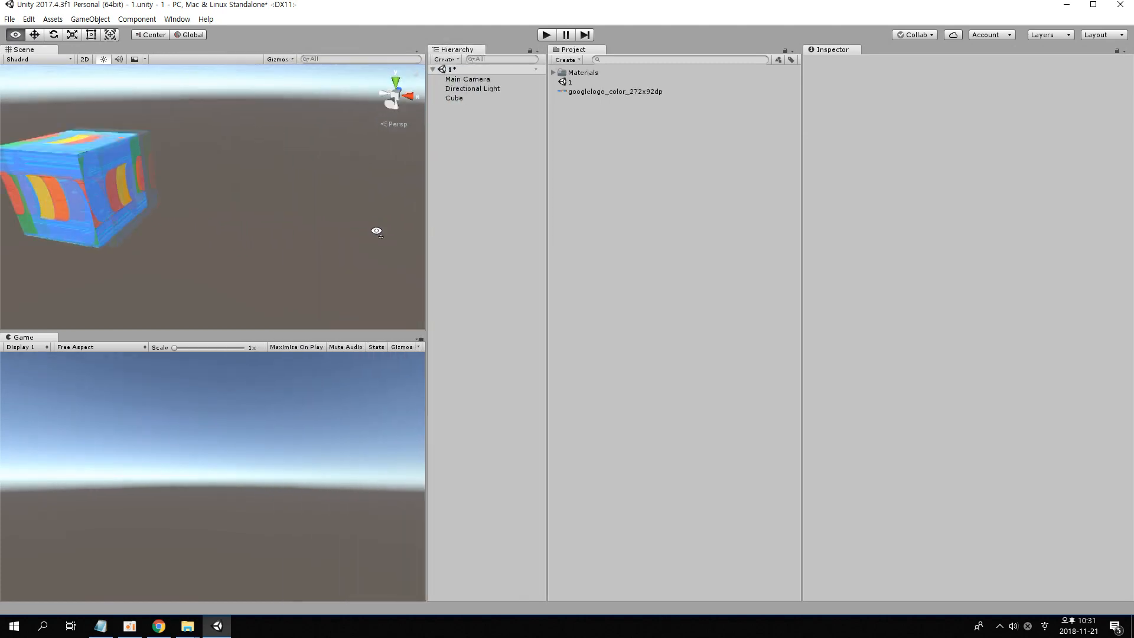
{"action": "left_click_drag", "start_coordinate": [375, 230], "coordinate": [338, 230], "text": "alt"}
{"action": "key", "text": "s"}
{"action": "right_click_drag", "start_coordinate": [338, 229], "coordinate": [333, 229]}
{"action": "key", "text": "w"}
{"action": "key", "text": "d"}
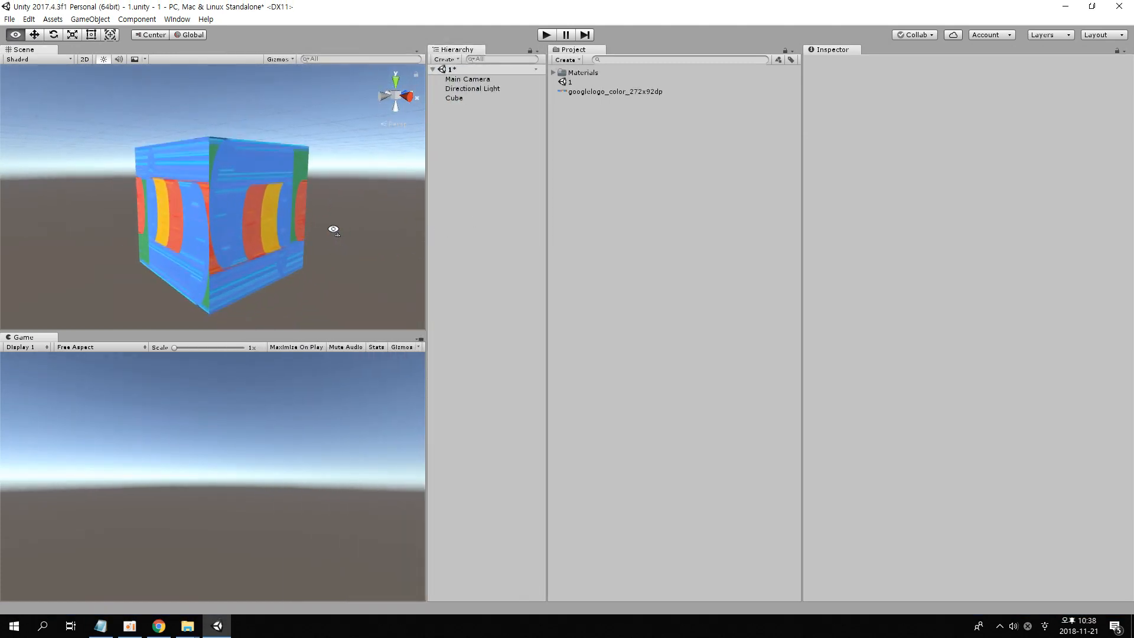
{"action": "key", "text": "ctrl+1"}
{"action": "left_click", "coordinate": [222, 189]}
{"action": "mouse_move", "coordinate": [273, 114]}
{"action": "left_mouse_down"}
{"action": "mouse_move", "coordinate": [120, 388]}
{"action": "mouse_move", "coordinate": [344, 160]}
{"action": "left_mouse_up"}
{"action": "key", "text": "Escape"}
Select the googlelogo_color_272x92dp asset and expand its texture preview to examine the image.
{"action": "left_click", "coordinate": [578, 93]}
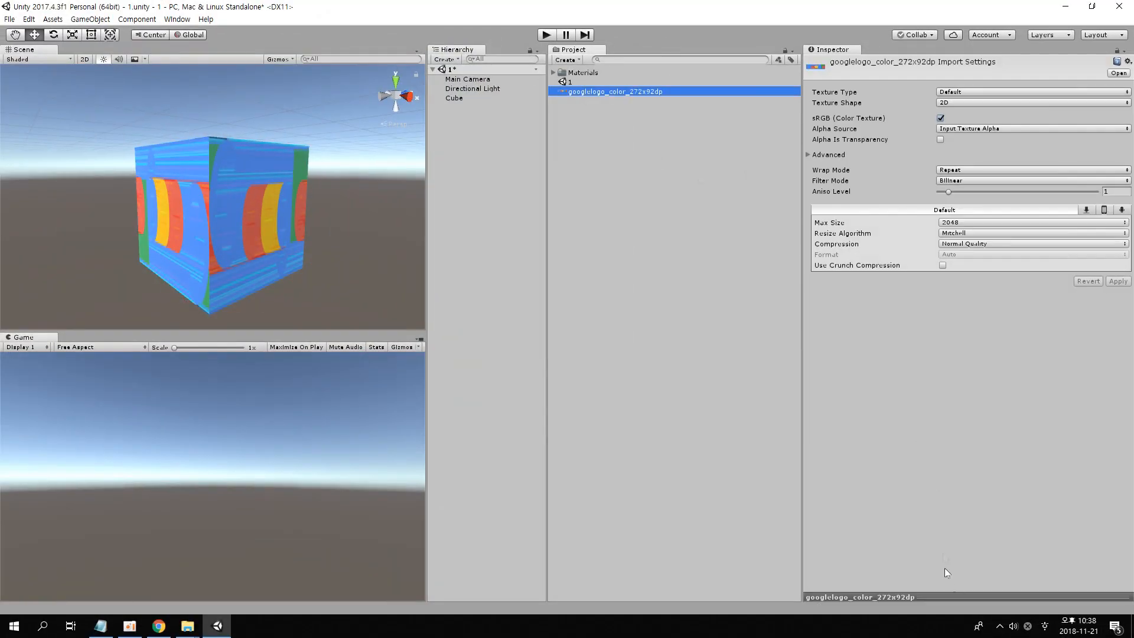
{"action": "left_click", "coordinate": [965, 582]}
{"action": "left_click_drag", "start_coordinate": [964, 582], "coordinate": [963, 495]}
{"action": "key", "text": "ctrl+1"}
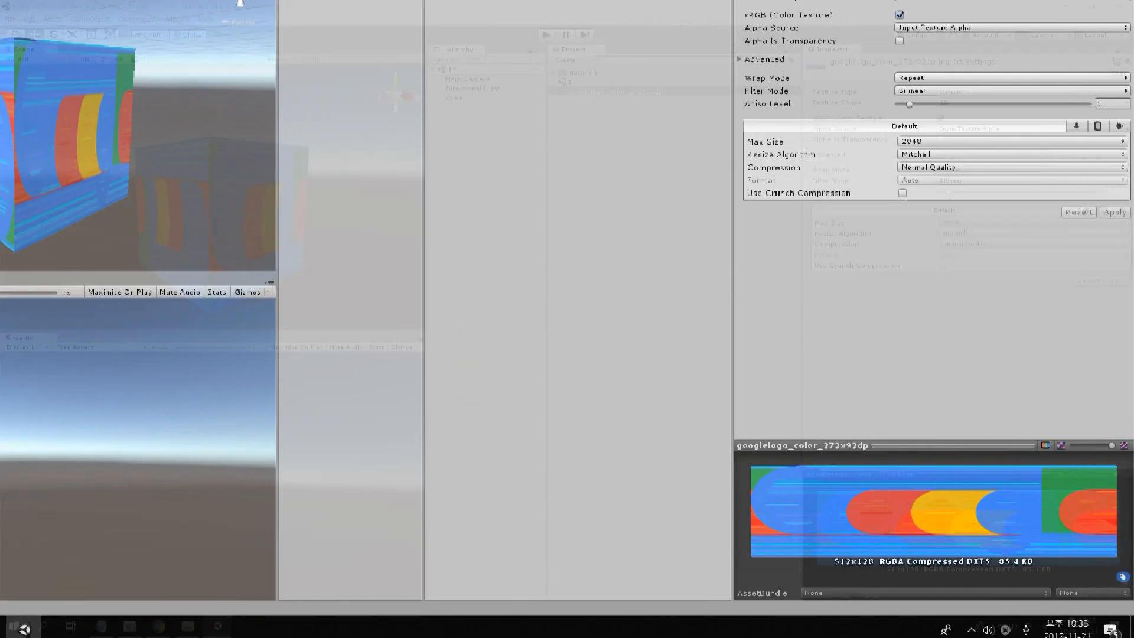
{"action": "mouse_move", "coordinate": [702, 564]}
{"action": "left_mouse_down"}
{"action": "mouse_move", "coordinate": [1122, 508]}
{"action": "mouse_move", "coordinate": [640, 286]}
{"action": "mouse_move", "coordinate": [741, 571]}
{"action": "left_mouse_up"}
{"action": "key", "text": "Escape"}
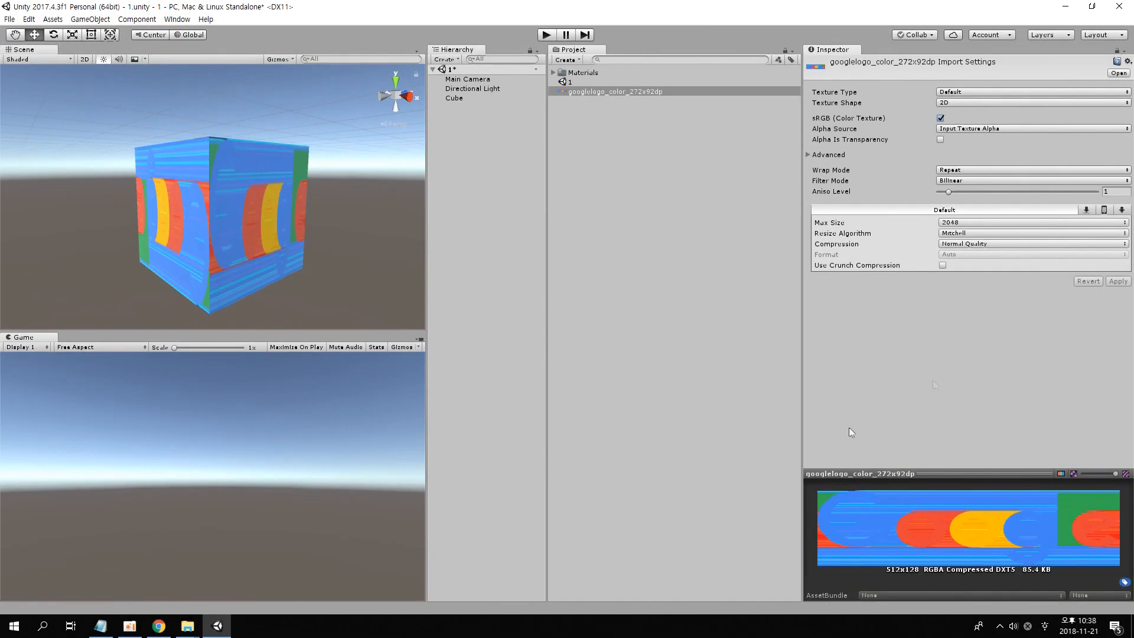
Switch to Chrome, search Google Images for 트와이스 in a new tab, and open the first image result.
{"action": "mouse_move", "coordinate": [158, 626]}
{"action": "left_click", "coordinate": [220, 559]}
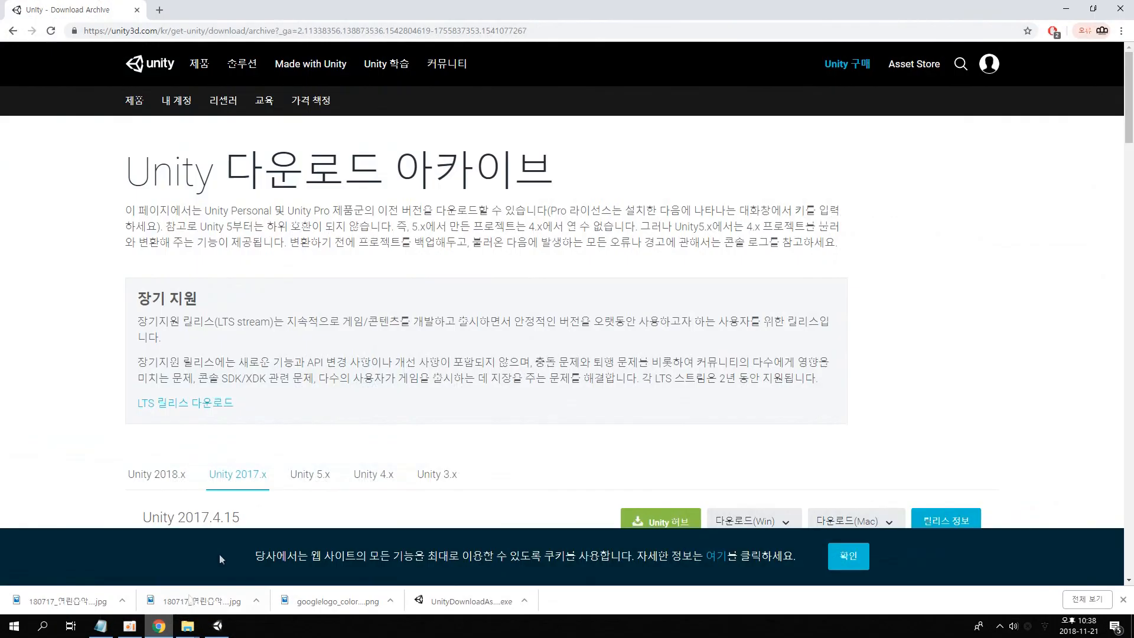
{"action": "left_click", "coordinate": [157, 10]}
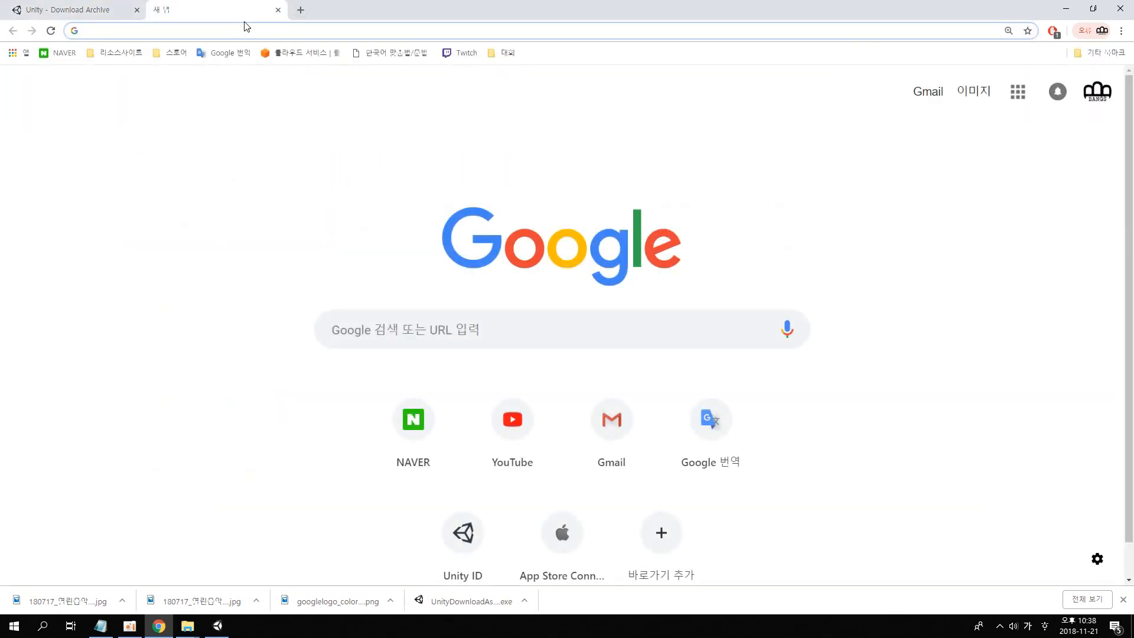
{"action": "type", "text": "트와이스"}
{"action": "key", "text": "Return"}
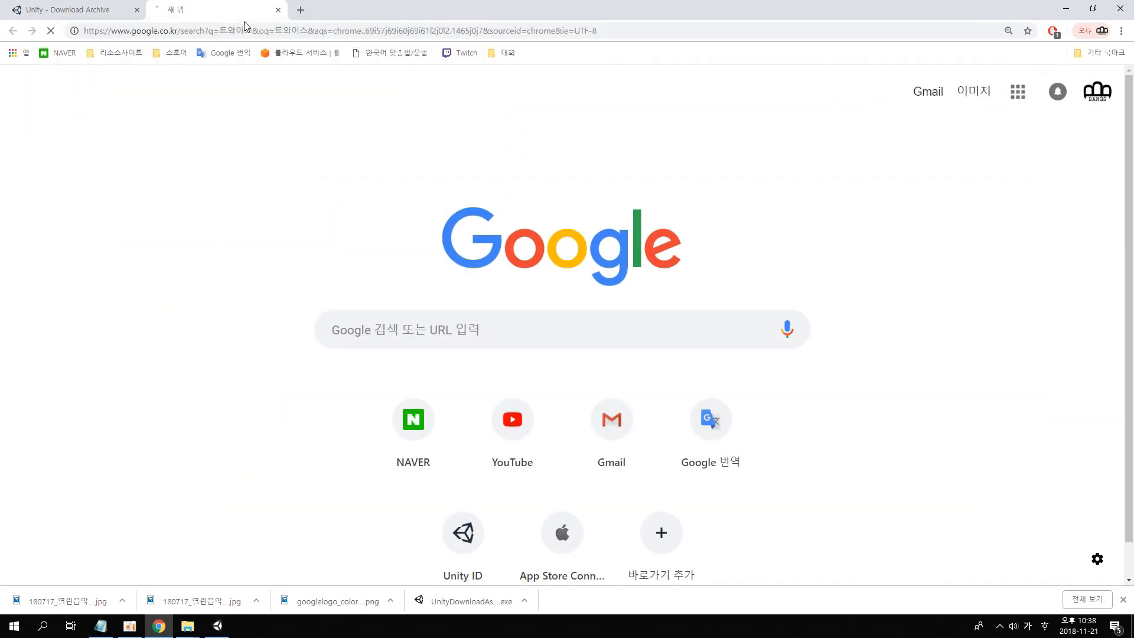
{"action": "left_click", "coordinate": [231, 143]}
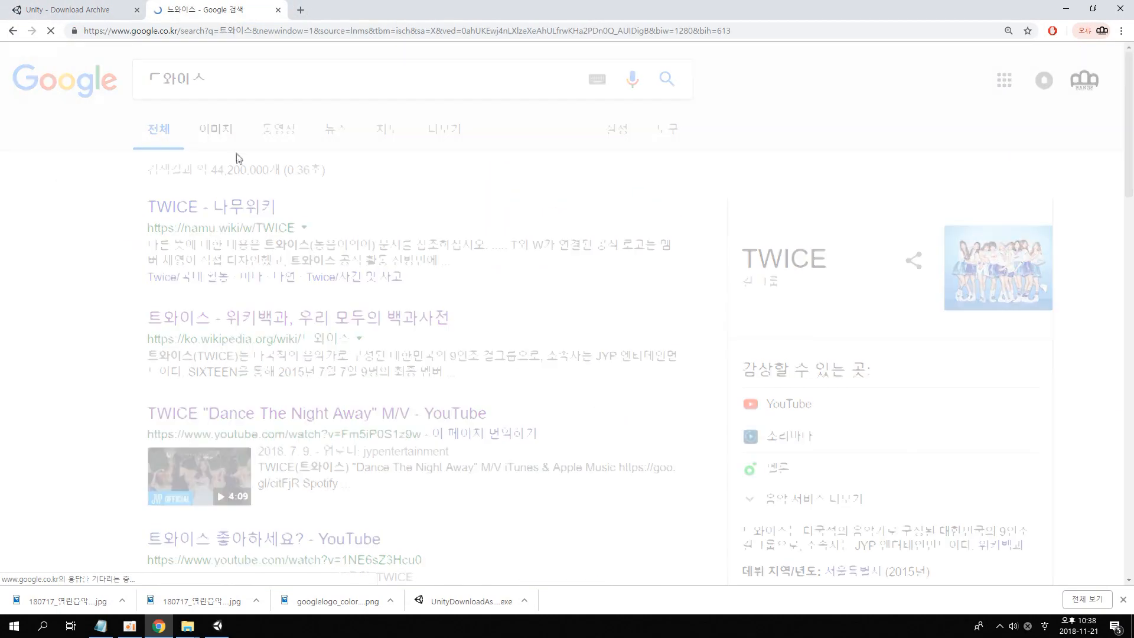
{"action": "left_click", "coordinate": [168, 291]}
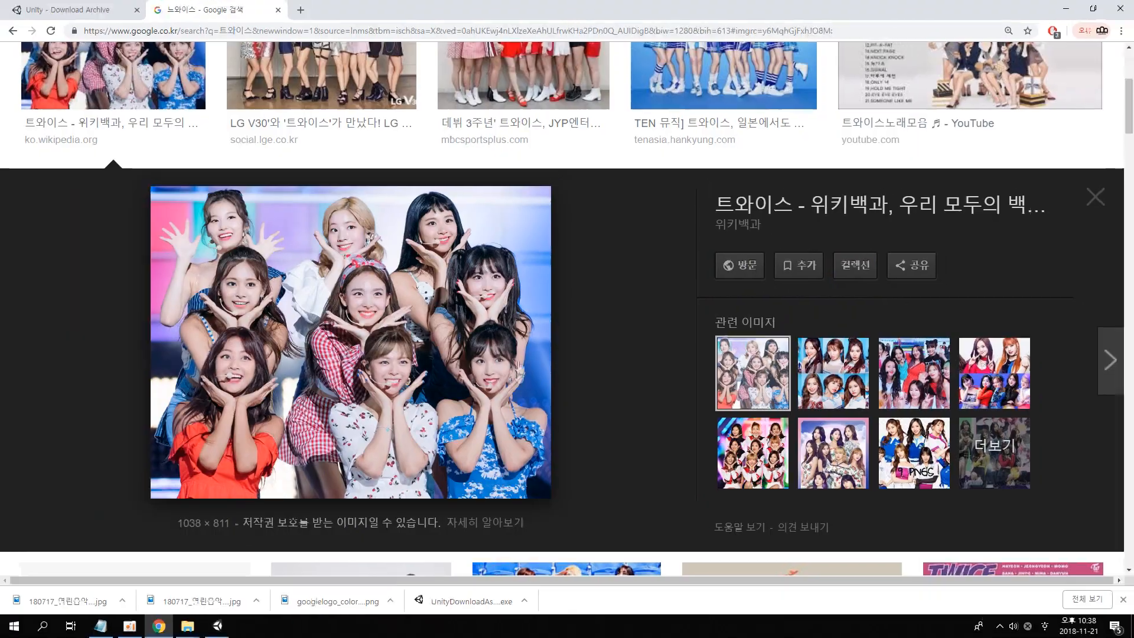
Save the enlarged group photo as 180717_열린음악회_트와이스_02.jpg on the desktop and minimize the browser.
{"action": "right_click", "coordinate": [404, 313]}
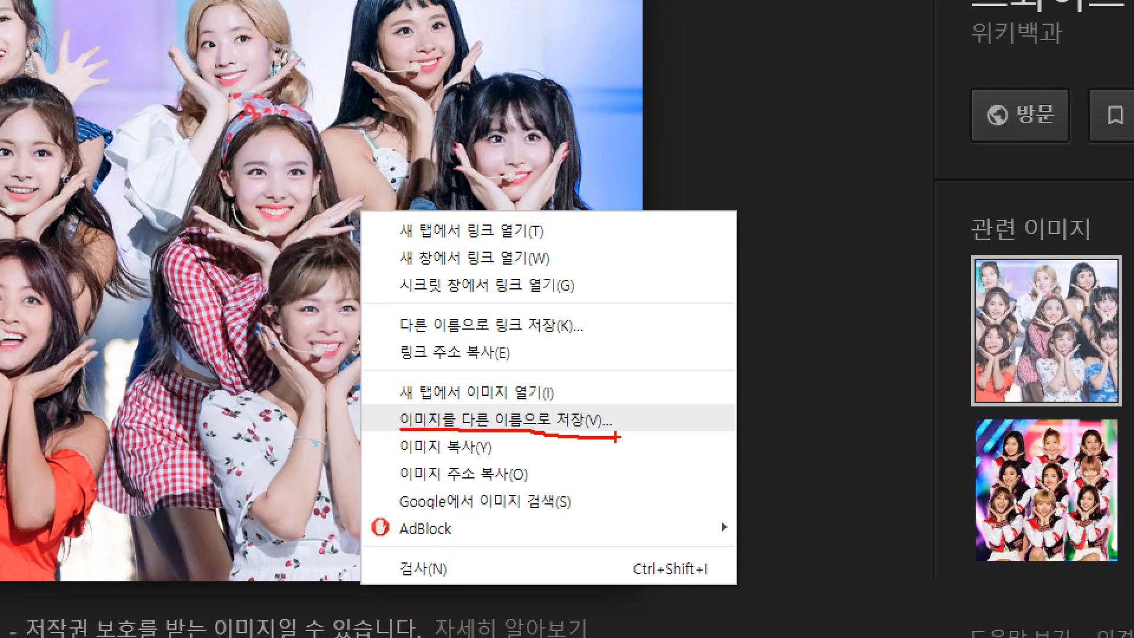
{"action": "key", "text": "Escape"}
{"action": "right_click", "coordinate": [422, 277]}
{"action": "left_click", "coordinate": [536, 453]}
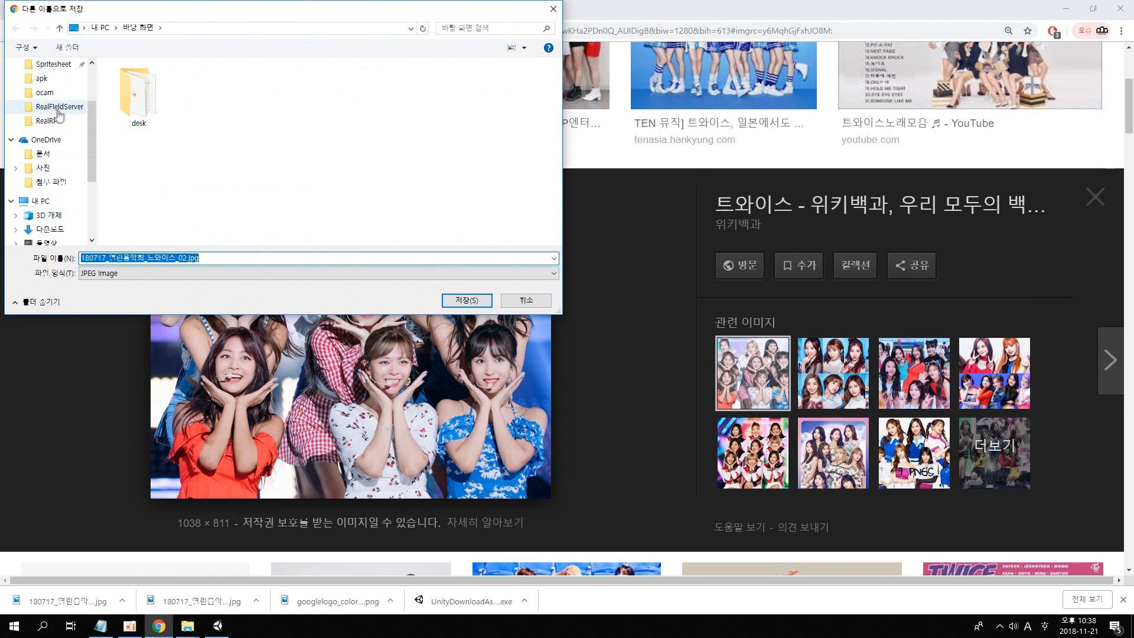
{"action": "left_click", "coordinate": [467, 300]}
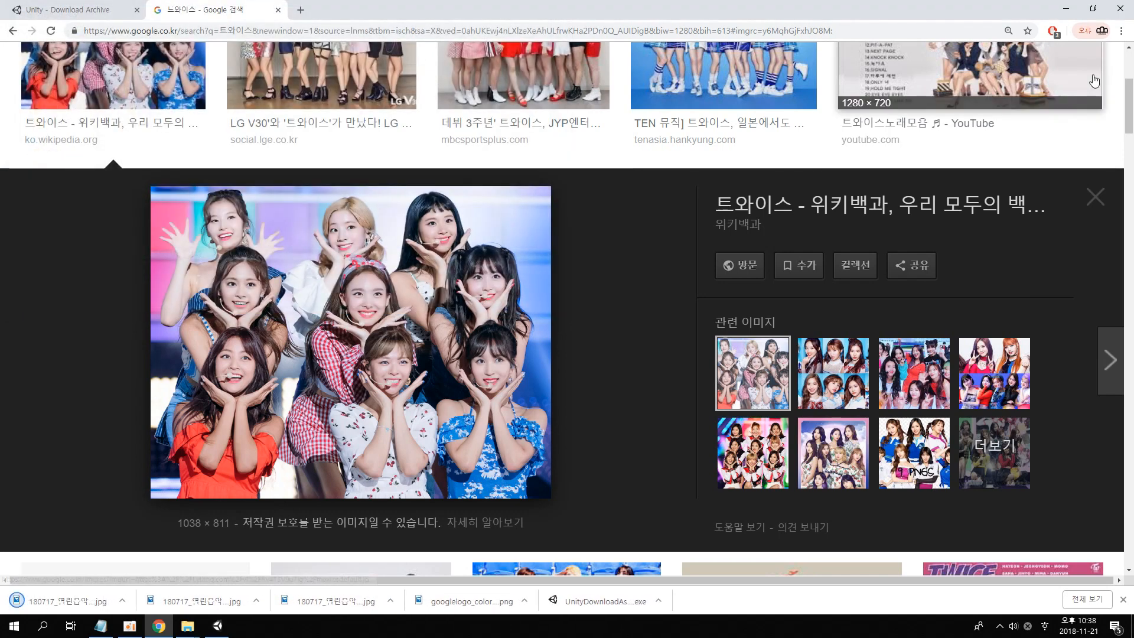
{"action": "left_click", "coordinate": [1066, 8]}
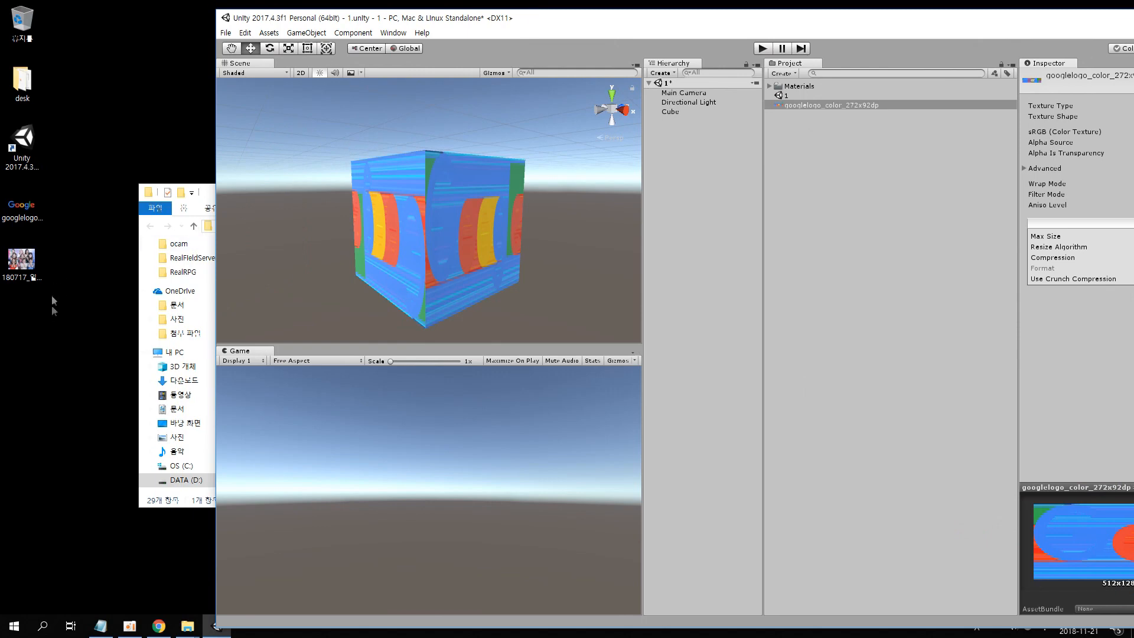
Import 180717_열린음악회_트와이스_02.jpg from the desktop into the project, maximize Unity, and apply the image to the Cube.
{"action": "left_click_drag", "start_coordinate": [22, 262], "coordinate": [848, 222]}
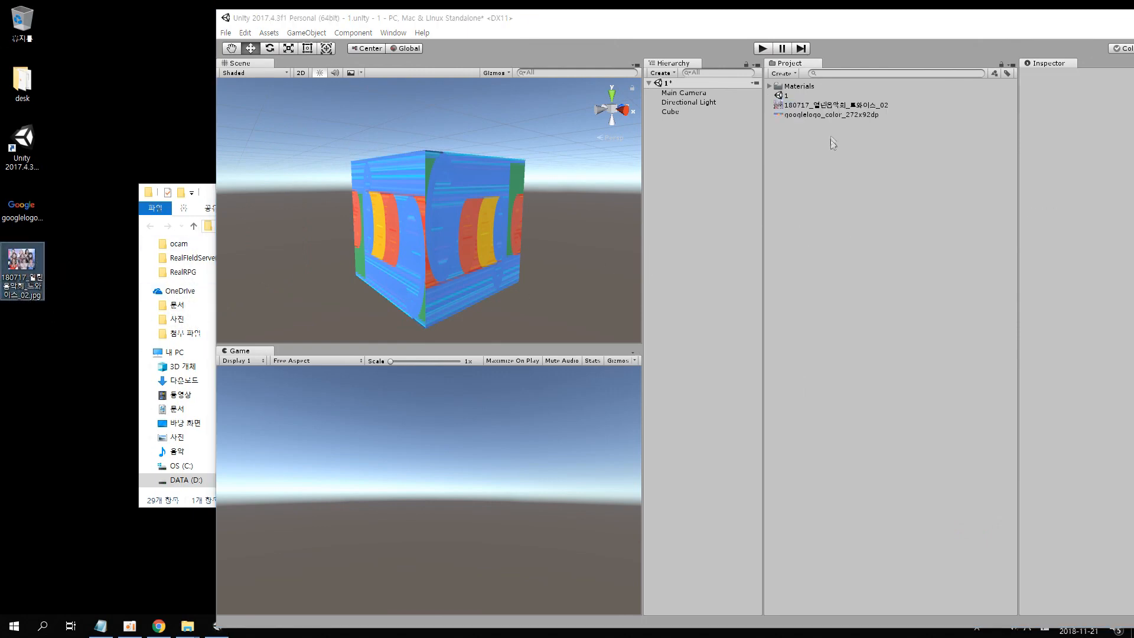
{"action": "double_click", "coordinate": [810, 27]}
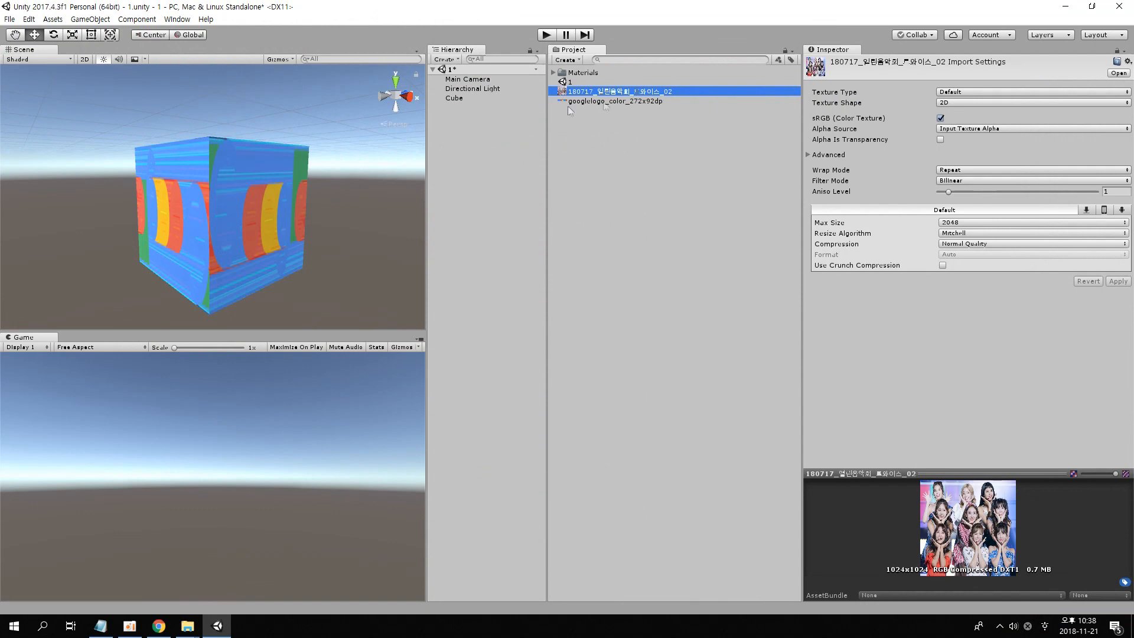
{"action": "left_click_drag", "start_coordinate": [611, 95], "coordinate": [178, 248]}
Widen the Scene view and examine the photo texture on the Cube from several sides and the imported assets.
{"action": "scroll", "coordinate": [195, 236], "scroll_direction": "up", "scroll_amount": 3}
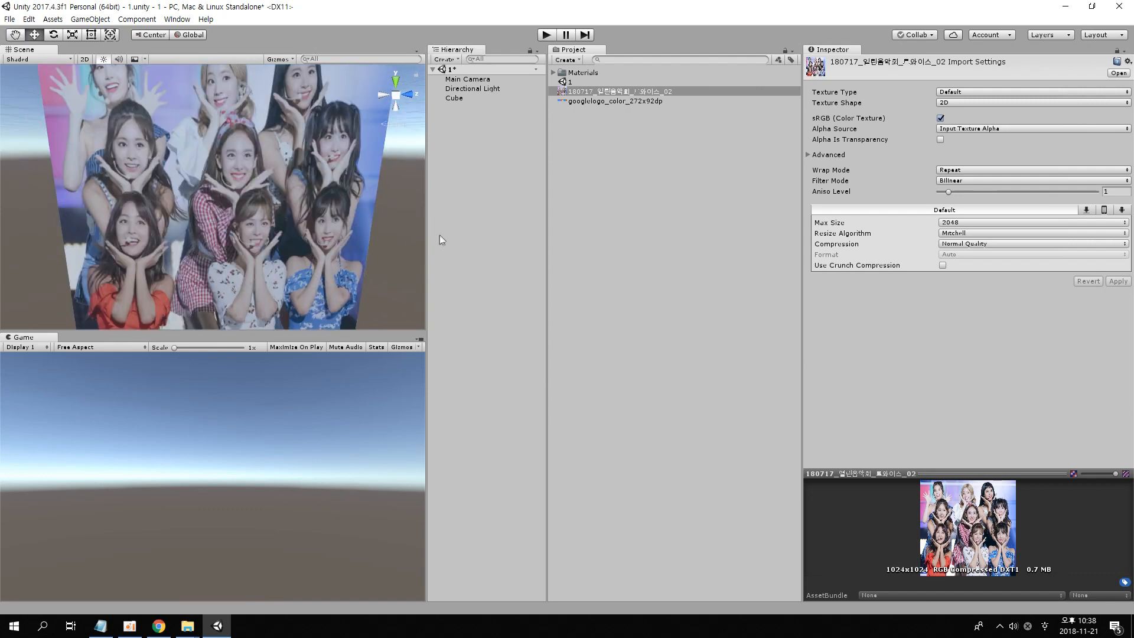
{"action": "left_click_drag", "start_coordinate": [429, 241], "coordinate": [590, 266]}
{"action": "scroll", "coordinate": [331, 254], "scroll_direction": "down", "scroll_amount": 5}
{"action": "left_click_drag", "start_coordinate": [331, 254], "coordinate": [483, 231], "text": "alt"}
{"action": "right_click_drag", "start_coordinate": [173, 225], "coordinate": [366, 236]}
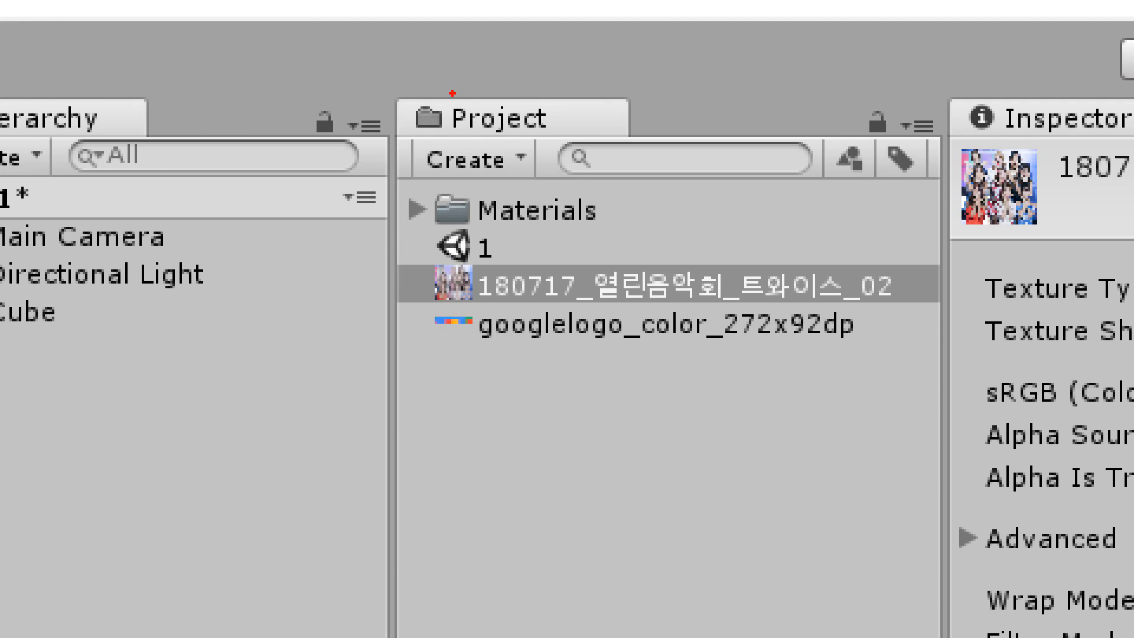
{"action": "mouse_move", "coordinate": [437, 99]}
{"action": "left_mouse_down"}
{"action": "mouse_move", "coordinate": [401, 236]}
{"action": "mouse_move", "coordinate": [458, 380]}
{"action": "left_mouse_up"}
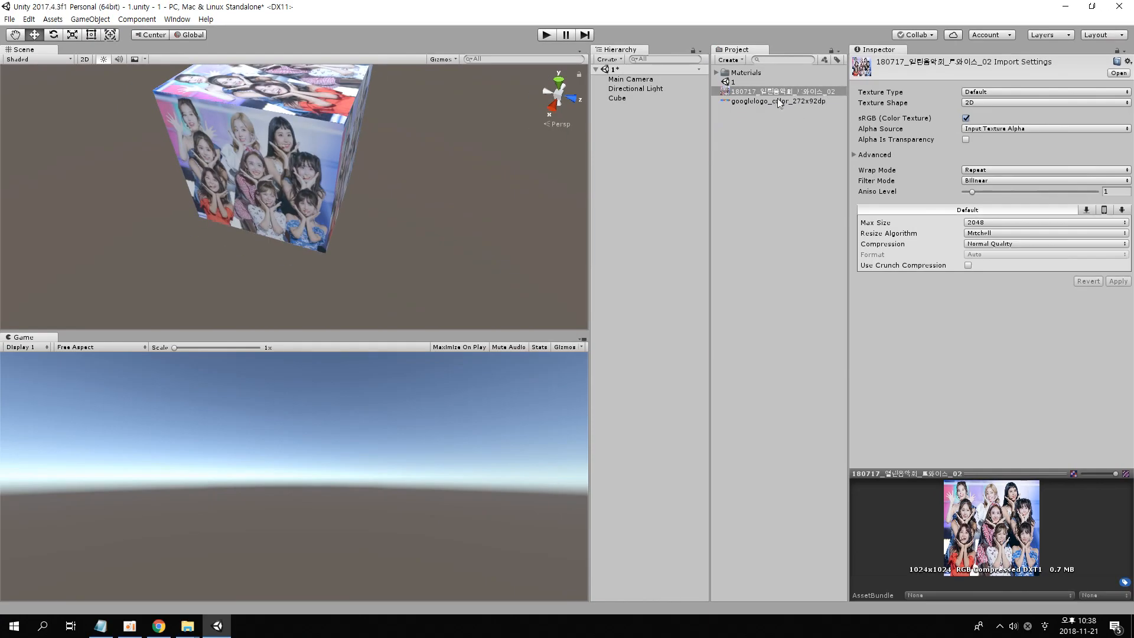
Show the 180717_열린음악회_트와이스_02 asset in File Explorer and enlarge the Assets folder's file icons to examine its contents.
{"action": "right_click", "coordinate": [610, 295]}
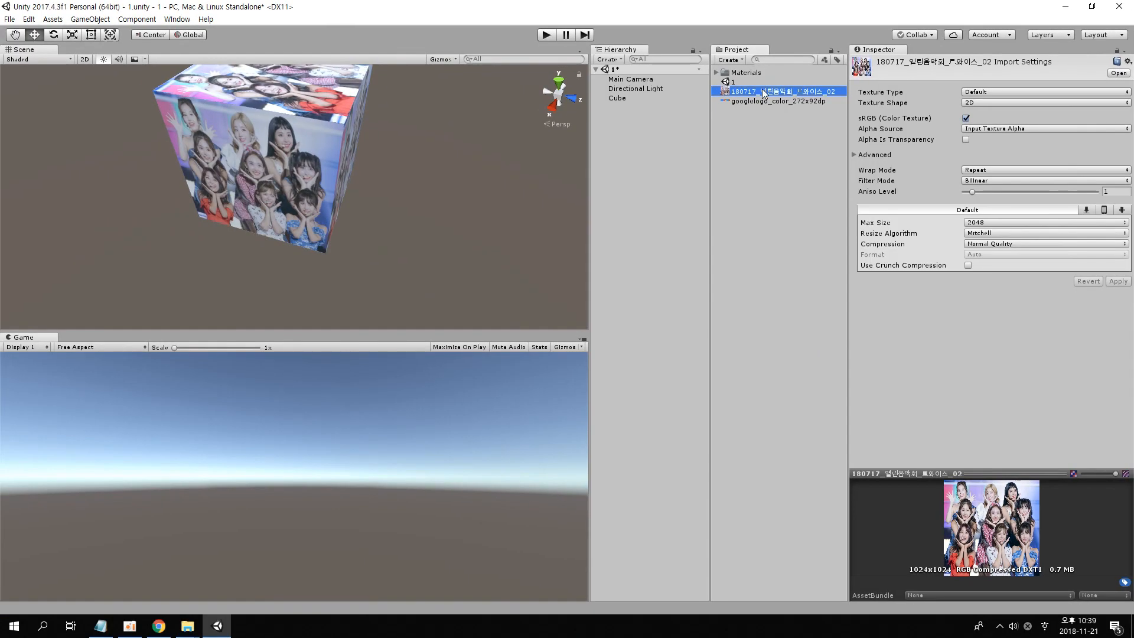
{"action": "right_click", "coordinate": [762, 91]}
{"action": "left_click", "coordinate": [813, 113]}
{"action": "left_click_drag", "start_coordinate": [538, 203], "coordinate": [560, 199]}
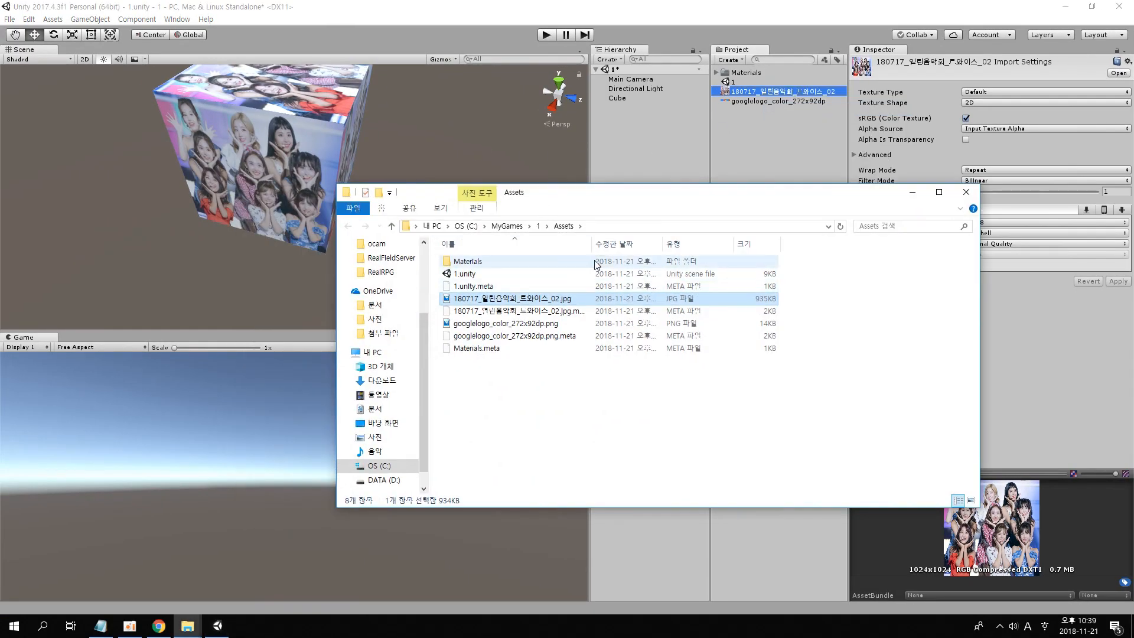
{"action": "scroll", "coordinate": [589, 307], "scroll_direction": "up", "scroll_amount": 3, "text": "ctrl"}
{"action": "scroll", "coordinate": [587, 310], "scroll_direction": "up", "scroll_amount": 2, "text": "ctrl"}
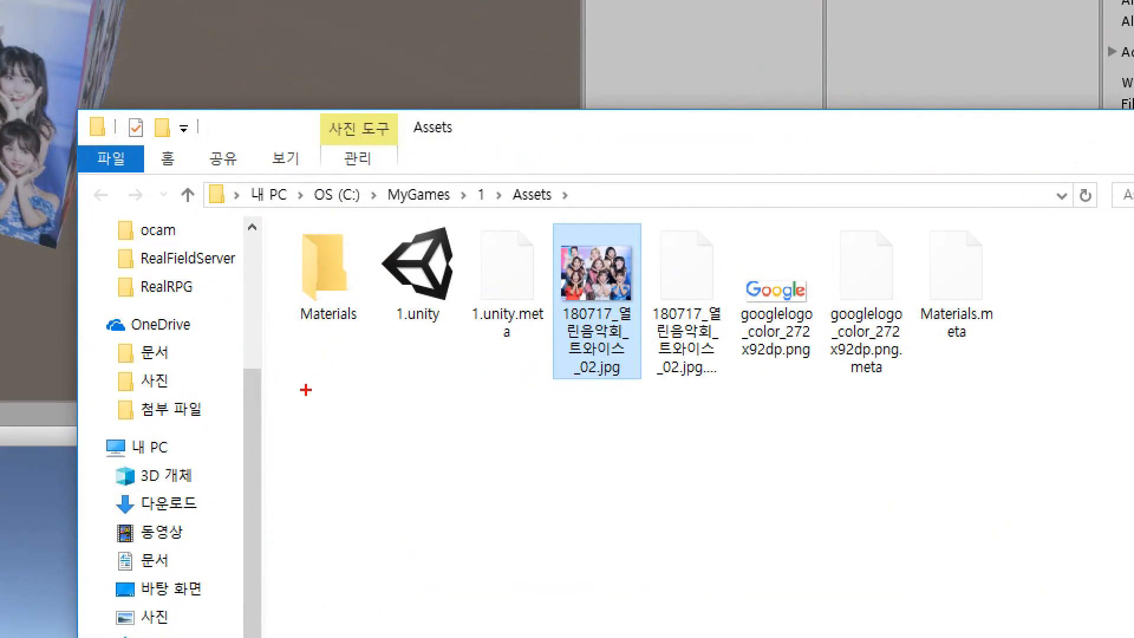
{"action": "mouse_move", "coordinate": [306, 390]}
{"action": "left_mouse_down"}
{"action": "mouse_move", "coordinate": [872, 423]}
{"action": "mouse_move", "coordinate": [1007, 399]}
{"action": "left_mouse_up"}
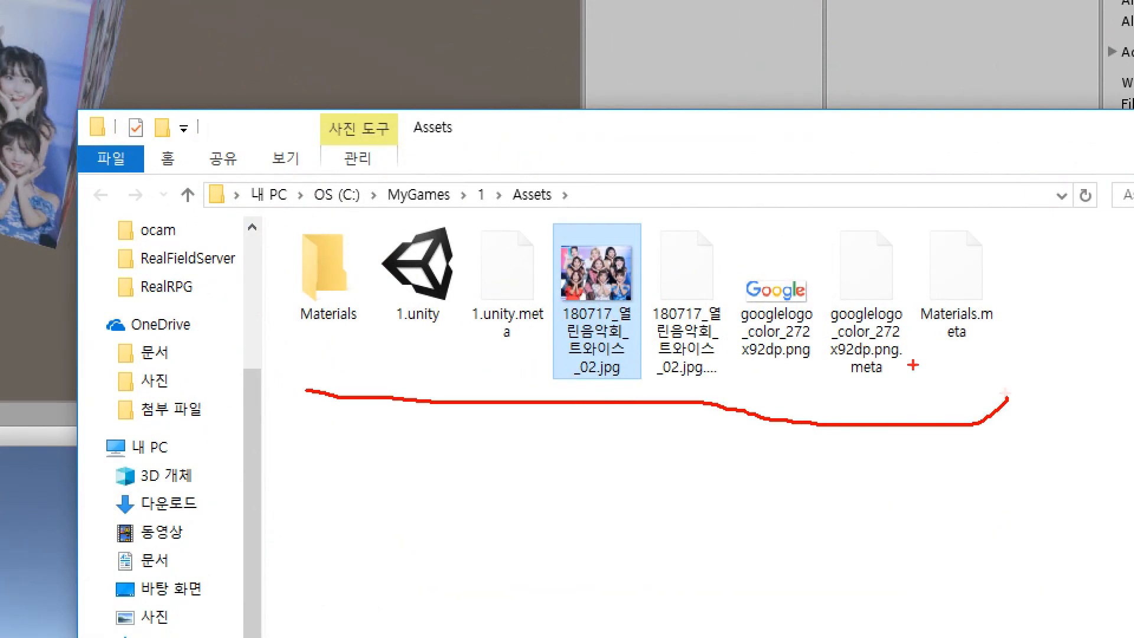
{"action": "left_click_drag", "start_coordinate": [402, 210], "coordinate": [572, 225]}
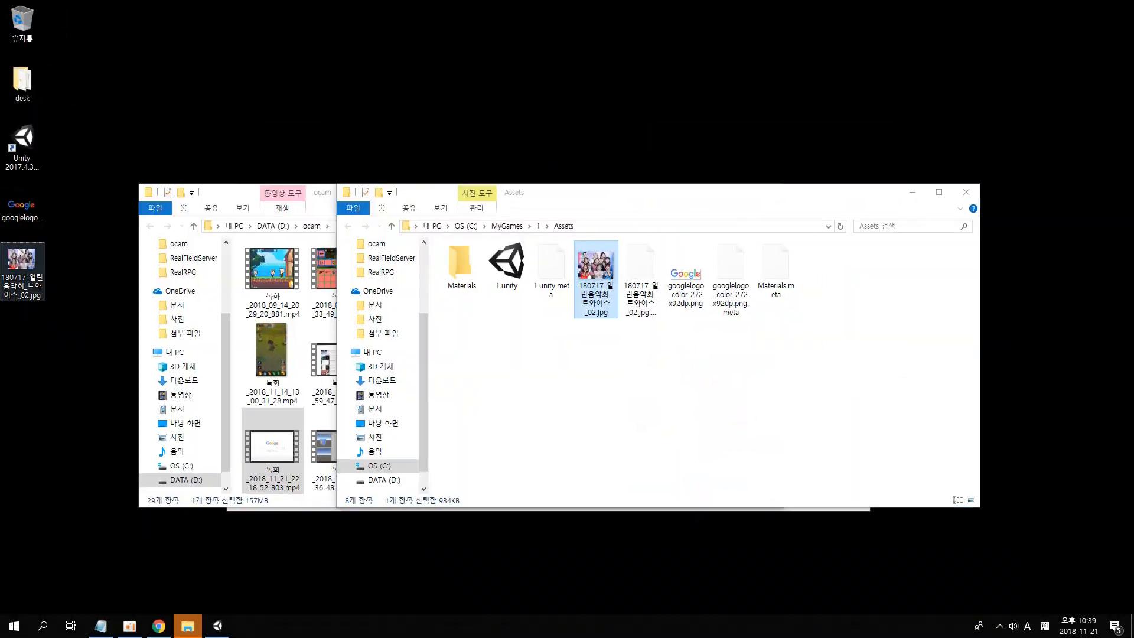
Delete 180717_열린음악회_트와이스_02.jpg from the project's Assets folder in File Explorer, with Unity minimized.
{"action": "left_click", "coordinate": [75, 302]}
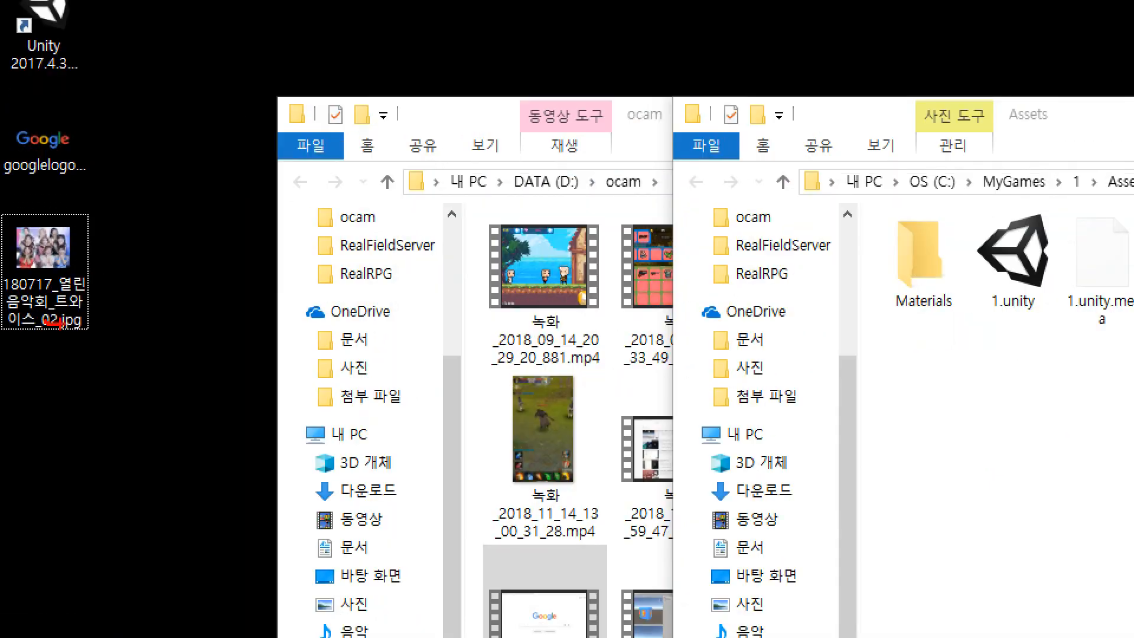
{"action": "left_click_drag", "start_coordinate": [56, 321], "coordinate": [1004, 414]}
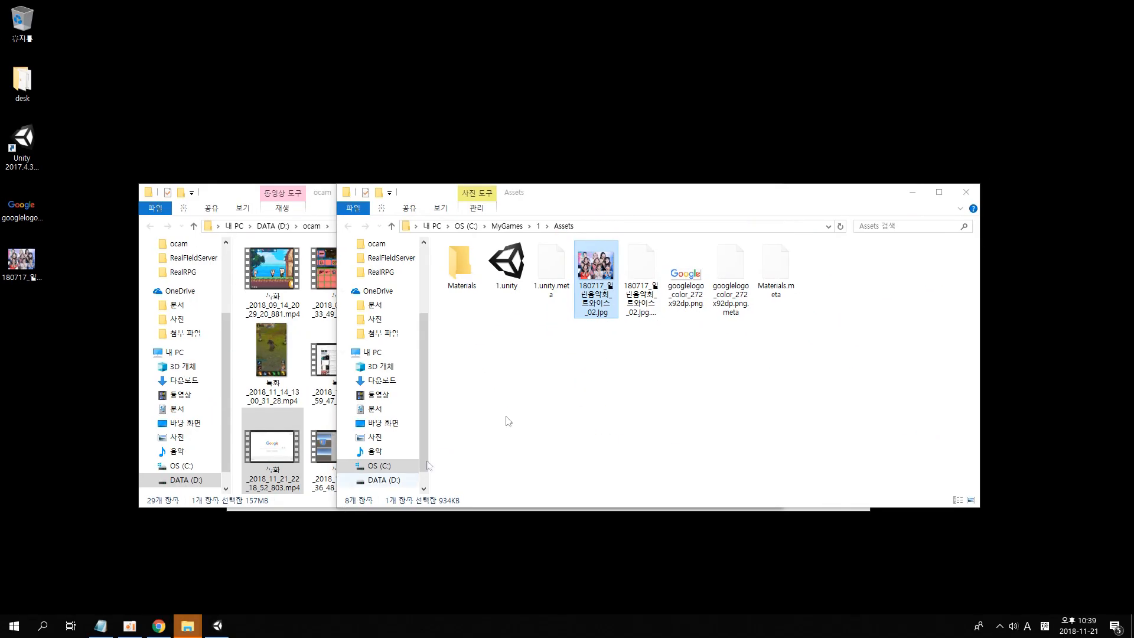
{"action": "left_click", "coordinate": [222, 627]}
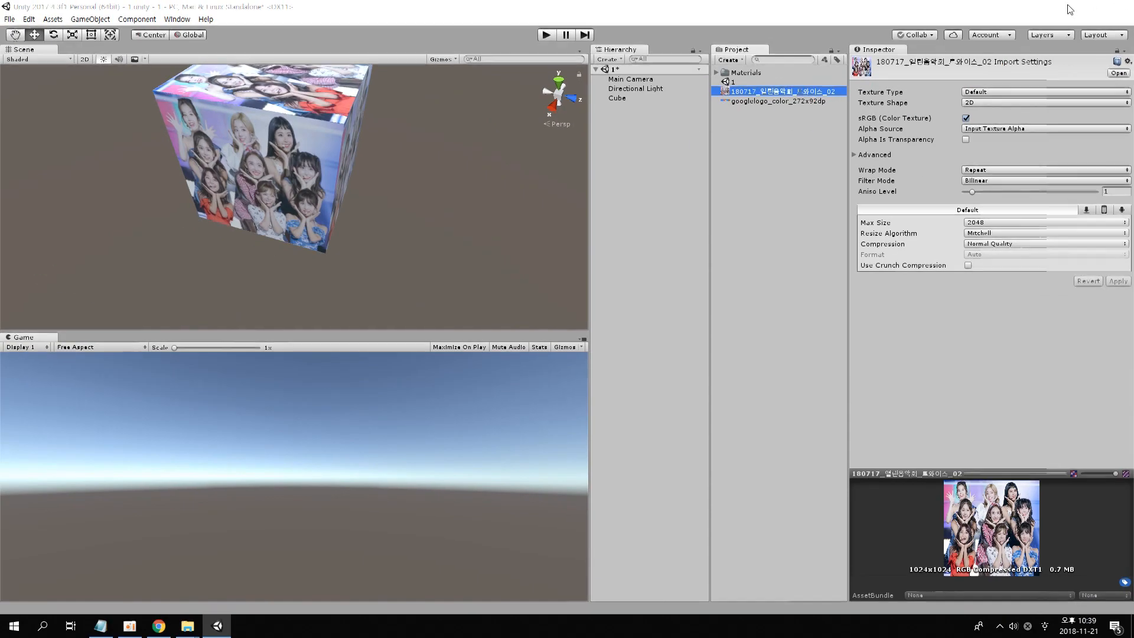
{"action": "left_click", "coordinate": [1065, 6]}
{"action": "key", "text": "Delete"}
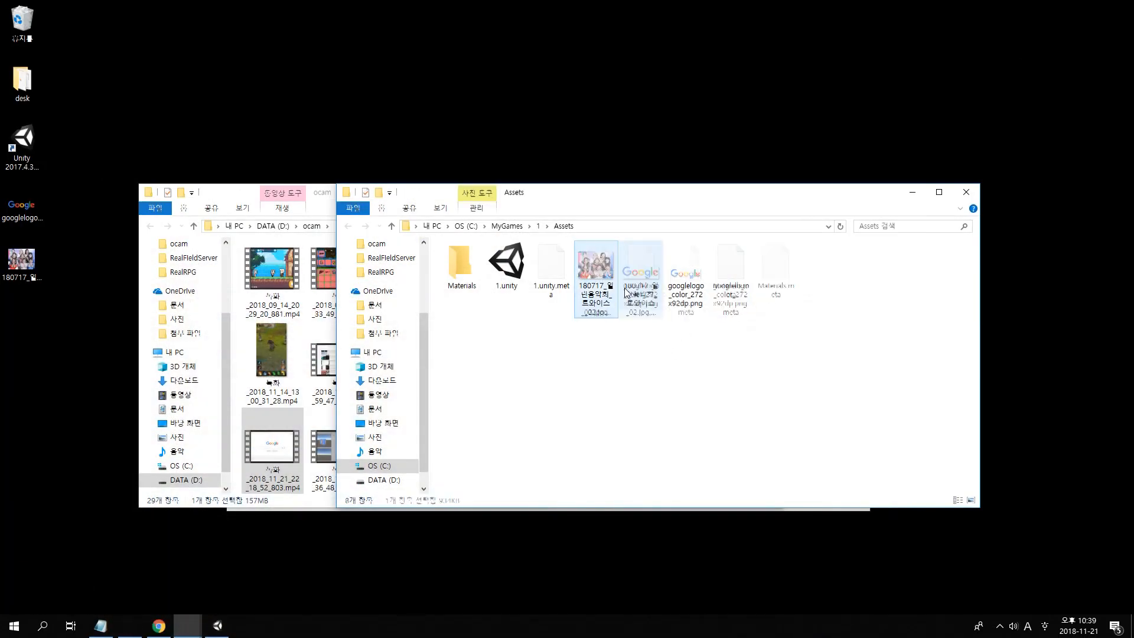
Switch to Unity in a smaller window and import 180717_열린음악회_트와이스_02.jpg from the desktop into the project again.
{"action": "left_click", "coordinate": [224, 635]}
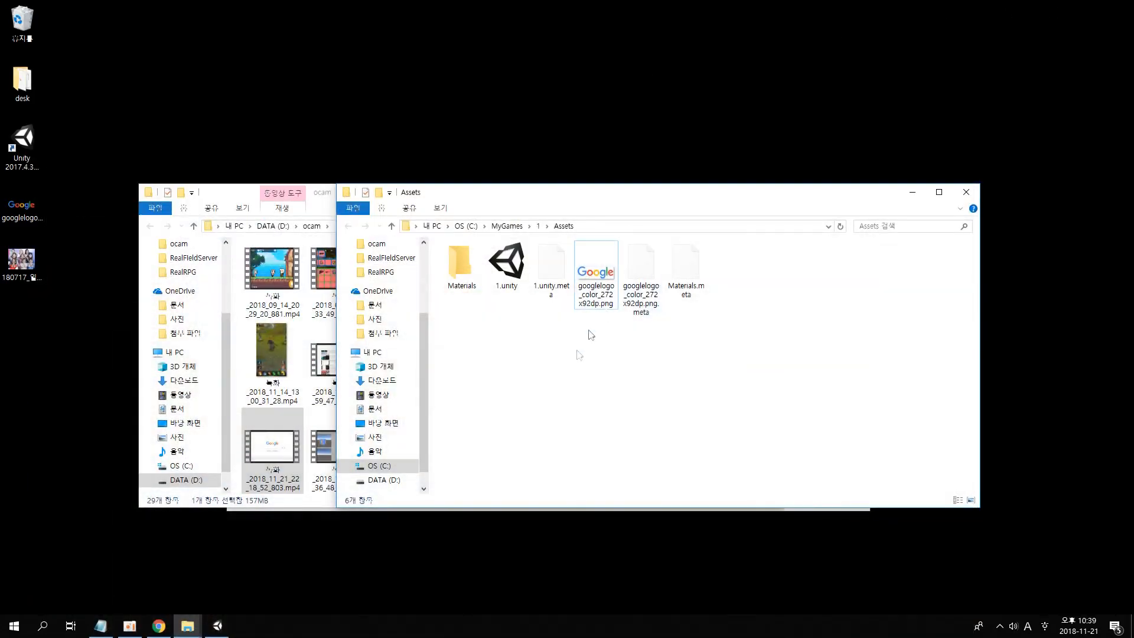
{"action": "left_click", "coordinate": [218, 625]}
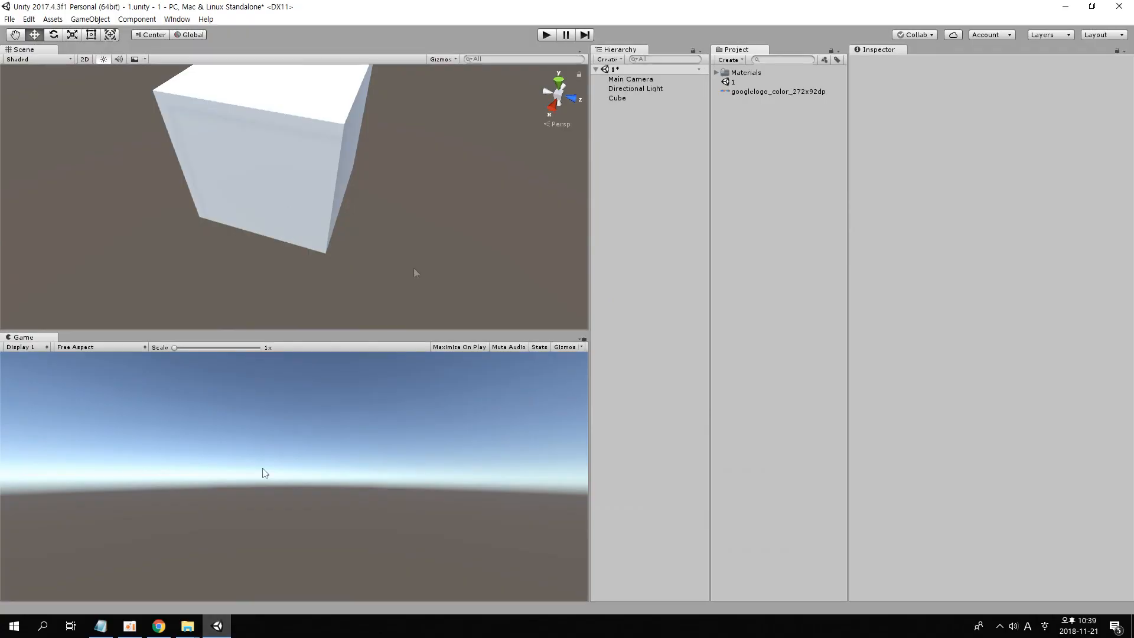
{"action": "double_click", "coordinate": [679, 6]}
{"action": "left_click_drag", "start_coordinate": [22, 261], "coordinate": [657, 266]}
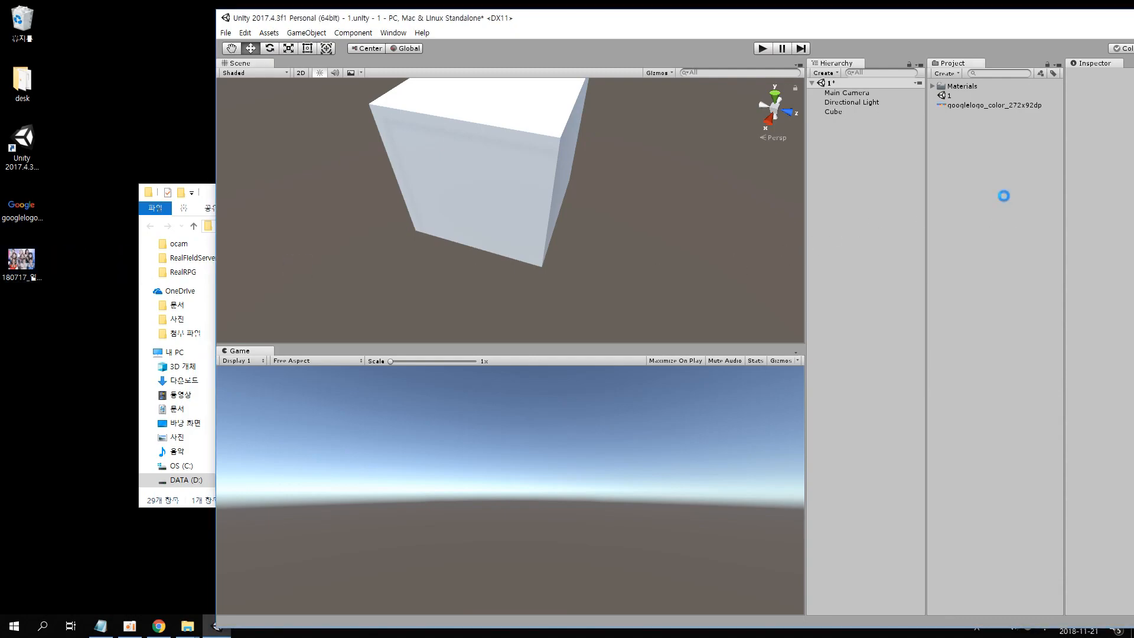
{"action": "left_click", "coordinate": [985, 106]}
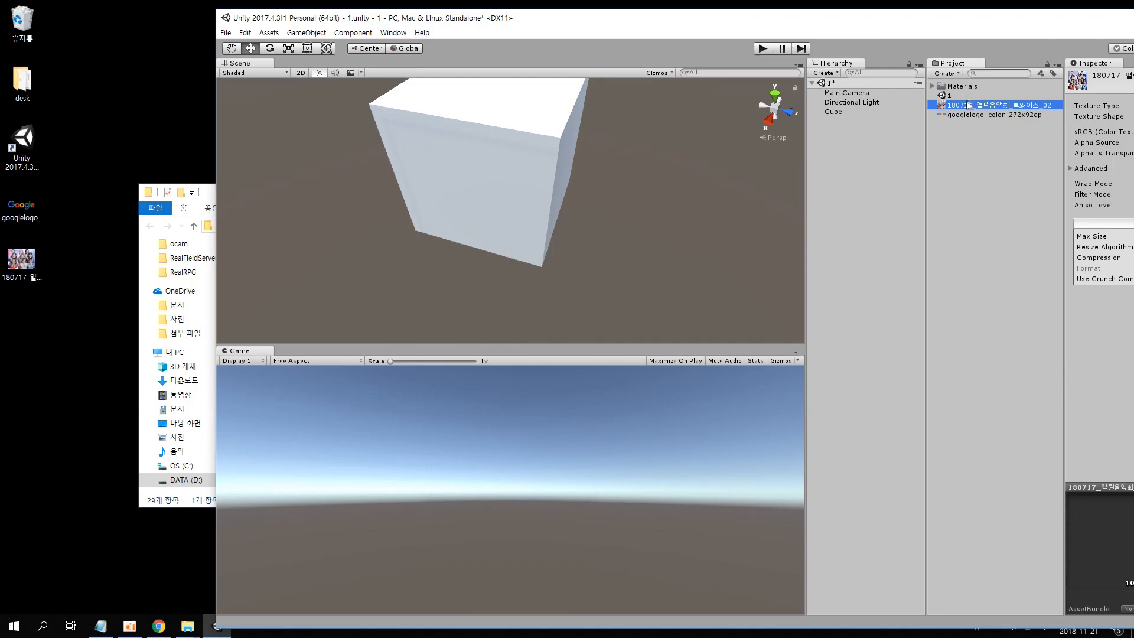
Look at the commands available for the imported photo asset, including Delete, and leave without choosing one.
{"action": "right_click", "coordinate": [666, 254]}
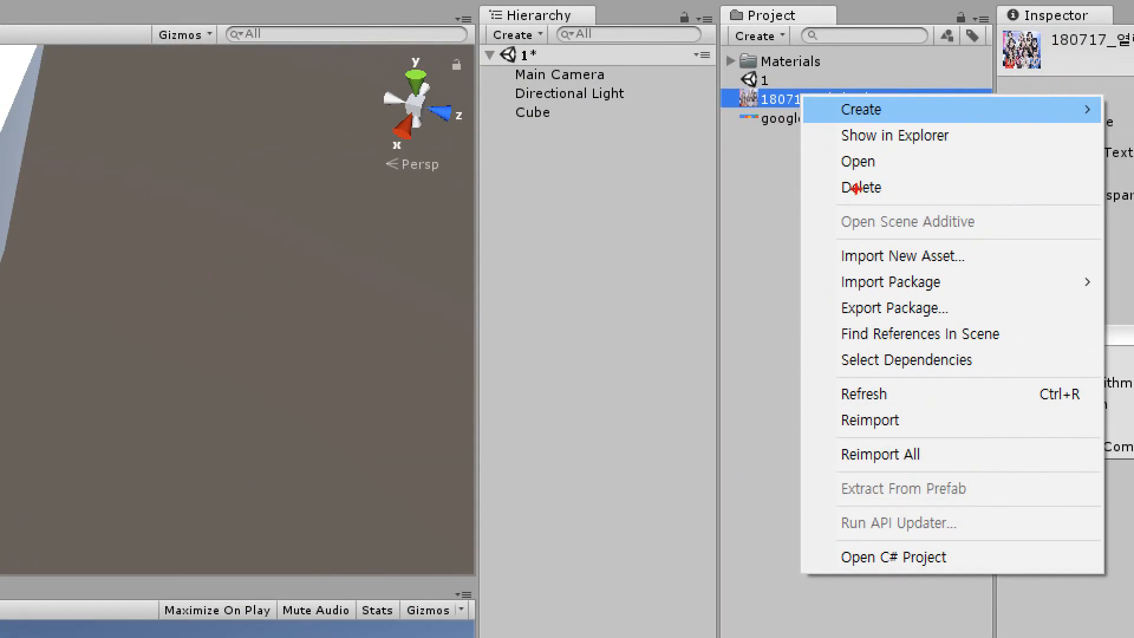
{"action": "mouse_move", "coordinate": [726, 63]}
{"action": "left_mouse_down"}
{"action": "mouse_move", "coordinate": [1090, 188]}
{"action": "mouse_move", "coordinate": [752, 67]}
{"action": "left_mouse_up"}
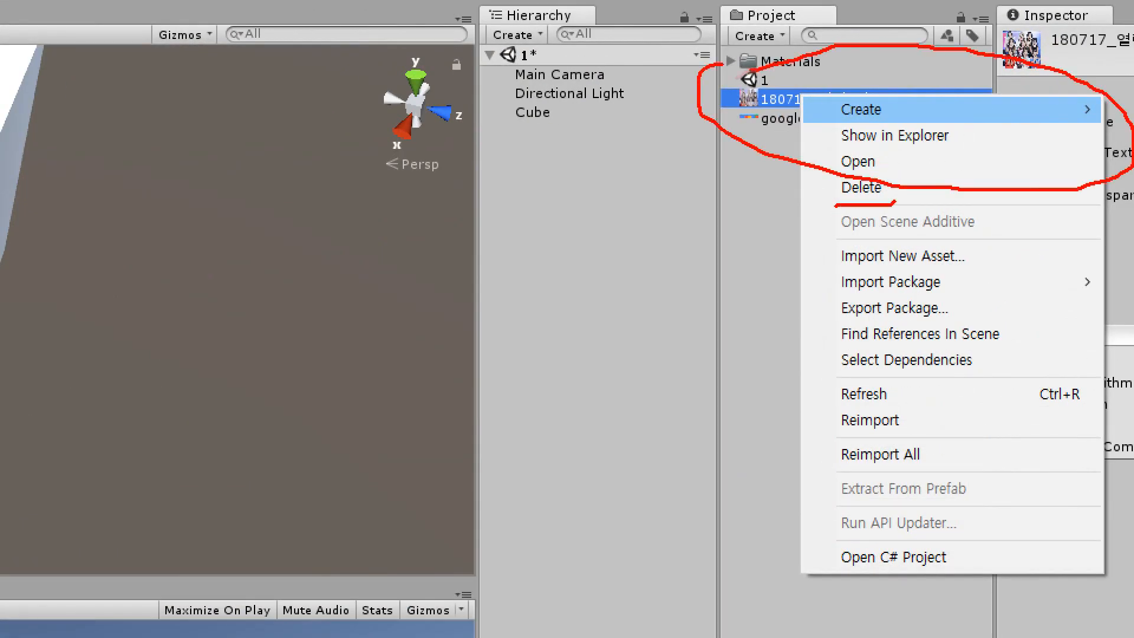
{"action": "key", "text": "Escape"}
Maximize Unity and apply the 180717_열린음악회_트와이스_02 image to the Cube.
{"action": "double_click", "coordinate": [905, 27]}
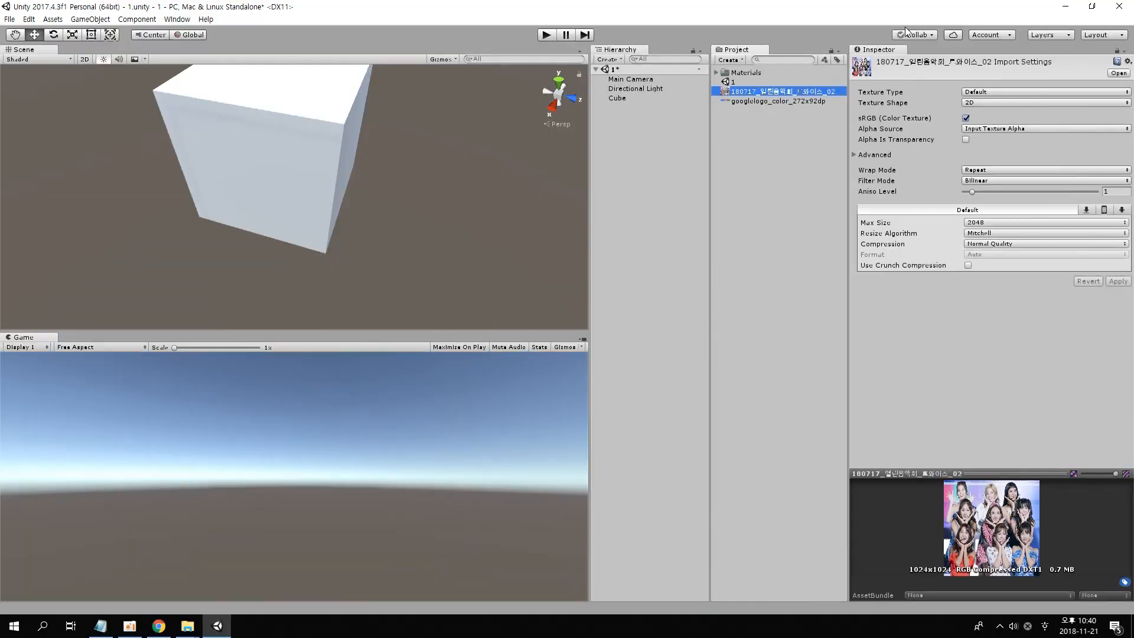
{"action": "left_click_drag", "start_coordinate": [770, 93], "coordinate": [413, 194]}
{"action": "left_click", "coordinate": [738, 142]}
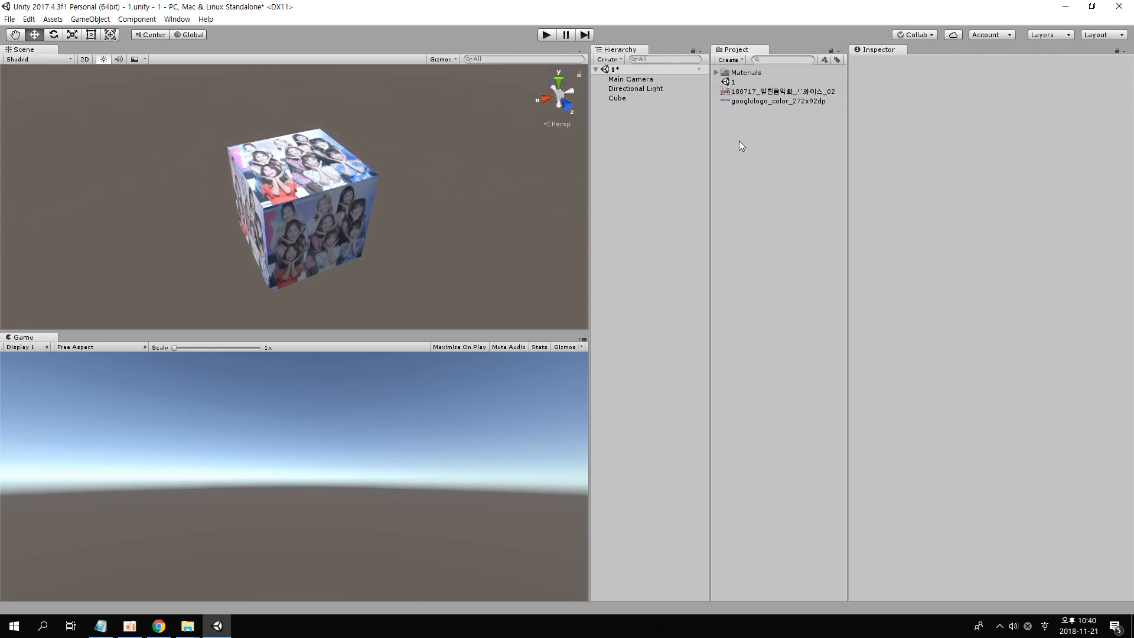
Create a C# script named main among the project's assets.
{"action": "right_click", "coordinate": [742, 126]}
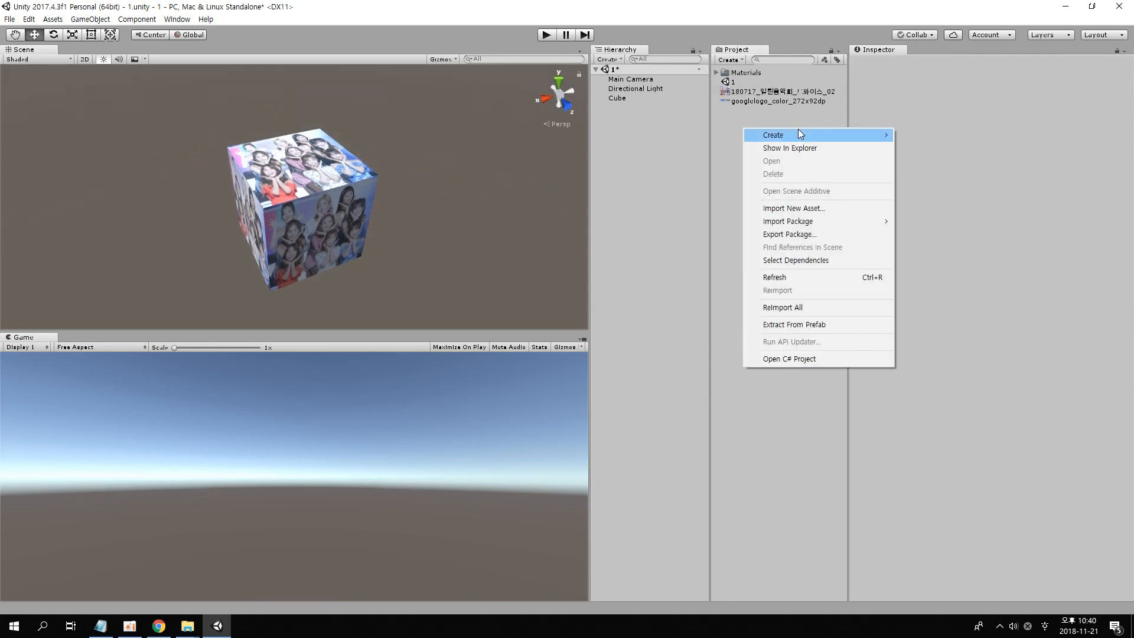
{"action": "mouse_move", "coordinate": [799, 131]}
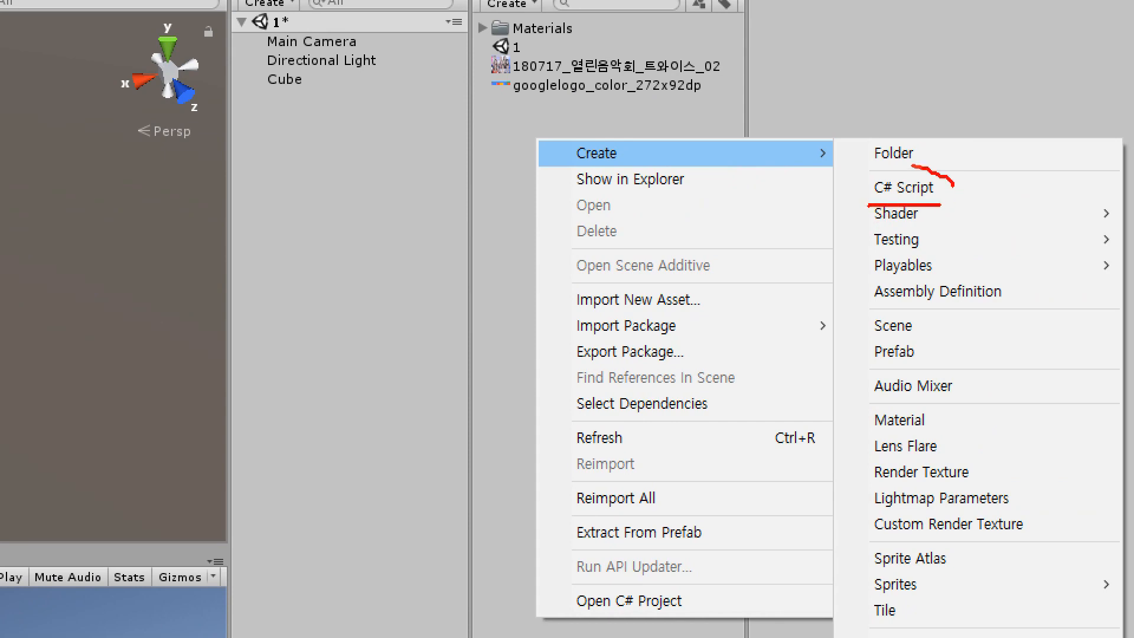
{"action": "key", "text": "Escape"}
{"action": "right_click", "coordinate": [539, 148]}
{"action": "mouse_move", "coordinate": [599, 153]}
{"action": "left_click", "coordinate": [938, 158]}
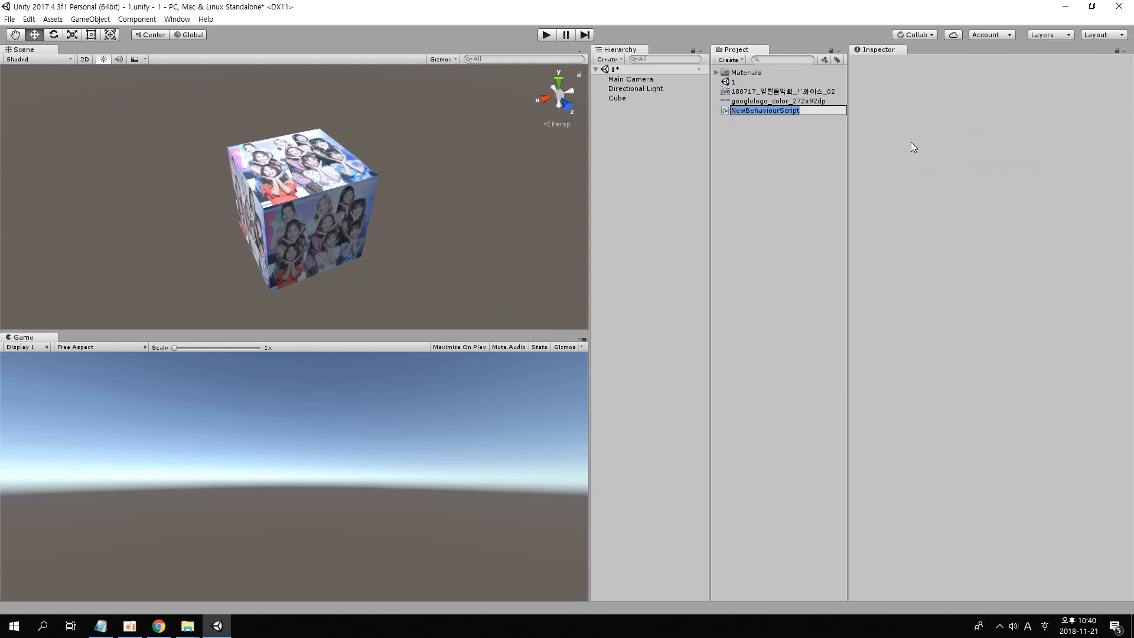
{"action": "type", "text": "main"}
{"action": "key", "text": "Return"}
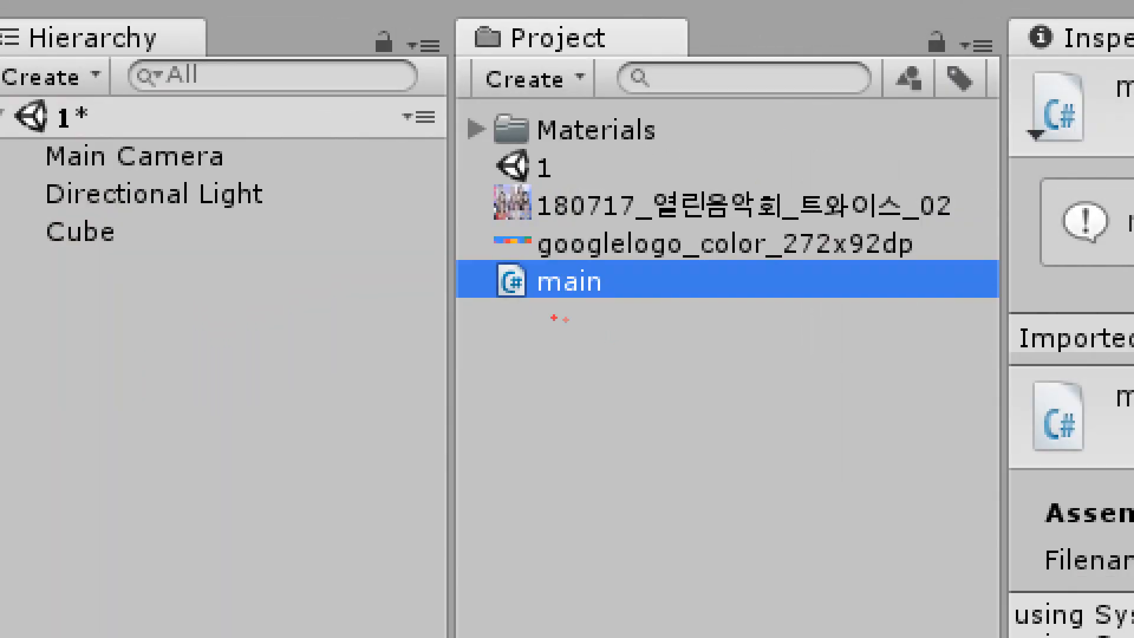
Open the main script in Visual Studio and examine its using lines, class declaration, Start and Update functions.
{"action": "mouse_move", "coordinate": [469, 303]}
{"action": "left_mouse_down"}
{"action": "mouse_move", "coordinate": [576, 327]}
{"action": "mouse_move", "coordinate": [661, 270]}
{"action": "left_mouse_up"}
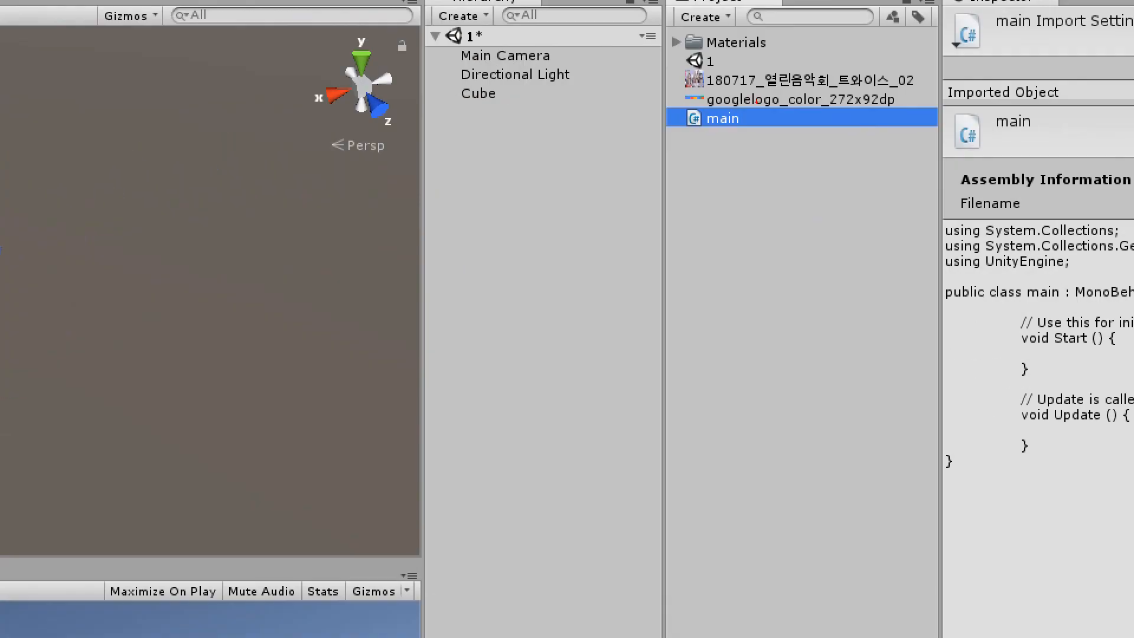
{"action": "left_click_drag", "start_coordinate": [704, 137], "coordinate": [808, 137]}
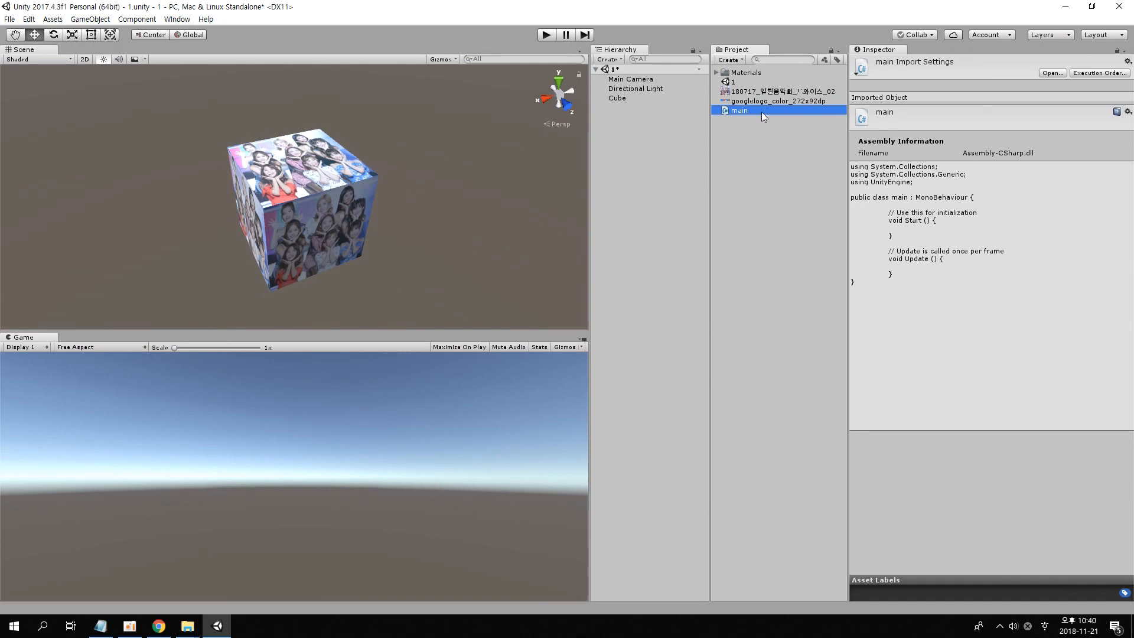
{"action": "double_click", "coordinate": [761, 112]}
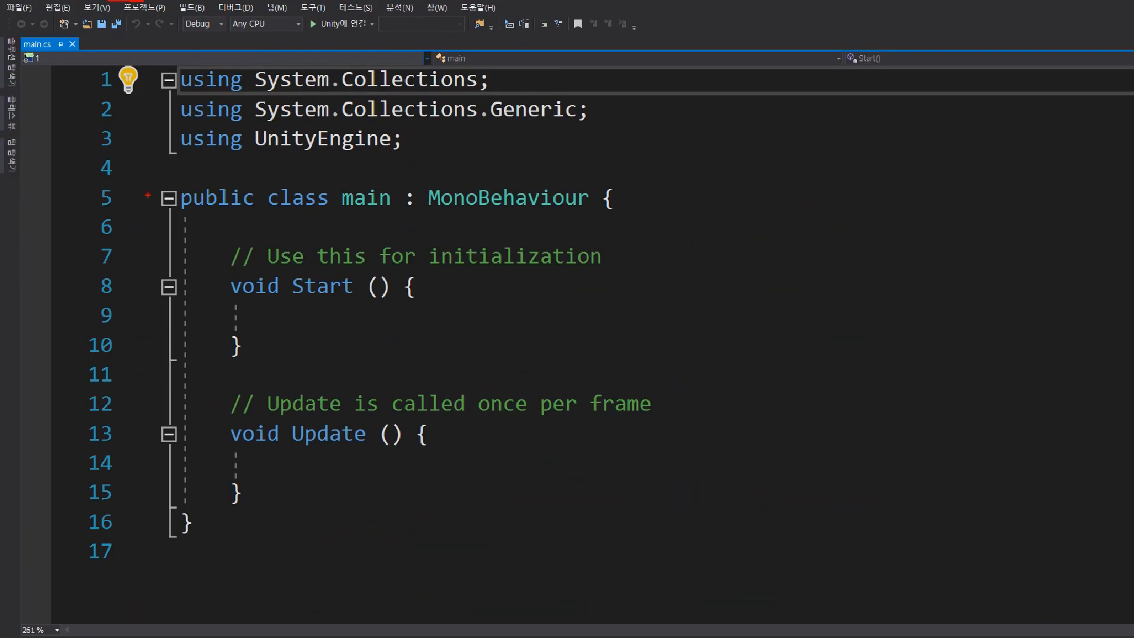
{"action": "left_click_drag", "start_coordinate": [168, 50], "coordinate": [87, 474]}
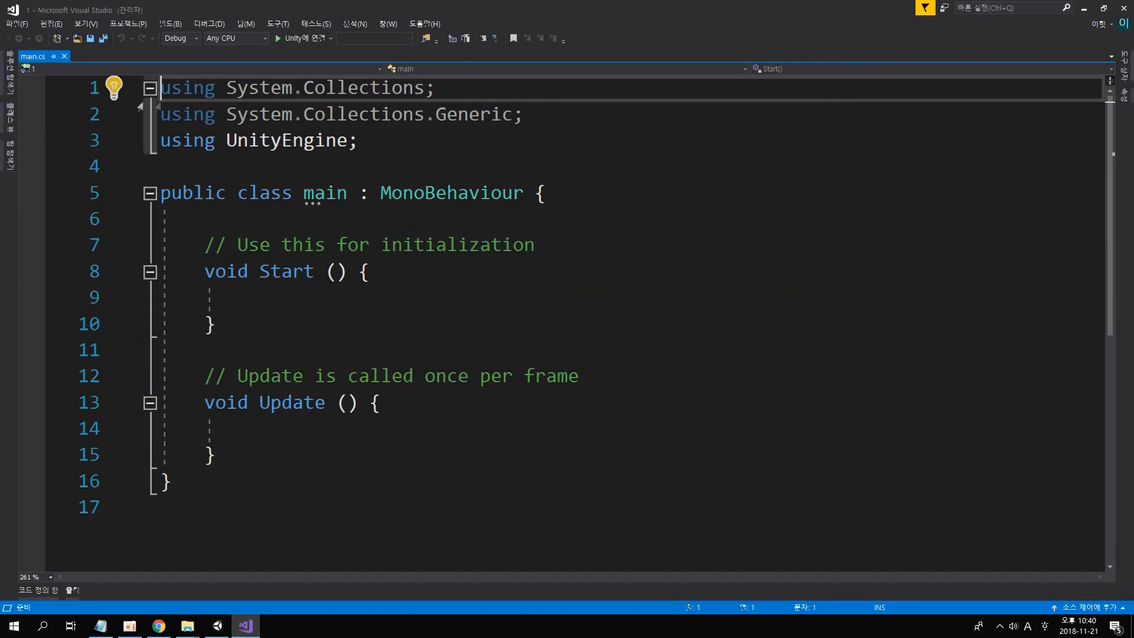
{"action": "scroll", "coordinate": [449, 261], "scroll_direction": "down", "scroll_amount": 1}
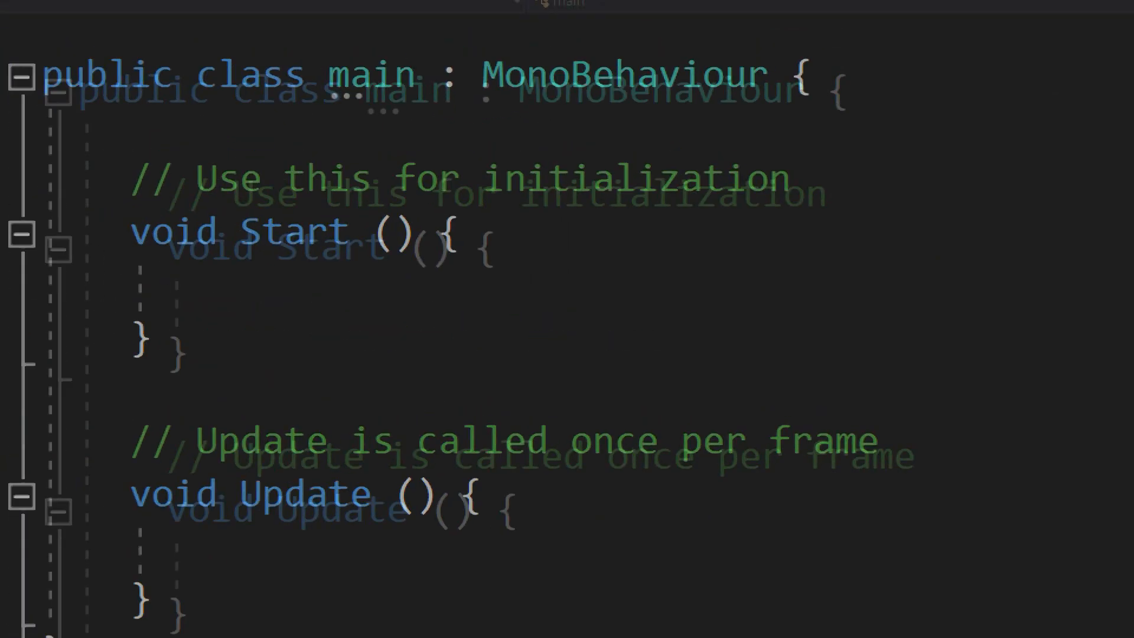
{"action": "left_click_drag", "start_coordinate": [208, 126], "coordinate": [430, 127]}
{"action": "left_click_drag", "start_coordinate": [245, 322], "coordinate": [482, 322]}
{"action": "left_click_drag", "start_coordinate": [345, 577], "coordinate": [582, 578]}
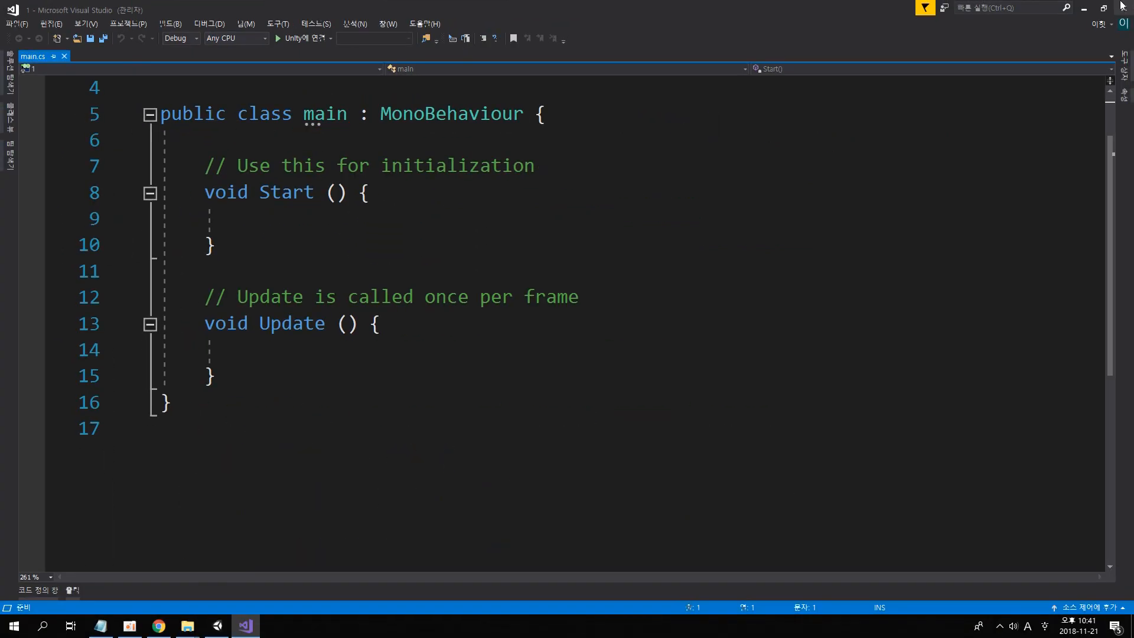
Return to Unity and rename the main script asset as eijnsa.
{"action": "key", "text": "alt+Tab"}
{"action": "key", "text": "Escape"}
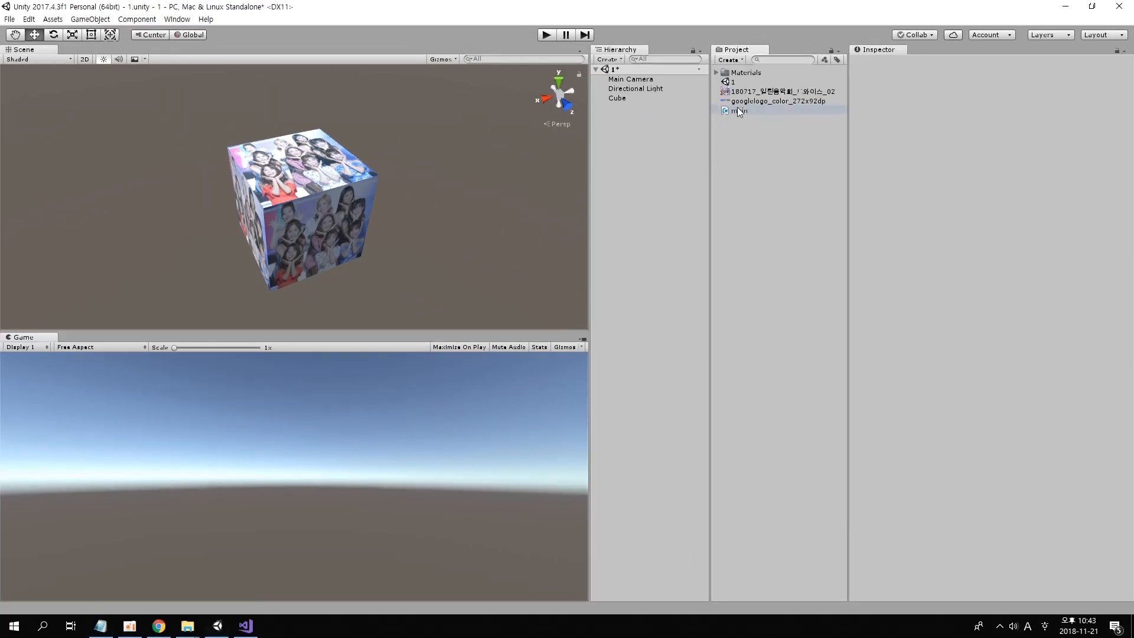
{"action": "right_click", "coordinate": [547, 195]}
{"action": "left_click", "coordinate": [737, 111]}
{"action": "type", "text": "eijnsa"}
{"action": "key", "text": "Return"}
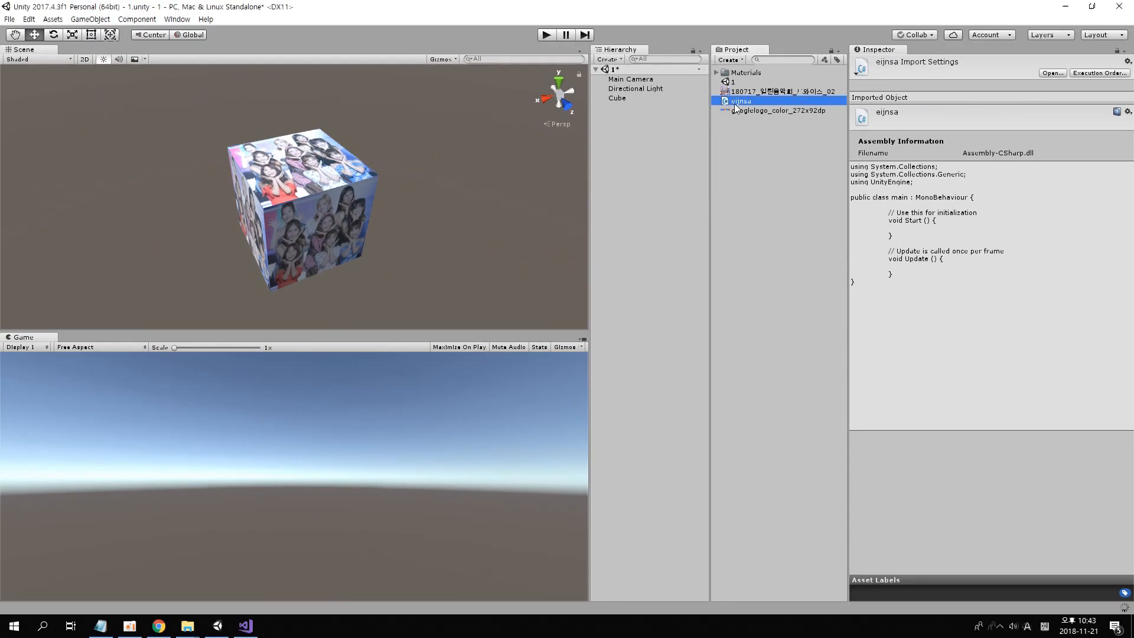
Open the eijnsa script in Visual Studio and examine the class name in its class declaration.
{"action": "double_click", "coordinate": [737, 101]}
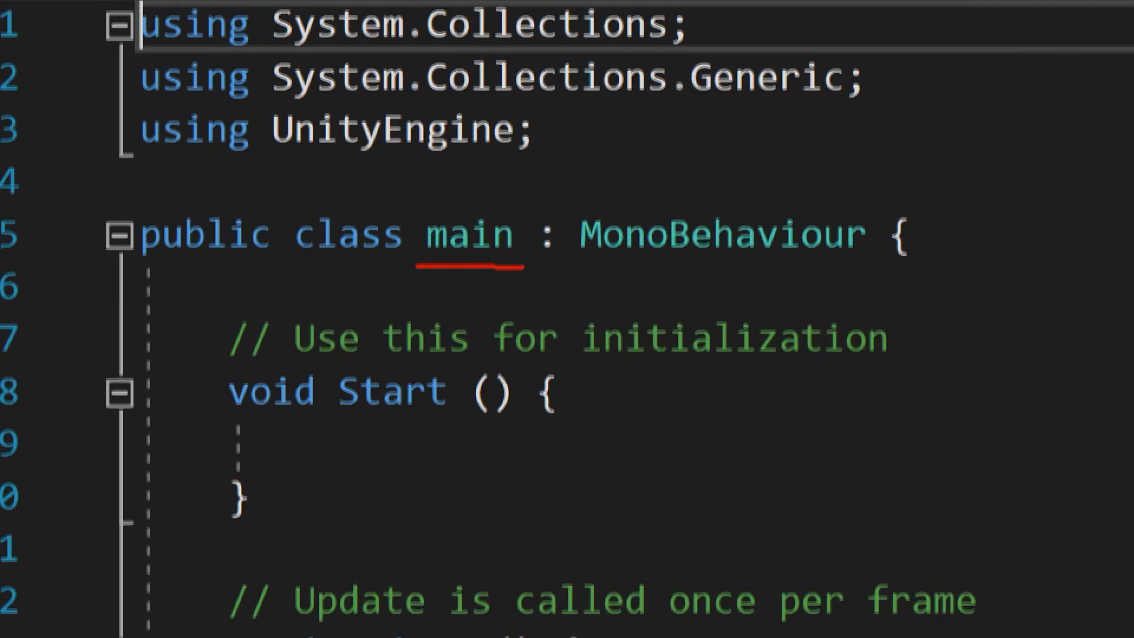
{"action": "left_click_drag", "start_coordinate": [306, 323], "coordinate": [448, 321]}
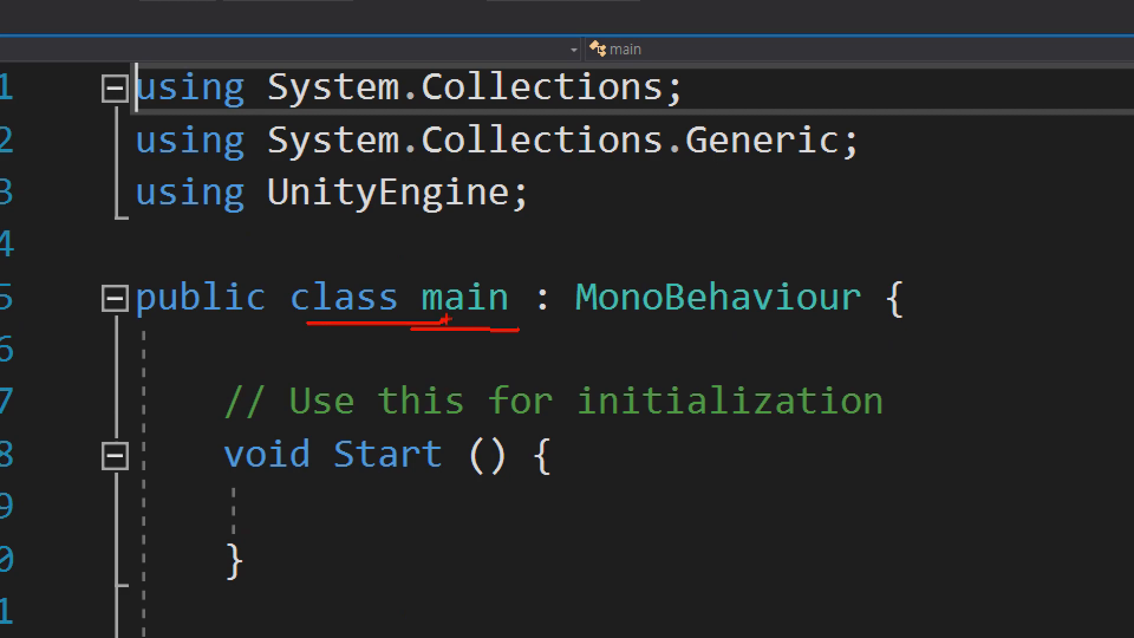
{"action": "key", "text": "Escape"}
{"action": "double_click", "coordinate": [464, 297]}
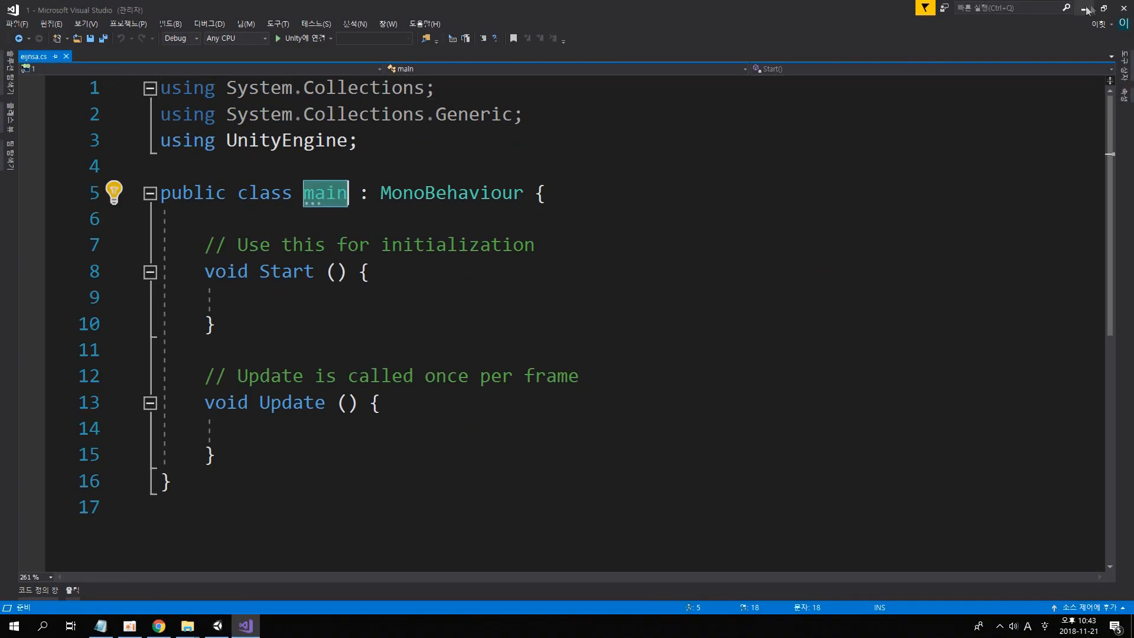
Return to Unity and rename the eijnsa script as main to match its class name.
{"action": "left_click", "coordinate": [1084, 8]}
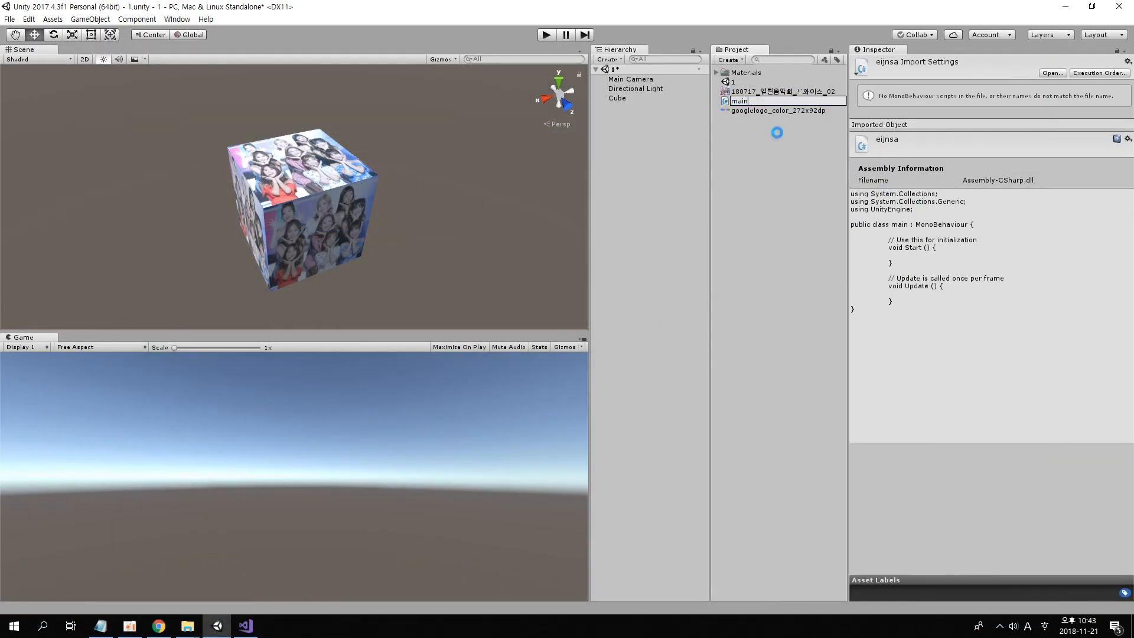
{"action": "key", "text": "Return"}
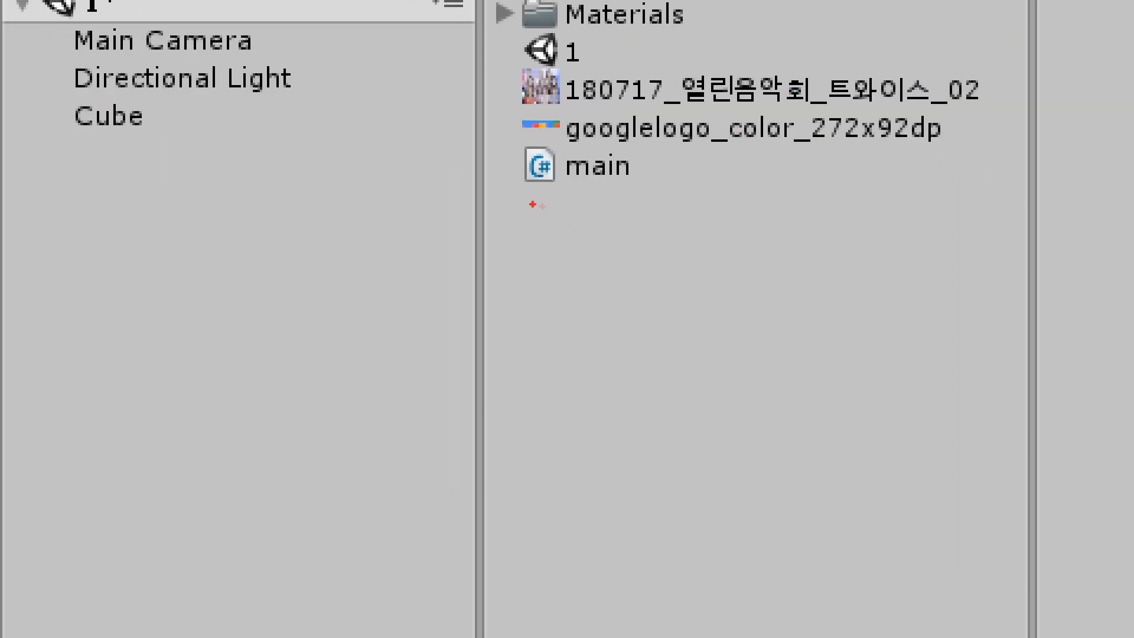
{"action": "left_click_drag", "start_coordinate": [532, 204], "coordinate": [703, 188]}
{"action": "key", "text": "Escape"}
Open the main script in Visual Studio, put the Start function's opening brace on its own line, and save.
{"action": "double_click", "coordinate": [753, 109]}
{"action": "left_click", "coordinate": [376, 290]}
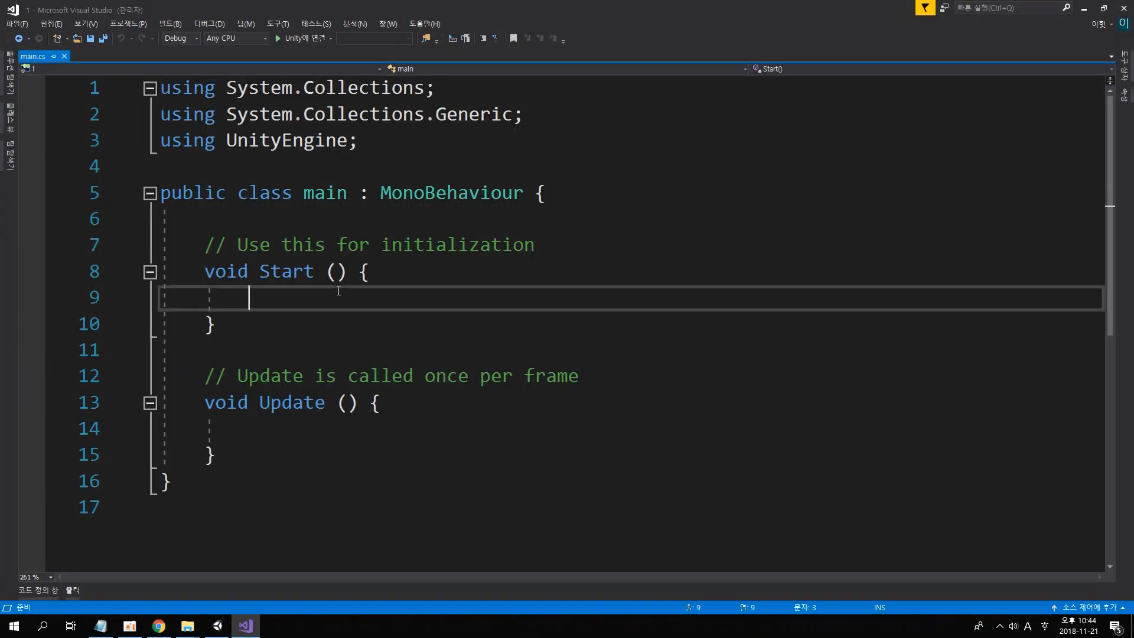
{"action": "scroll", "coordinate": [376, 289], "scroll_direction": "down", "scroll_amount": 1}
{"action": "scroll", "coordinate": [376, 289], "scroll_direction": "up", "scroll_amount": 3, "text": "ctrl"}
{"action": "left_click", "coordinate": [474, 234]}
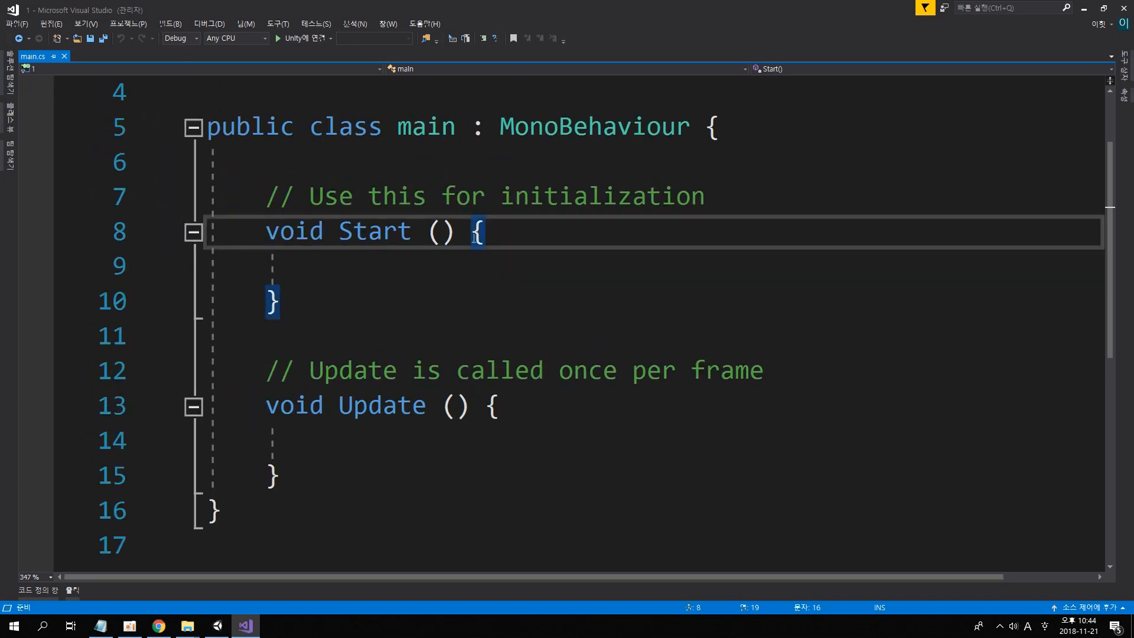
{"action": "key", "text": "Return"}
{"action": "key", "text": "ctrl+s"}
Add the statement Debug.Log("일반"); inside the Start function and save the script.
{"action": "left_click", "coordinate": [433, 297]}
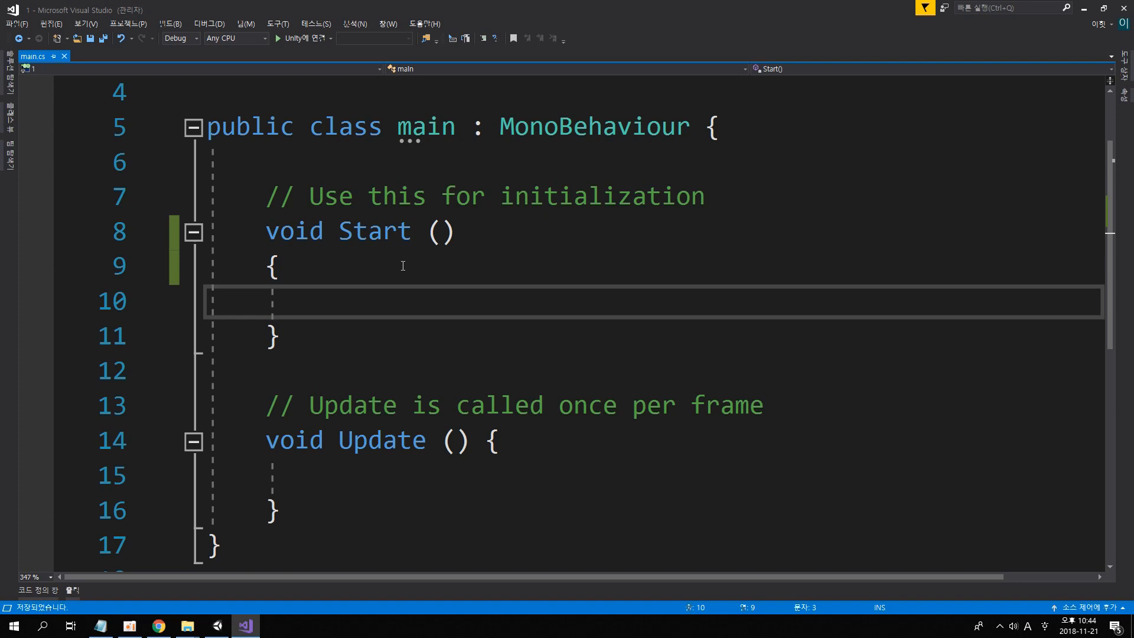
{"action": "type", "text": "debu"}
{"action": "key", "text": "Tab"}
{"action": "type", "text": ".lpo"}
{"action": "key", "text": "BackSpace"}
{"action": "key", "text": "BackSpace"}
{"action": "type", "text": "og"}
{"action": "key", "text": "Tab"}
{"action": "type", "text": "(\"ㅇ"}
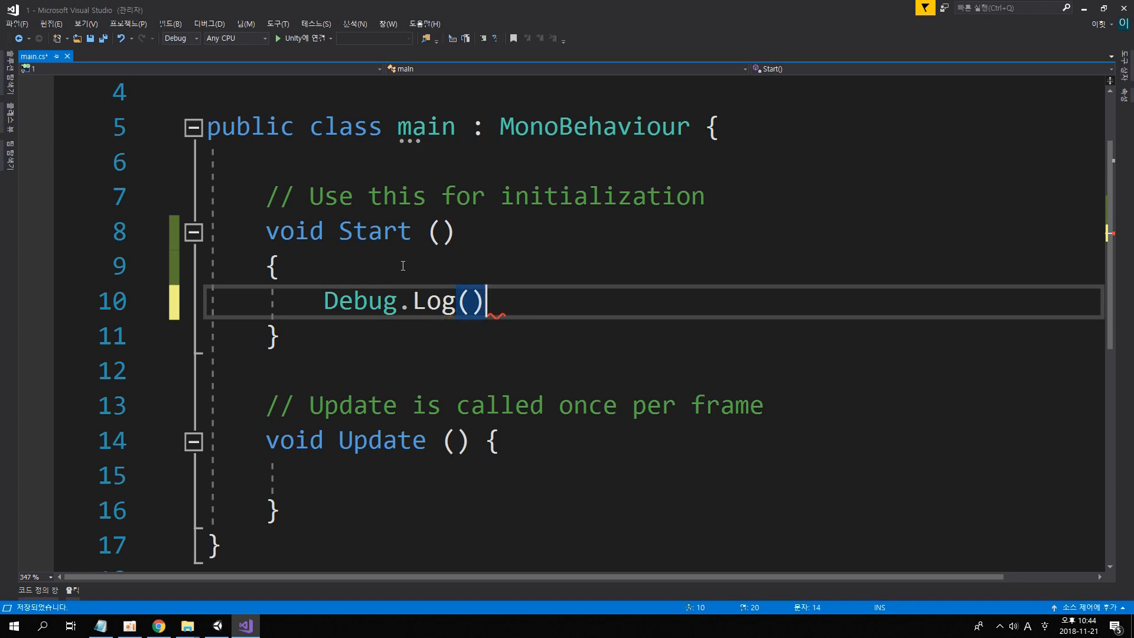
{"action": "type", "text": "일반"}
{"action": "key", "text": "End"}
{"action": "type", "text": ";"}
{"action": "key", "text": "ctrl+s"}
Build the solution and examine the build output before returning to the code.
{"action": "left_click", "coordinate": [578, 217]}
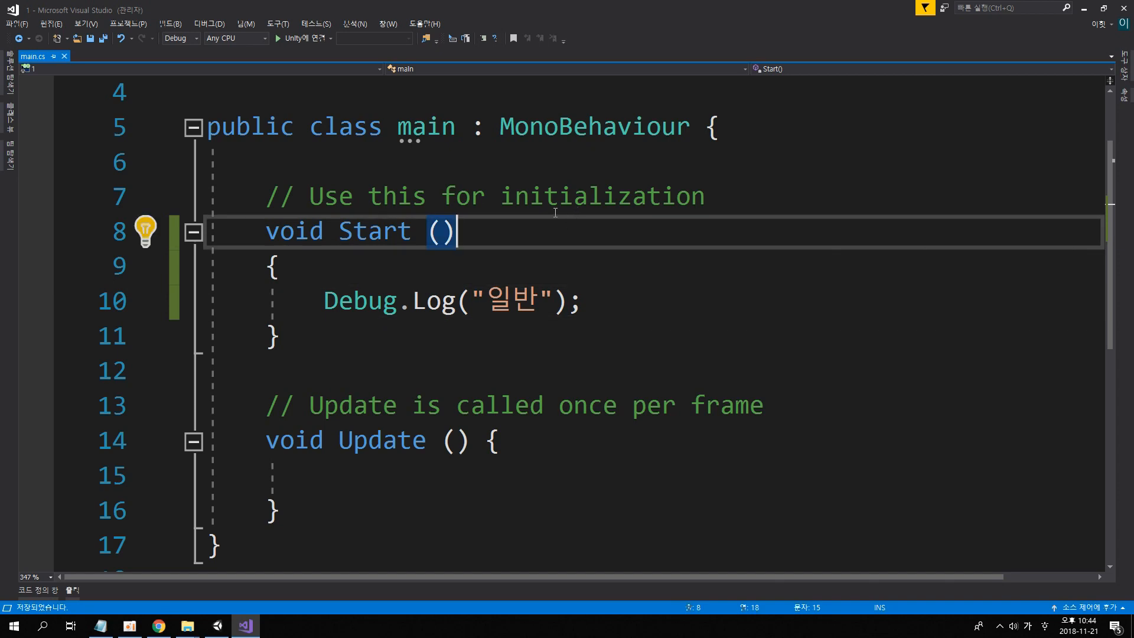
{"action": "key", "text": "ctrl+shift+b"}
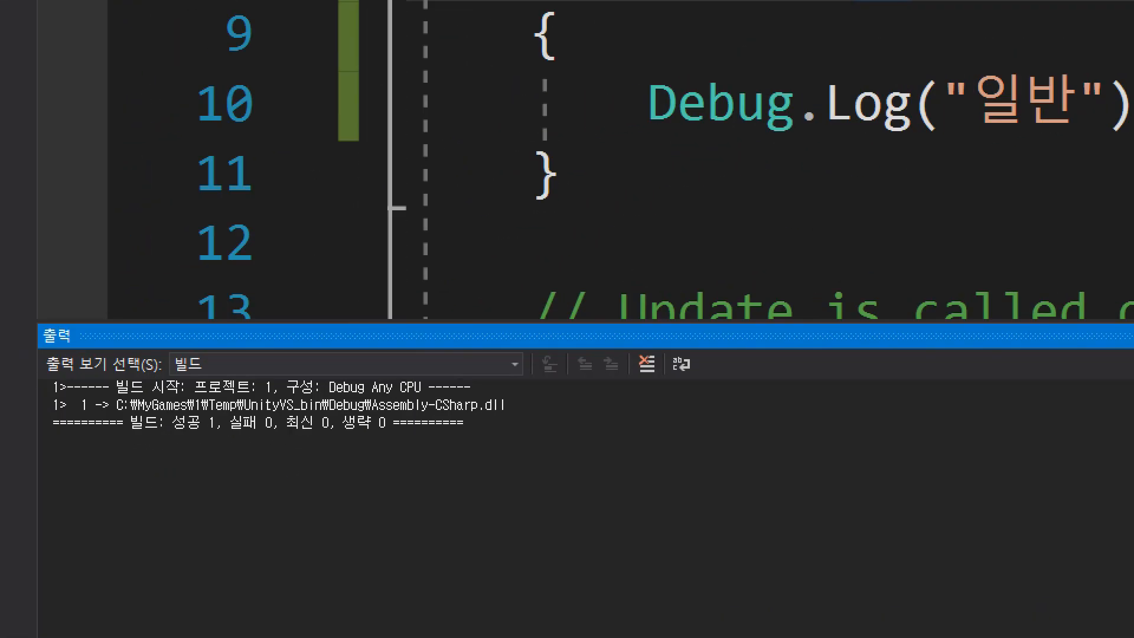
{"action": "mouse_move", "coordinate": [99, 446]}
{"action": "left_mouse_down"}
{"action": "mouse_move", "coordinate": [351, 444]}
{"action": "mouse_move", "coordinate": [542, 354]}
{"action": "mouse_move", "coordinate": [33, 402]}
{"action": "mouse_move", "coordinate": [354, 462]}
{"action": "left_mouse_up"}
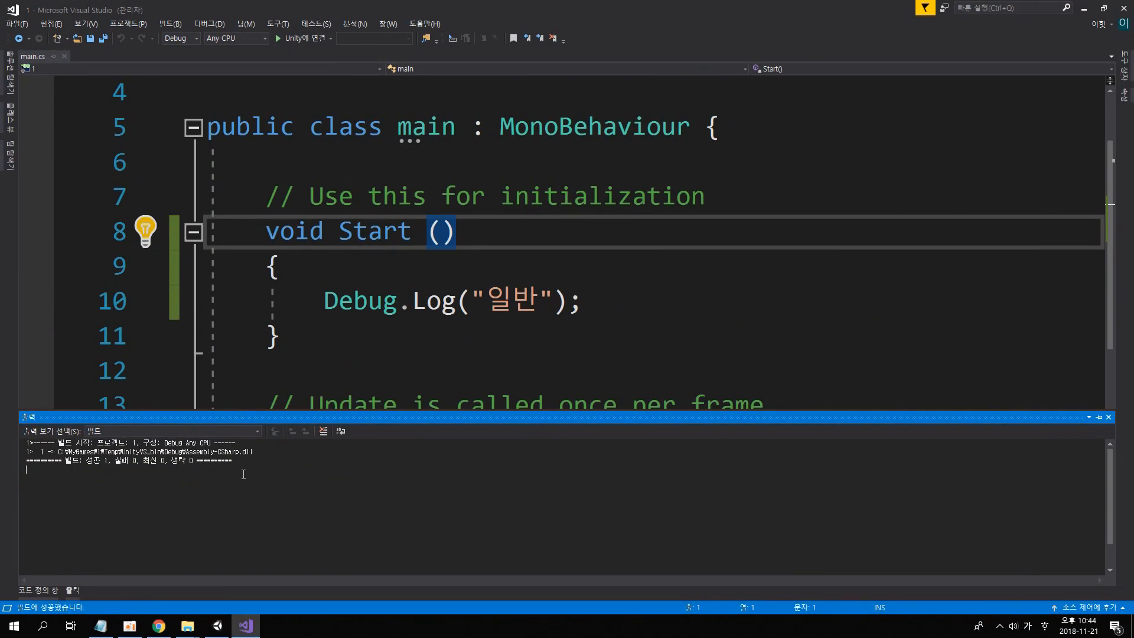
{"action": "left_click", "coordinate": [360, 344]}
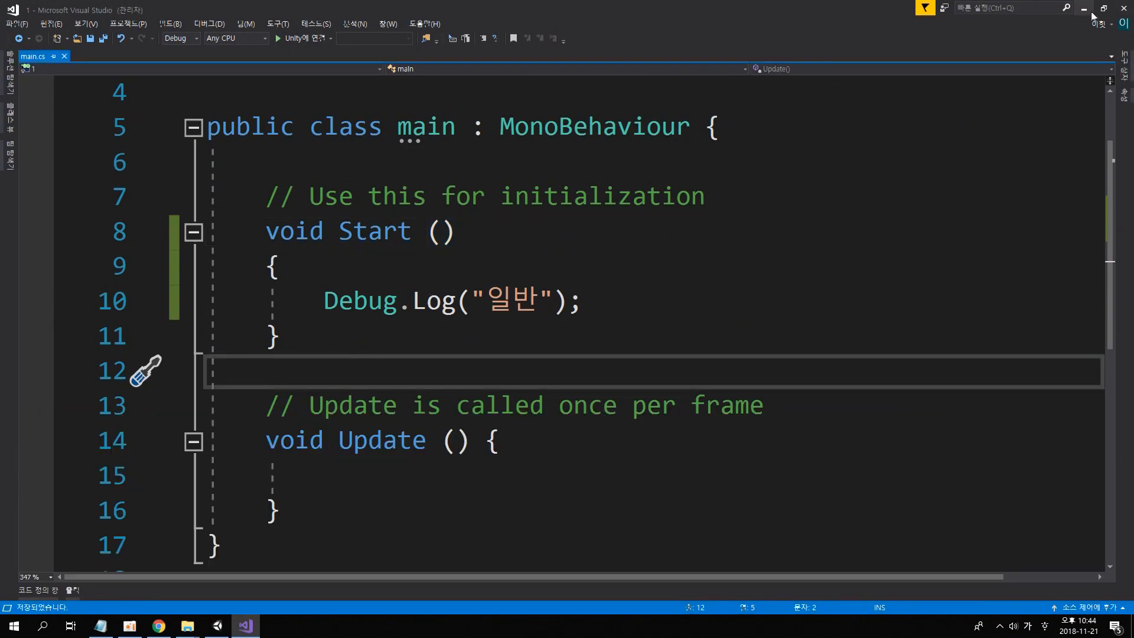
Return to Unity to view the main script's updated code and reopen the script in Visual Studio.
{"action": "left_click", "coordinate": [1083, 8]}
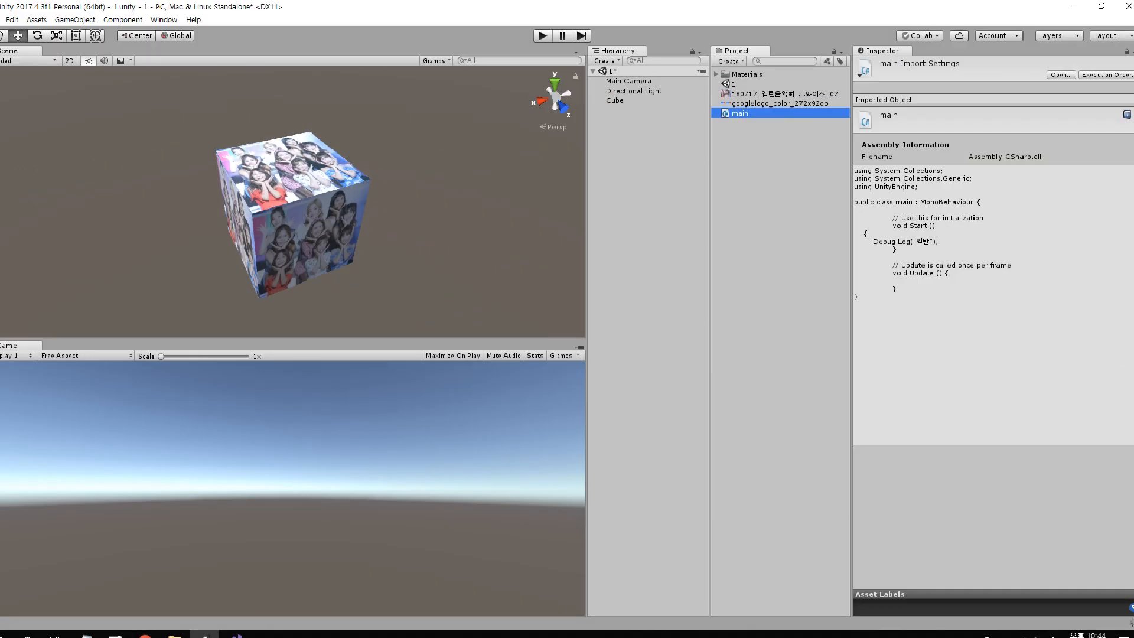
{"action": "double_click", "coordinate": [737, 111]}
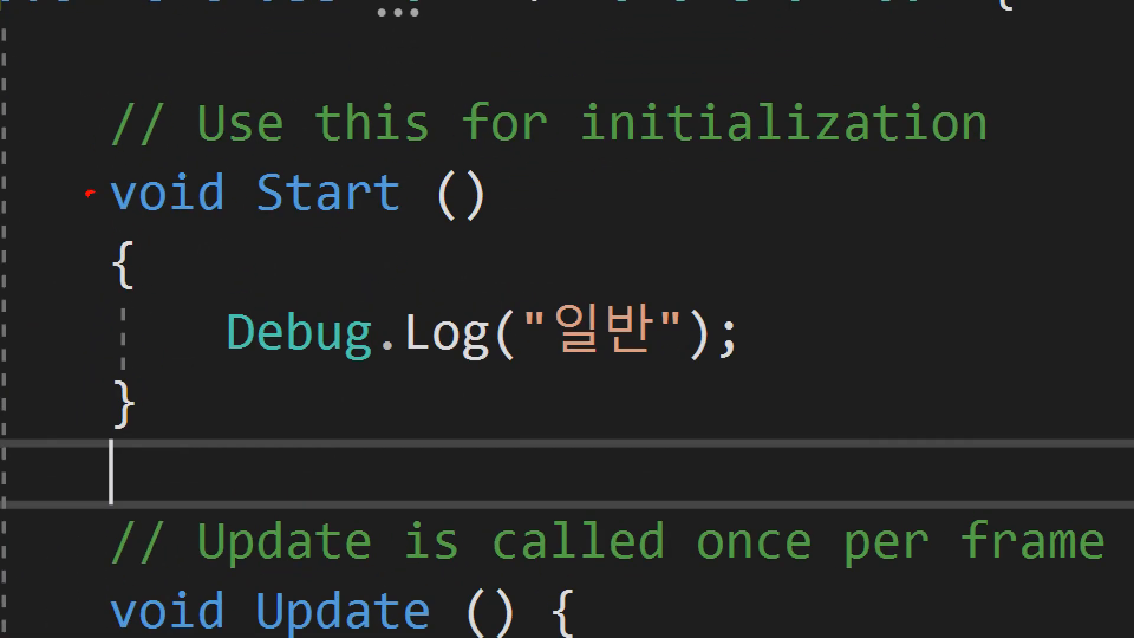
Review the Start function, return to Unity, and examine the main script's code alongside the scene and project items.
{"action": "left_click_drag", "start_coordinate": [532, 212], "coordinate": [564, 212]}
{"action": "mouse_move", "coordinate": [87, 193]}
{"action": "left_mouse_down"}
{"action": "mouse_move", "coordinate": [32, 424]}
{"action": "mouse_move", "coordinate": [70, 427]}
{"action": "left_mouse_up"}
{"action": "key", "text": "Escape"}
{"action": "left_click", "coordinate": [1084, 11]}
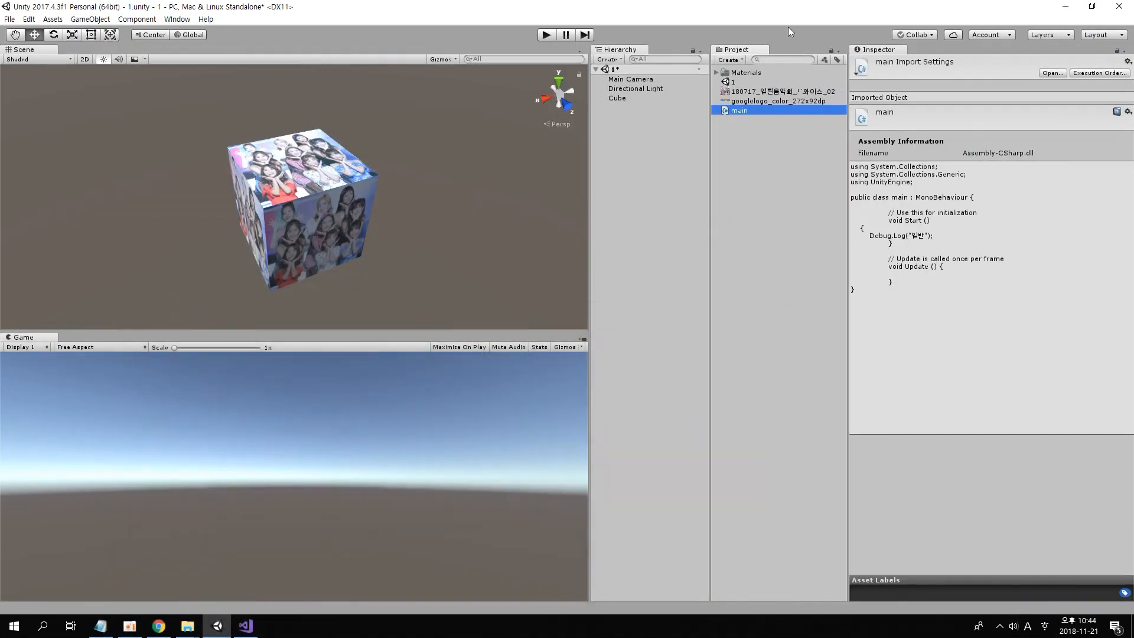
{"action": "key", "text": "ctrl+1"}
{"action": "scroll", "coordinate": [790, 41], "scroll_direction": "up", "scroll_amount": 3}
{"action": "left_click", "coordinate": [778, 81]}
{"action": "left_click_drag", "start_coordinate": [483, 93], "coordinate": [657, 114]}
{"action": "mouse_move", "coordinate": [481, 162]}
{"action": "left_mouse_down"}
{"action": "mouse_move", "coordinate": [463, 263]}
{"action": "mouse_move", "coordinate": [499, 337]}
{"action": "left_mouse_up"}
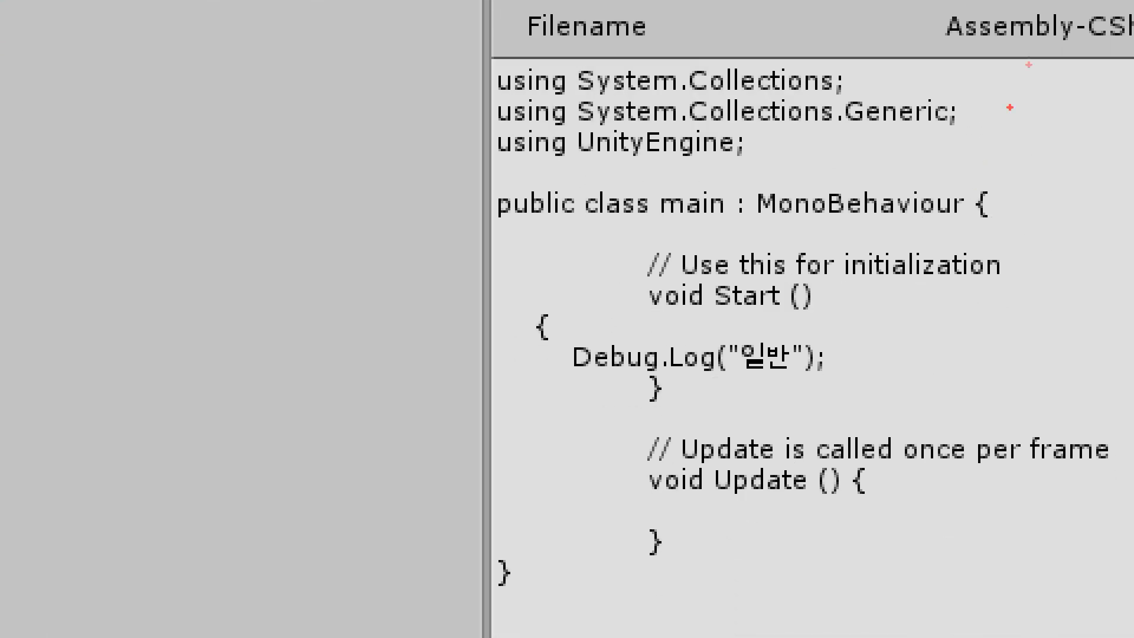
{"action": "left_click_drag", "start_coordinate": [473, 186], "coordinate": [408, 635]}
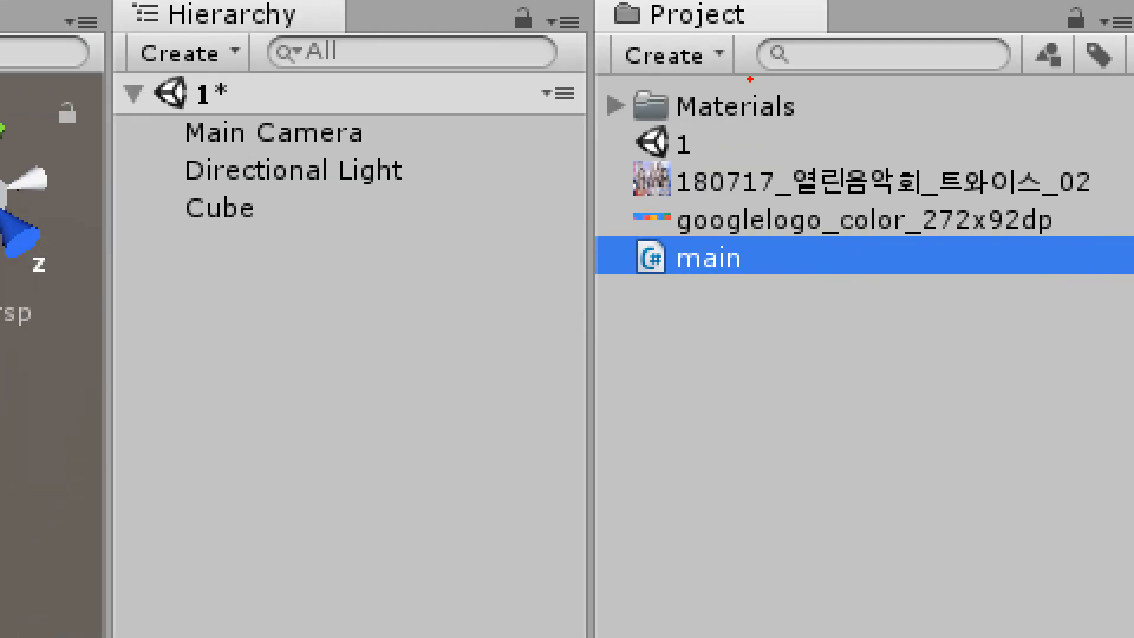
{"action": "mouse_move", "coordinate": [168, 114]}
{"action": "left_mouse_down"}
{"action": "mouse_move", "coordinate": [152, 173]}
{"action": "mouse_move", "coordinate": [200, 214]}
{"action": "left_mouse_up"}
{"action": "mouse_move", "coordinate": [629, 263]}
{"action": "left_mouse_down"}
{"action": "mouse_move", "coordinate": [506, 322]}
{"action": "mouse_move", "coordinate": [387, 274]}
{"action": "mouse_move", "coordinate": [324, 204]}
{"action": "mouse_move", "coordinate": [372, 190]}
{"action": "mouse_move", "coordinate": [370, 262]}
{"action": "left_mouse_up"}
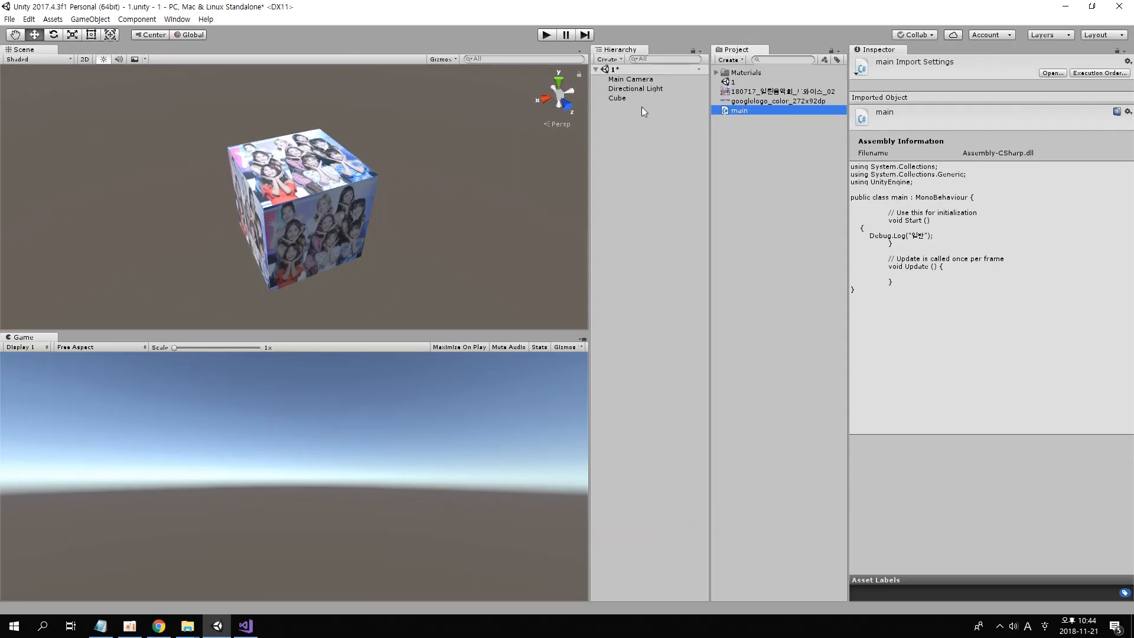
Select the Cube and attach the main script to it as a component.
{"action": "left_click", "coordinate": [224, 208]}
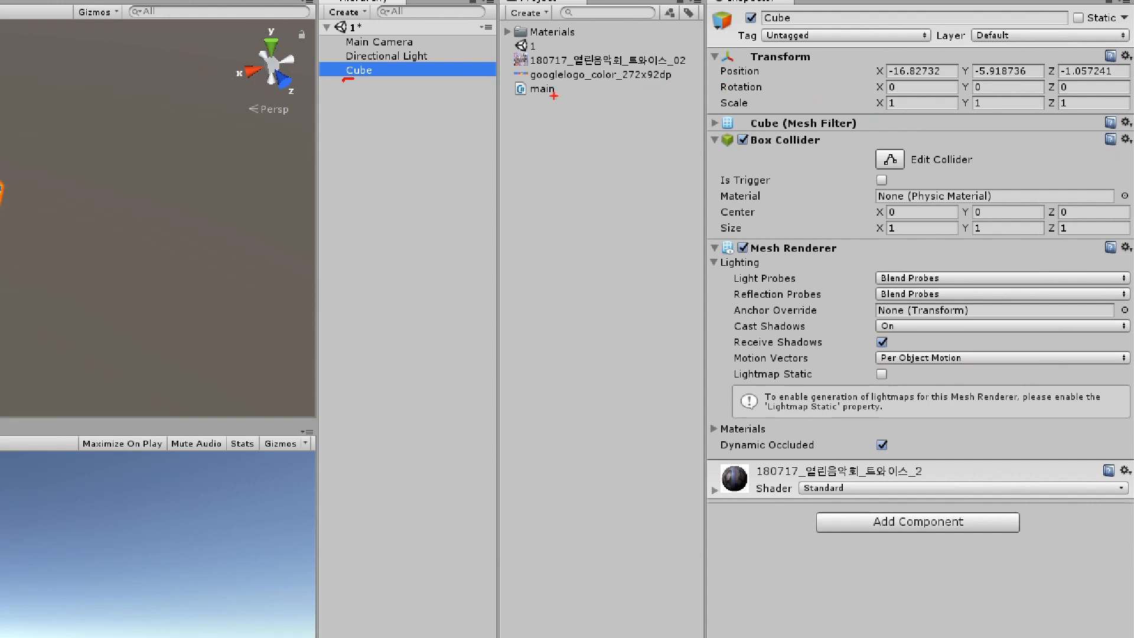
{"action": "mouse_move", "coordinate": [548, 135]}
{"action": "left_mouse_down"}
{"action": "mouse_move", "coordinate": [598, 412]}
{"action": "mouse_move", "coordinate": [665, 513]}
{"action": "mouse_move", "coordinate": [781, 548]}
{"action": "left_mouse_up"}
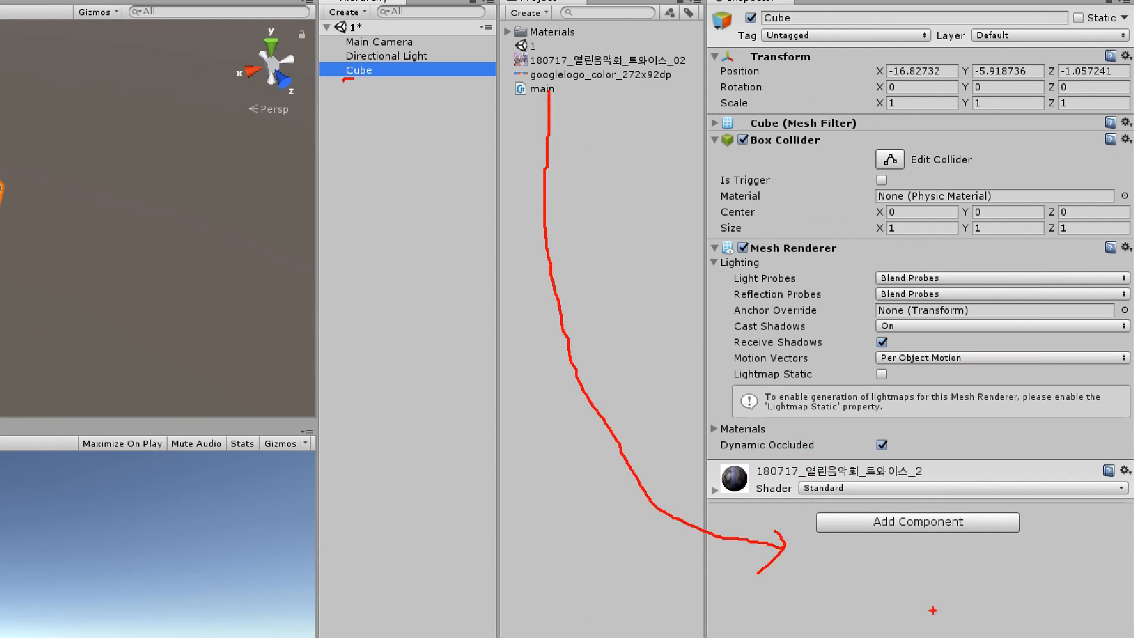
{"action": "left_click_drag", "start_coordinate": [858, 532], "coordinate": [971, 537]}
{"action": "key", "text": "Escape"}
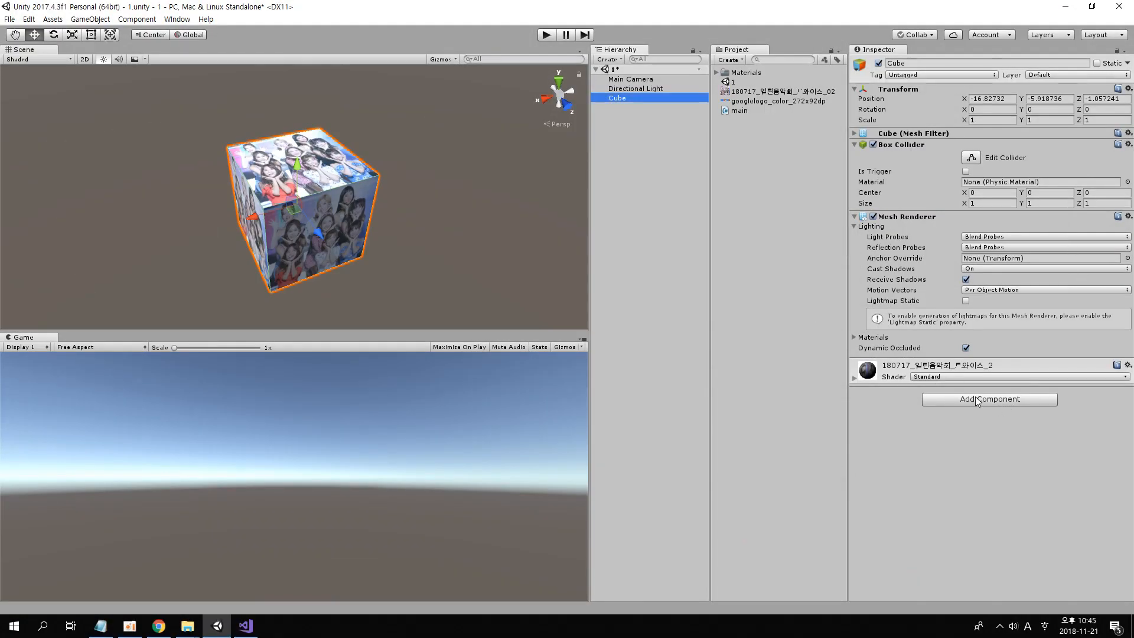
{"action": "left_click_drag", "start_coordinate": [746, 110], "coordinate": [940, 426]}
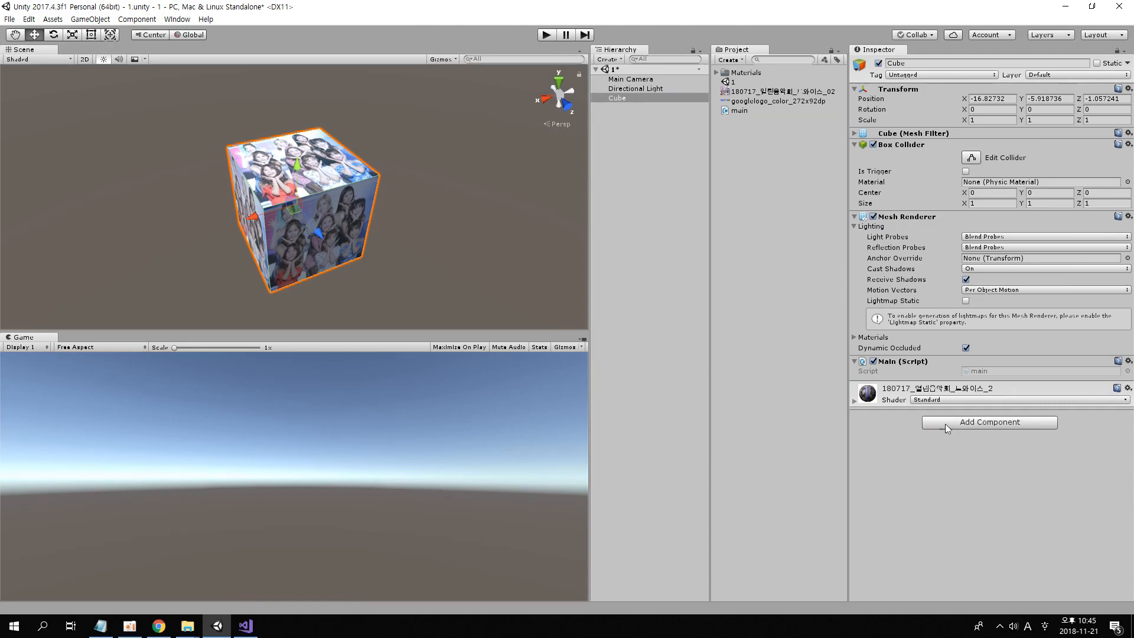
{"action": "key", "text": "ctrl+1"}
{"action": "left_click", "coordinate": [1046, 381]}
{"action": "left_click_drag", "start_coordinate": [683, 384], "coordinate": [842, 388]}
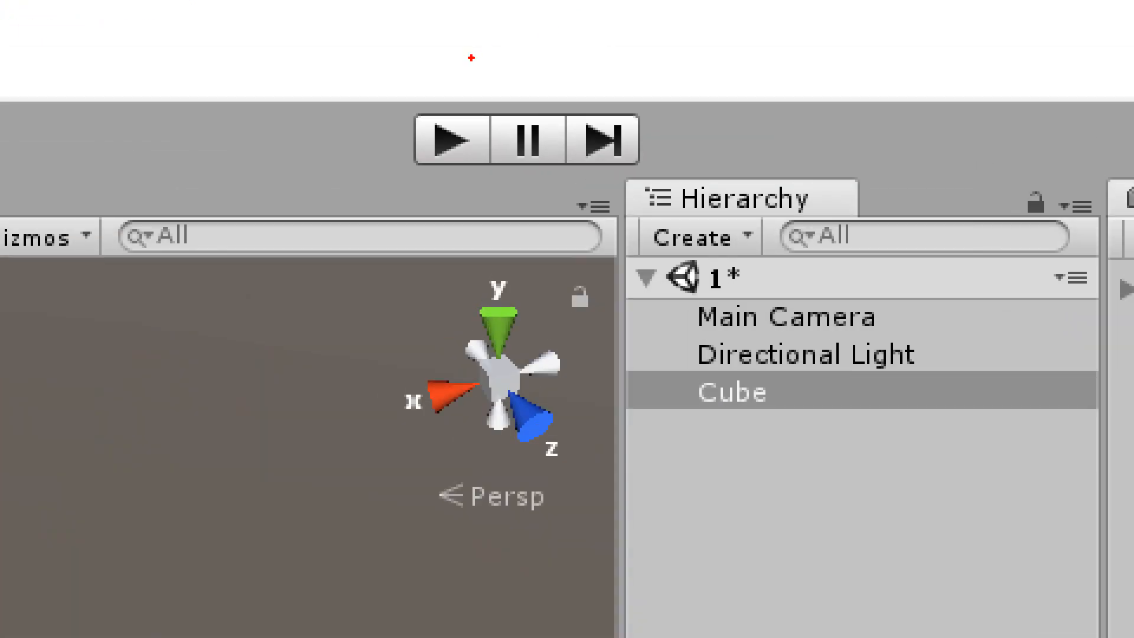
Run the scene in Play mode and examine the message logged by the script.
{"action": "mouse_move", "coordinate": [471, 57]}
{"action": "left_mouse_down"}
{"action": "mouse_move", "coordinate": [405, 139]}
{"action": "mouse_move", "coordinate": [514, 177]}
{"action": "mouse_move", "coordinate": [434, 88]}
{"action": "left_mouse_up"}
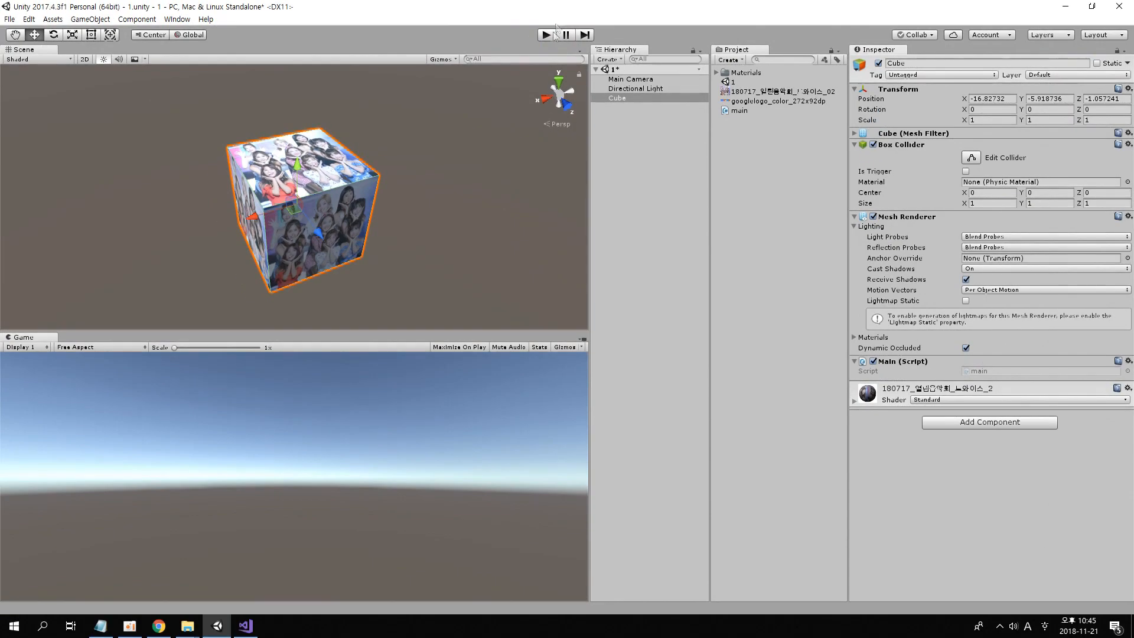
{"action": "left_click", "coordinate": [545, 37]}
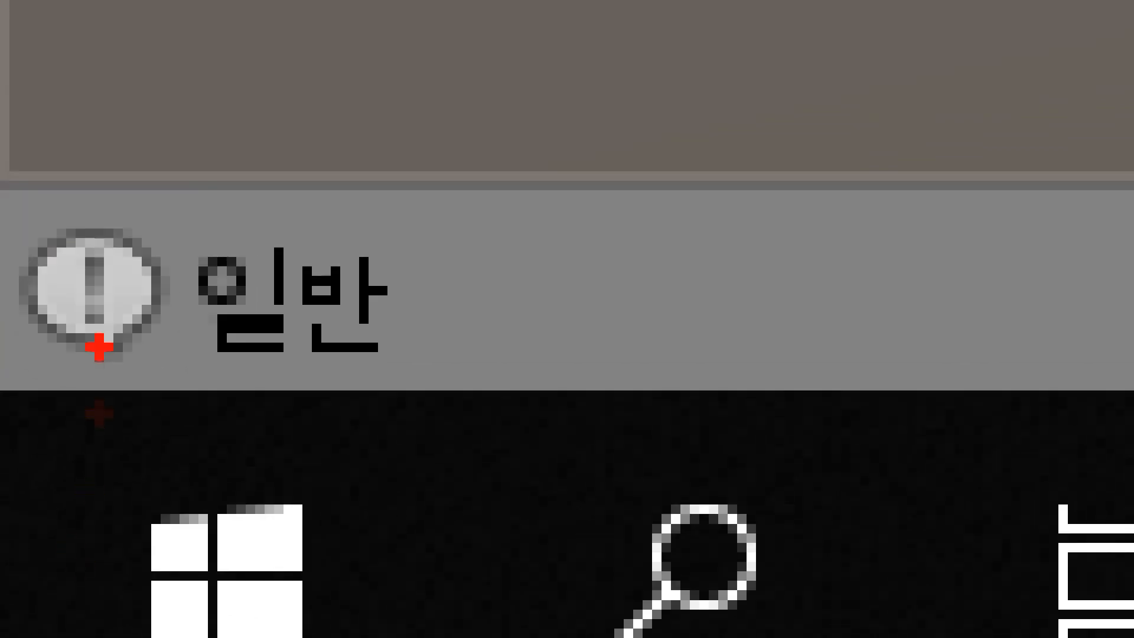
{"action": "mouse_move", "coordinate": [41, 393]}
{"action": "left_mouse_down"}
{"action": "mouse_move", "coordinate": [342, 435]}
{"action": "mouse_move", "coordinate": [583, 432]}
{"action": "left_mouse_up"}
{"action": "mouse_move", "coordinate": [260, 52]}
{"action": "left_mouse_down"}
{"action": "mouse_move", "coordinate": [11, 325]}
{"action": "mouse_move", "coordinate": [13, 390]}
{"action": "left_mouse_up"}
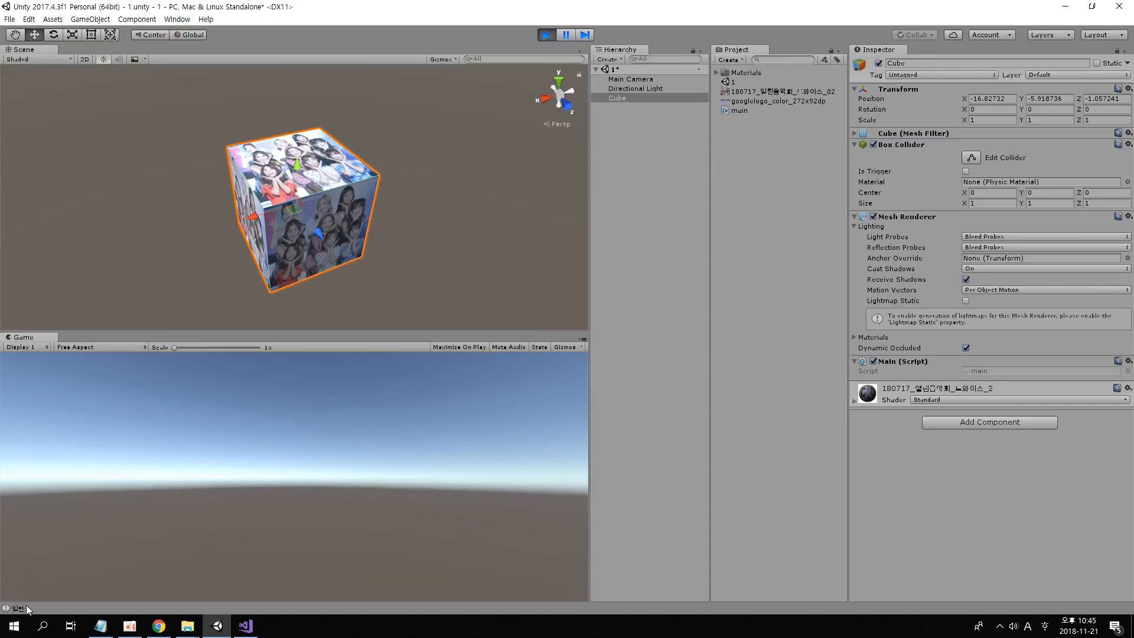
Open the Console window and examine the entry logged by the main script.
{"action": "double_click", "coordinate": [26, 606]}
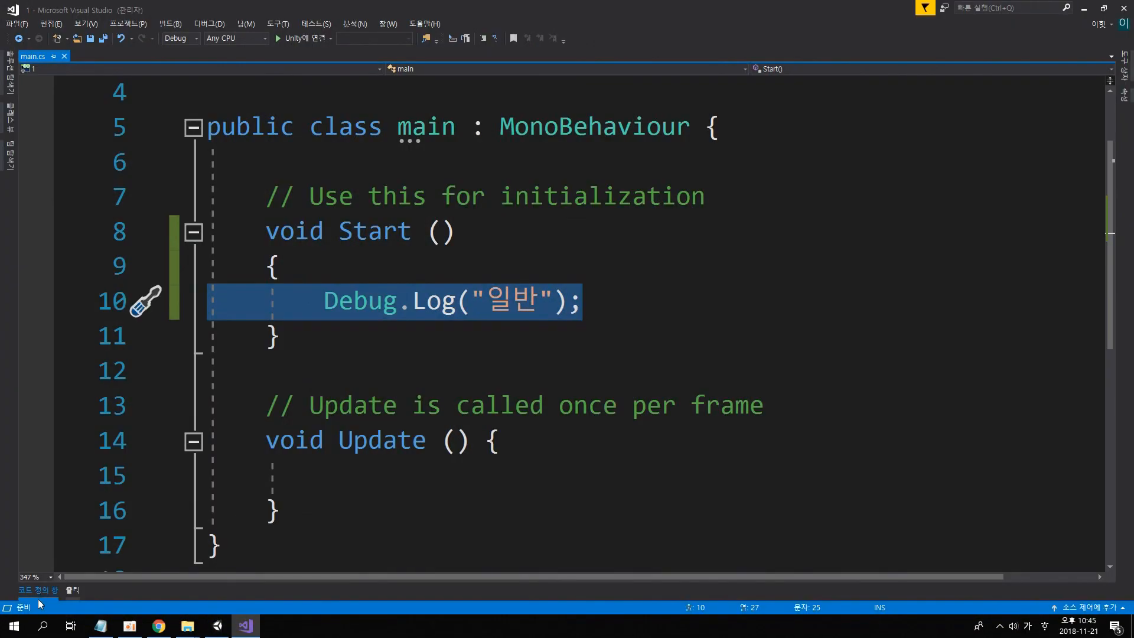
{"action": "left_click", "coordinate": [1089, 9]}
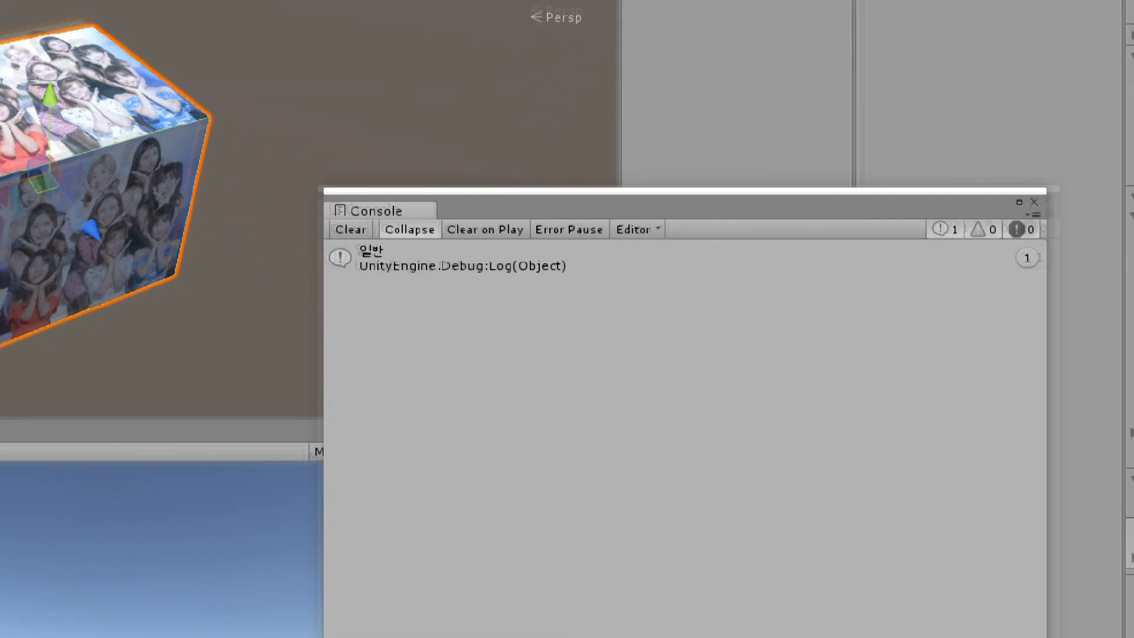
{"action": "left_click_drag", "start_coordinate": [474, 204], "coordinate": [528, 273]}
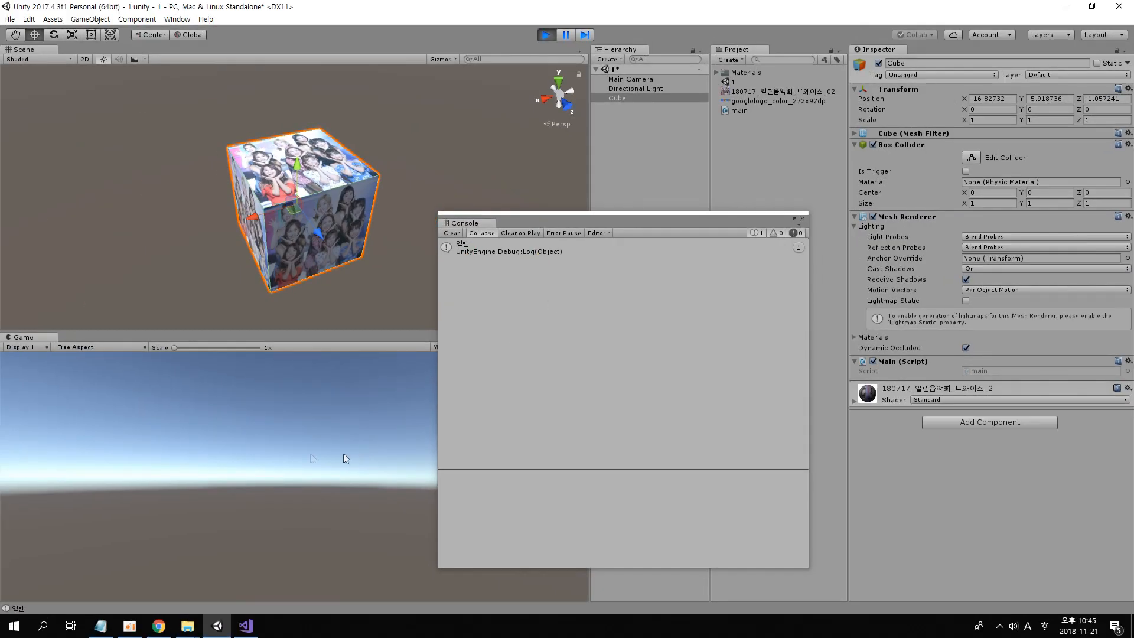
{"action": "left_click", "coordinate": [785, 279]}
{"action": "left_click", "coordinate": [801, 219]}
{"action": "key", "text": "ctrl+shift+c"}
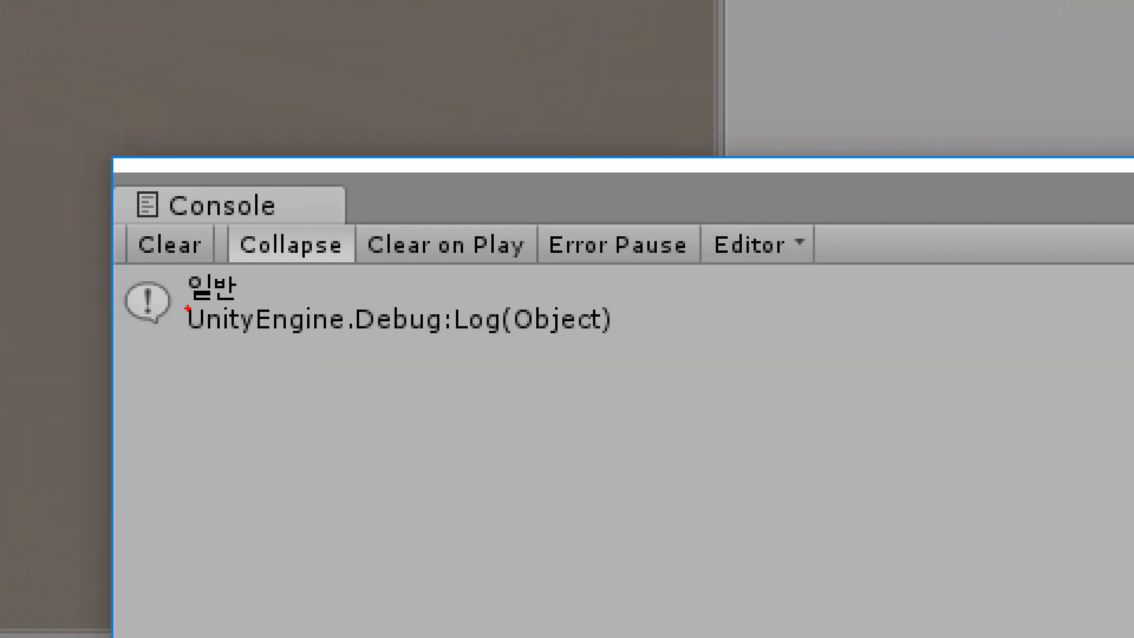
{"action": "left_click_drag", "start_coordinate": [187, 307], "coordinate": [231, 309]}
{"action": "left_click_drag", "start_coordinate": [173, 341], "coordinate": [608, 341]}
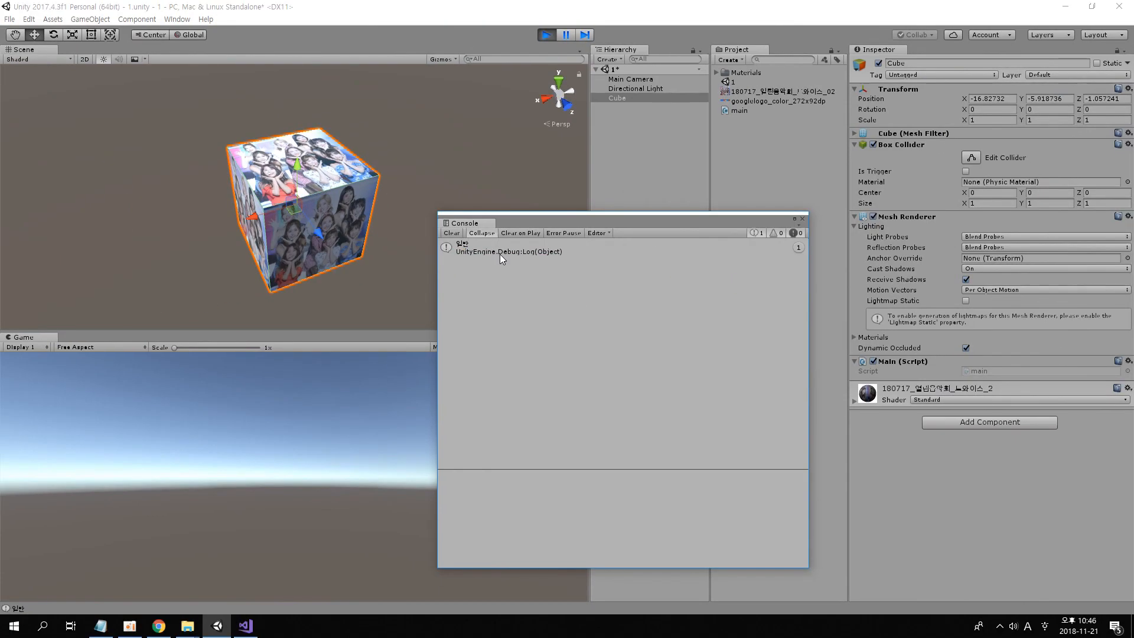
Open the source line behind the 일반 log entry in Visual Studio.
{"action": "double_click", "coordinate": [469, 246]}
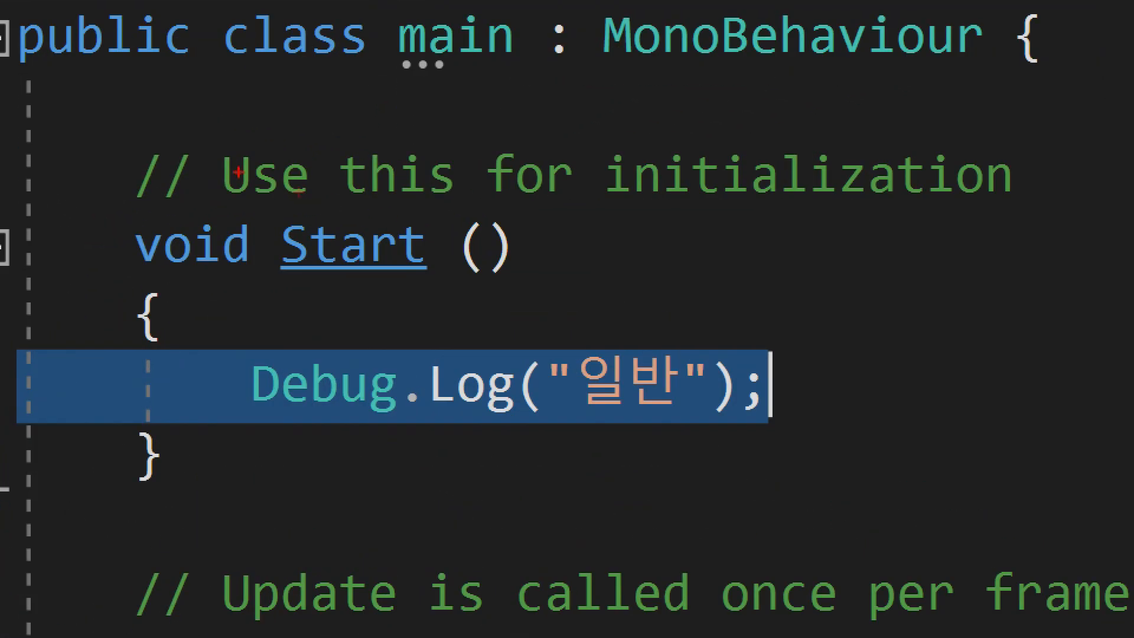
{"action": "mouse_move", "coordinate": [195, 122]}
{"action": "left_mouse_down"}
{"action": "mouse_move", "coordinate": [141, 166]}
{"action": "mouse_move", "coordinate": [123, 443]}
{"action": "left_mouse_up"}
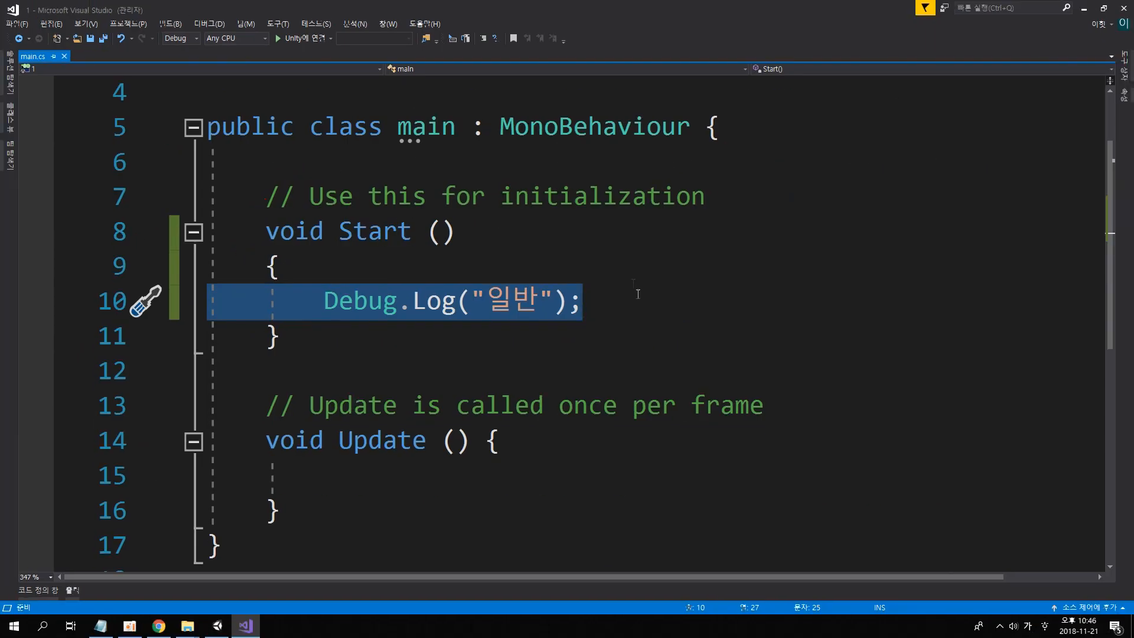
{"action": "left_click", "coordinate": [879, 370]}
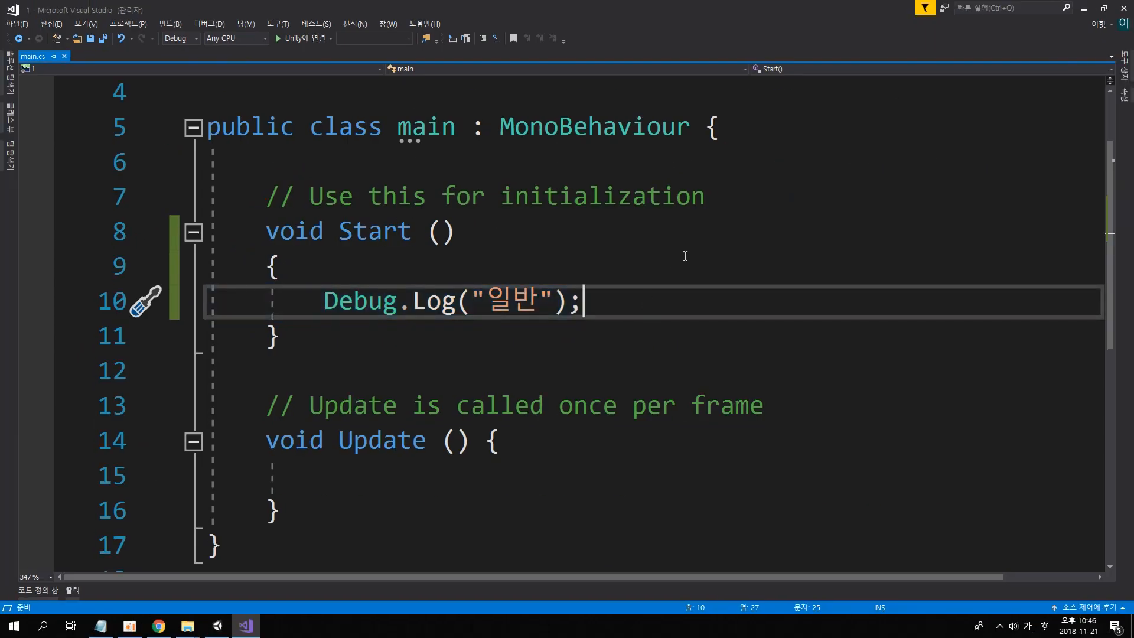
Duplicate the Debug.Log("일반"); statement on a new line directly below it in the Start function.
{"action": "key", "text": "Return"}
{"action": "key", "text": "Up"}
{"action": "key", "text": "shift+End"}
{"action": "key", "text": "ctrl+c"}
{"action": "key", "text": "End"}
{"action": "key", "text": "Return"}
{"action": "key", "text": "ctrl+v"}
Change the method of the duplicated log statement on line 11 to LogWarning.
{"action": "key", "text": "Home"}
{"action": "key", "text": "ctrl+Right"}
{"action": "key", "text": "ctrl+Right"}
{"action": "key", "text": "ctrl+space"}
{"action": "type", "text": "ㅈ"}
{"action": "key", "text": "BackSpace"}
{"action": "key", "text": "Hangul"}
{"action": "type", "text": "wa"}
{"action": "key", "text": "BackSpace"}
{"action": "key", "text": "BackSpace"}
{"action": "type", "text": "wa"}
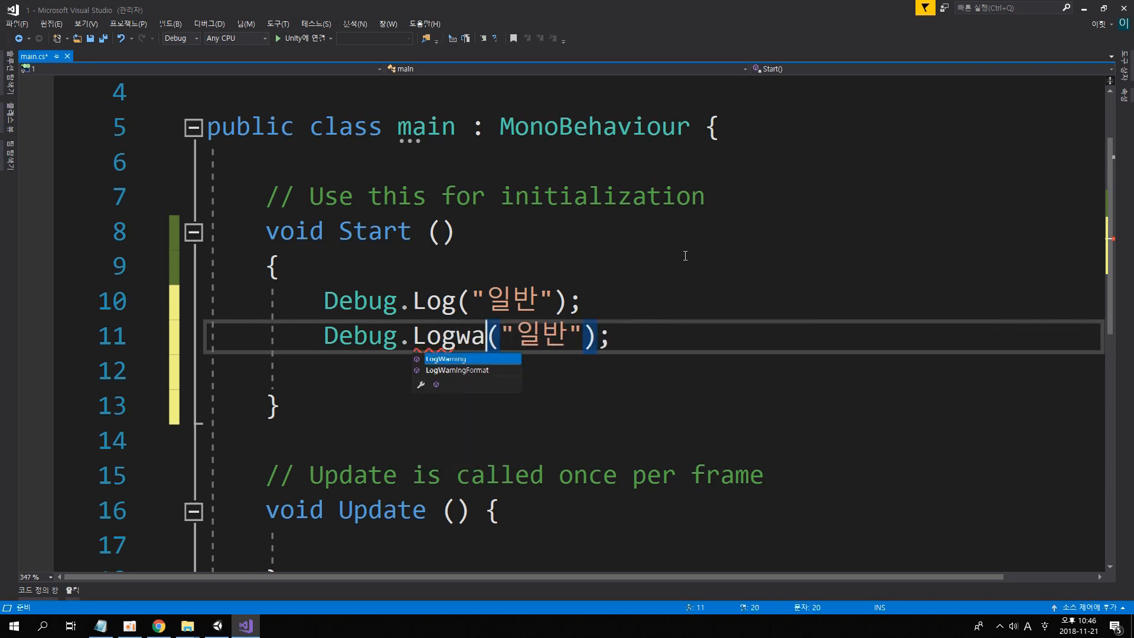
{"action": "key", "text": "Tab"}
Replace the LogWarning message text with 경고 and save the script.
{"action": "key", "text": "Right"}
{"action": "key", "text": "Right"}
{"action": "key", "text": "shift+Right"}
{"action": "key", "text": "shift+Right"}
{"action": "type", "text": "d"}
{"action": "key", "text": "BackSpace"}
{"action": "type", "text": "rud"}
{"action": "key", "text": "BackSpace"}
{"action": "key", "text": "BackSpace"}
{"action": "key", "text": "BackSpace"}
{"action": "key", "text": "Hangul"}
{"action": "type", "text": "경고"}
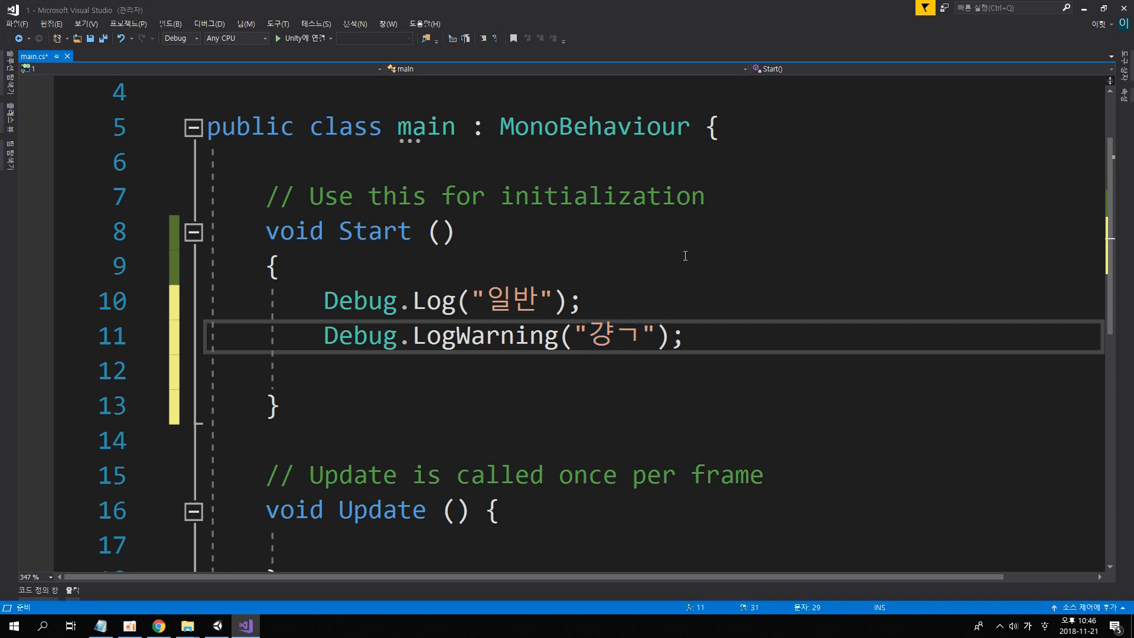
{"action": "key", "text": "ctrl+s"}
Add a copy of the Debug.LogWarning("경고"); statement on line 12 of the script.
{"action": "key", "text": "End"}
{"action": "key", "text": "ctrl+End"}
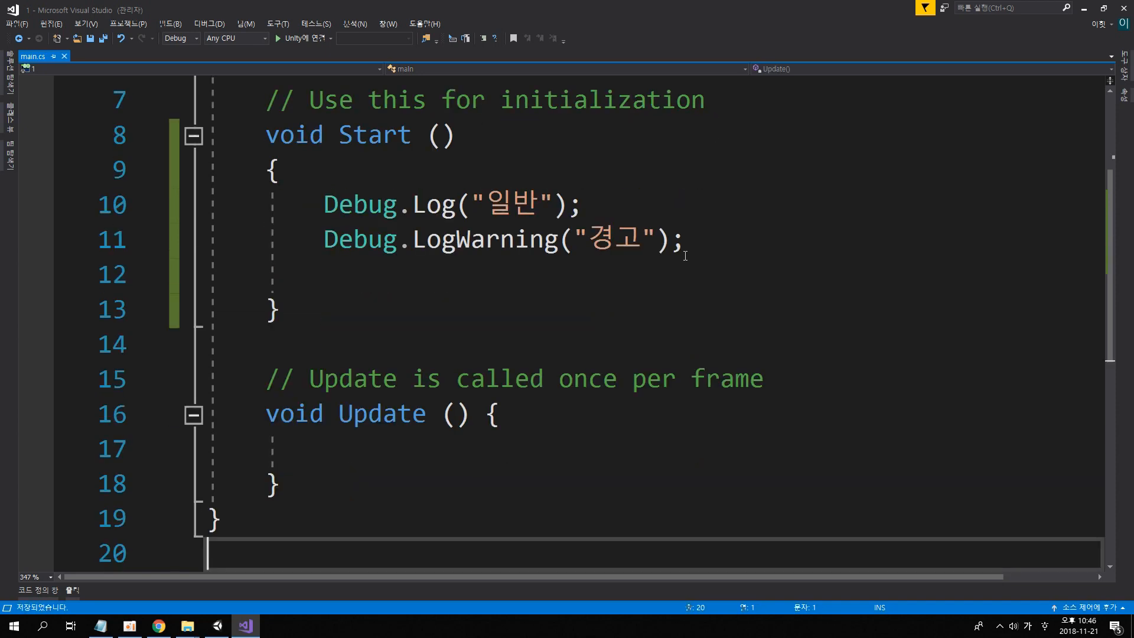
{"action": "key", "text": "Return"}
{"action": "left_click", "coordinate": [683, 256]}
{"action": "key", "text": "ctrl+v"}
Change the method of the copied warning statement on line 12 to LogError.
{"action": "left_click", "coordinate": [465, 244]}
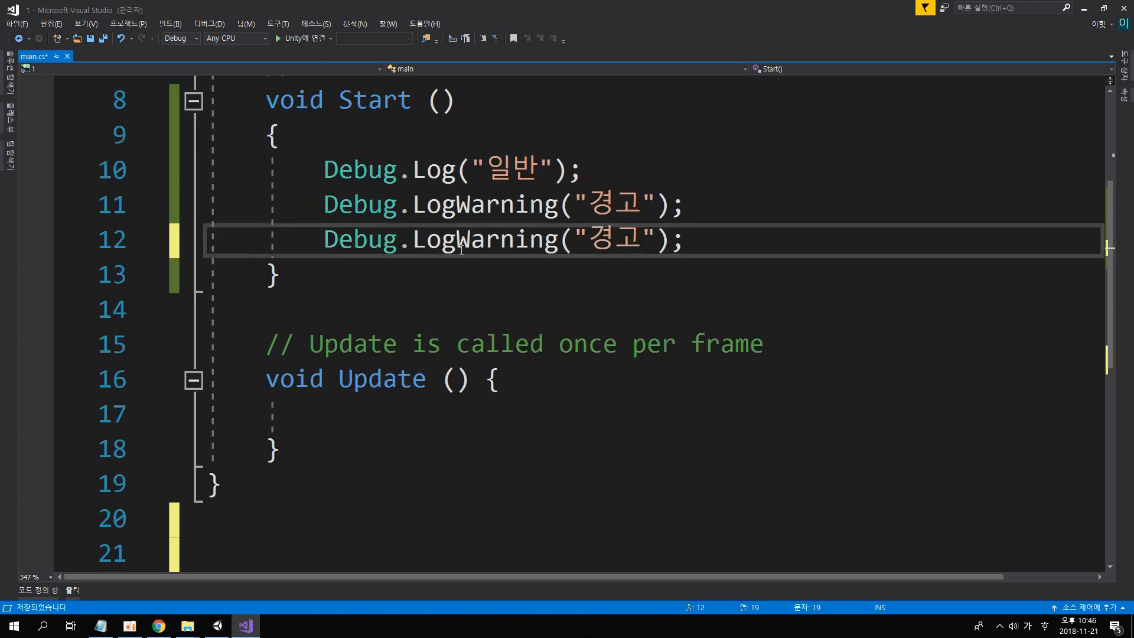
{"action": "key", "text": "Left"}
{"action": "key", "text": "ctrl+shift+Right"}
{"action": "key", "text": "BackSpace"}
{"action": "key", "text": "Hangul"}
{"action": "type", "text": "err"}
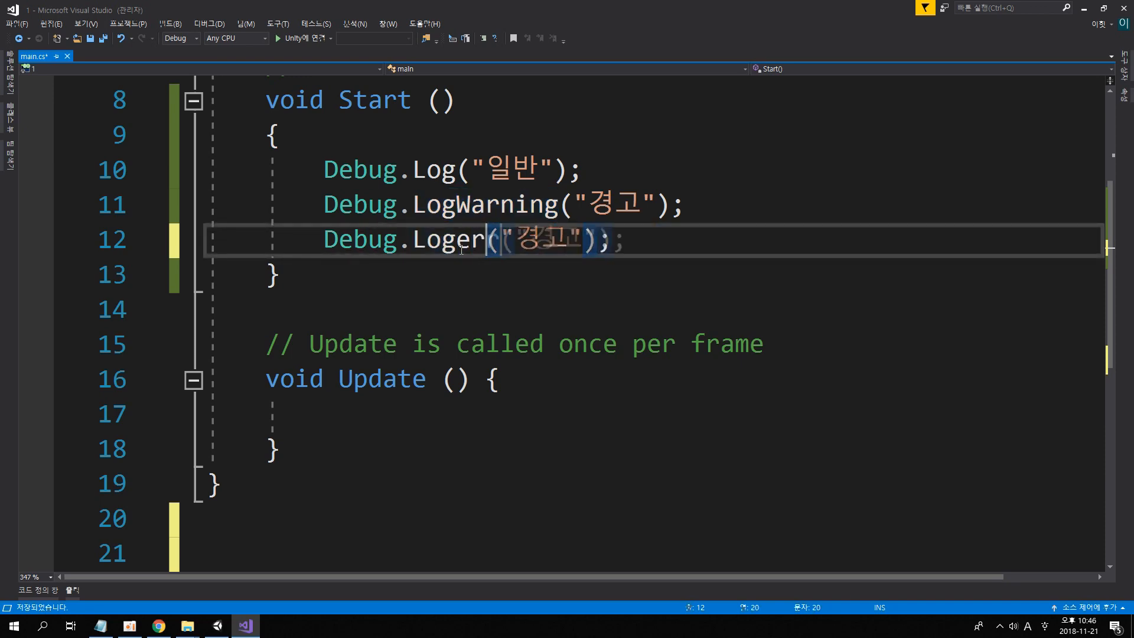
{"action": "key", "text": "Tab"}
Replace the LogError message text with 에러, save the script, and review the three log statements.
{"action": "key", "text": "Right"}
{"action": "key", "text": "Right"}
{"action": "key", "text": "ctrl+shift+Right"}
{"action": "type", "text": "d"}
{"action": "key", "text": "BackSpace"}
{"action": "key", "text": "Hangul"}
{"action": "type", "text": "에러"}
{"action": "key", "text": "ctrl+s"}
{"action": "key", "text": "Down"}
{"action": "scroll", "coordinate": [615, 263], "scroll_direction": "up", "scroll_amount": 1}
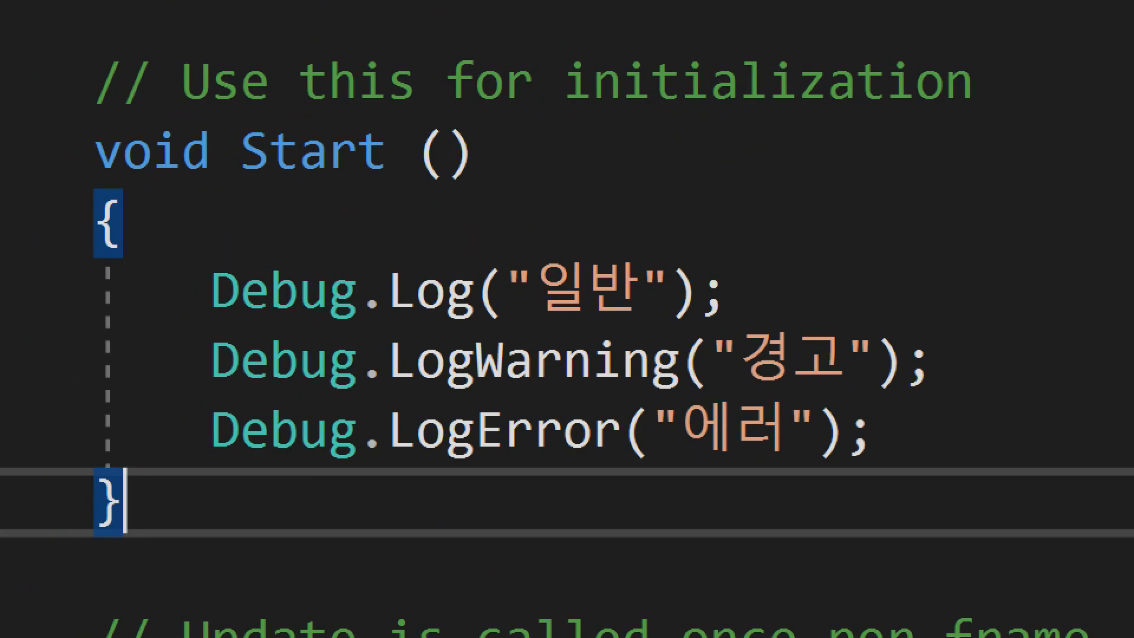
{"action": "left_click_drag", "start_coordinate": [559, 322], "coordinate": [604, 324]}
{"action": "left_click_drag", "start_coordinate": [697, 456], "coordinate": [818, 456]}
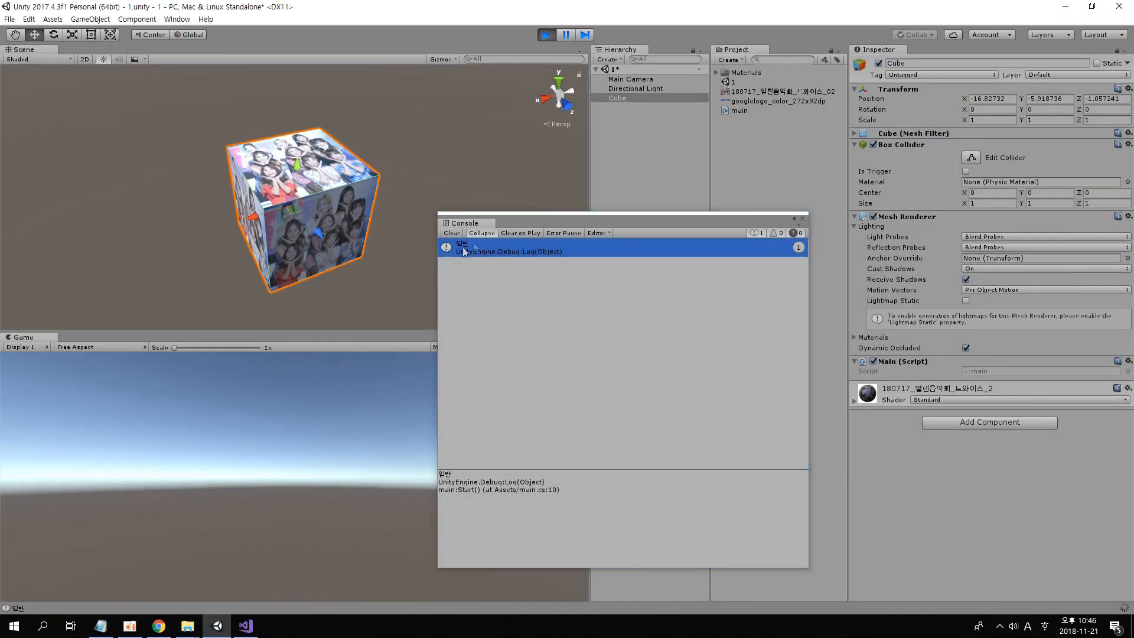
Restart Play mode in Unity and examine the normal, warning, and error entries in the Console.
{"action": "left_click", "coordinate": [547, 37]}
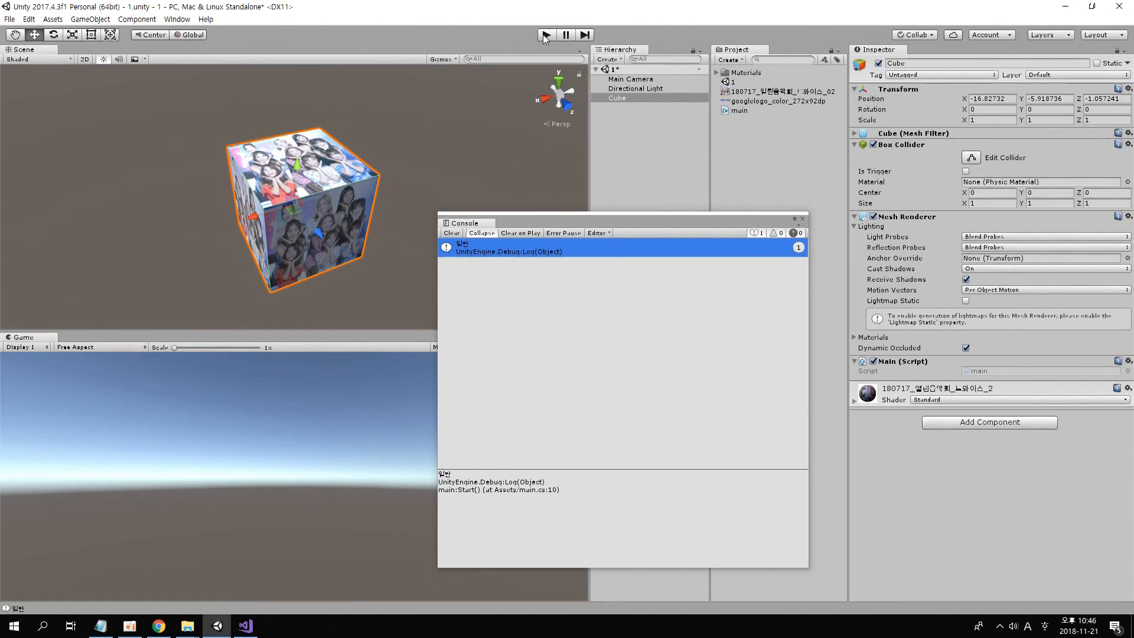
{"action": "left_click", "coordinate": [545, 36]}
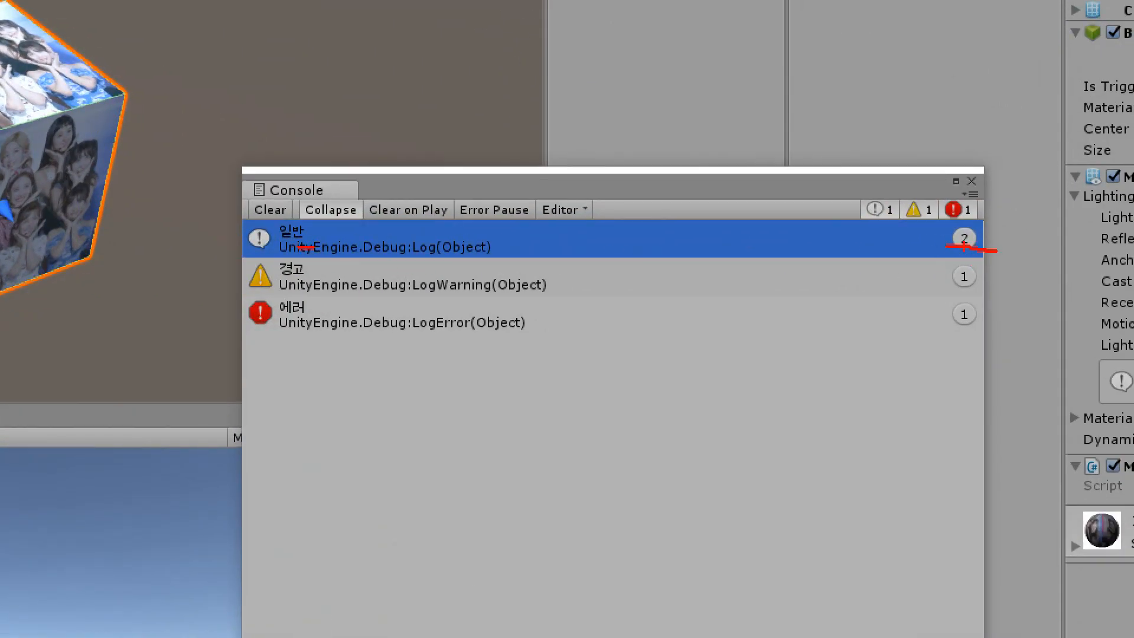
{"action": "left_click_drag", "start_coordinate": [422, 292], "coordinate": [480, 291]}
{"action": "left_click_drag", "start_coordinate": [326, 349], "coordinate": [401, 348]}
{"action": "left_click_drag", "start_coordinate": [975, 338], "coordinate": [1015, 337]}
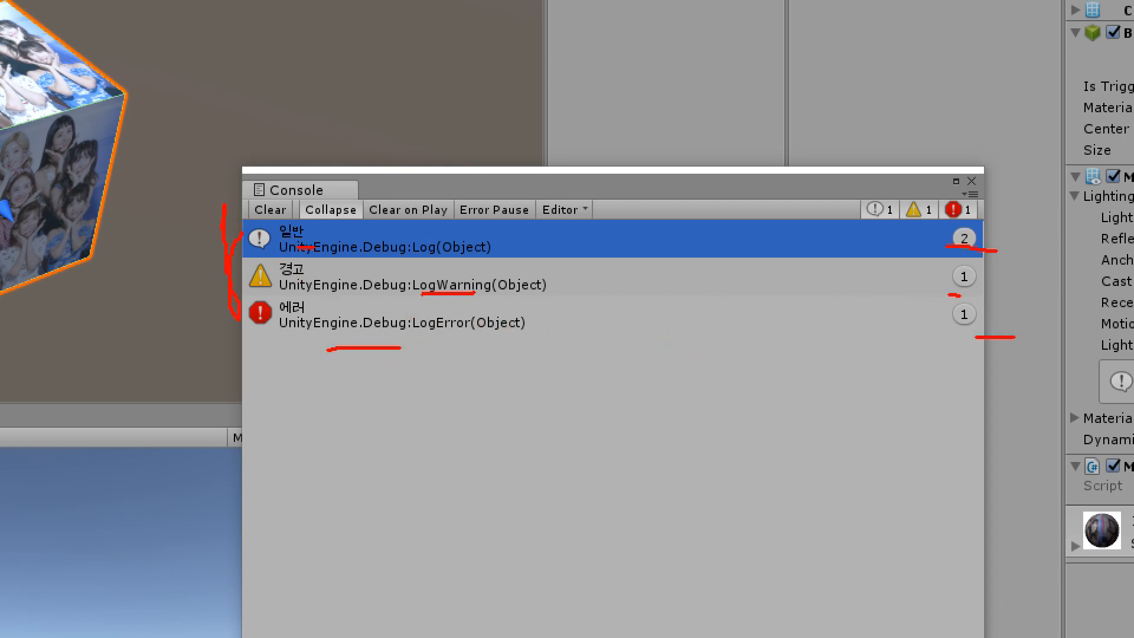
{"action": "key", "text": "Escape"}
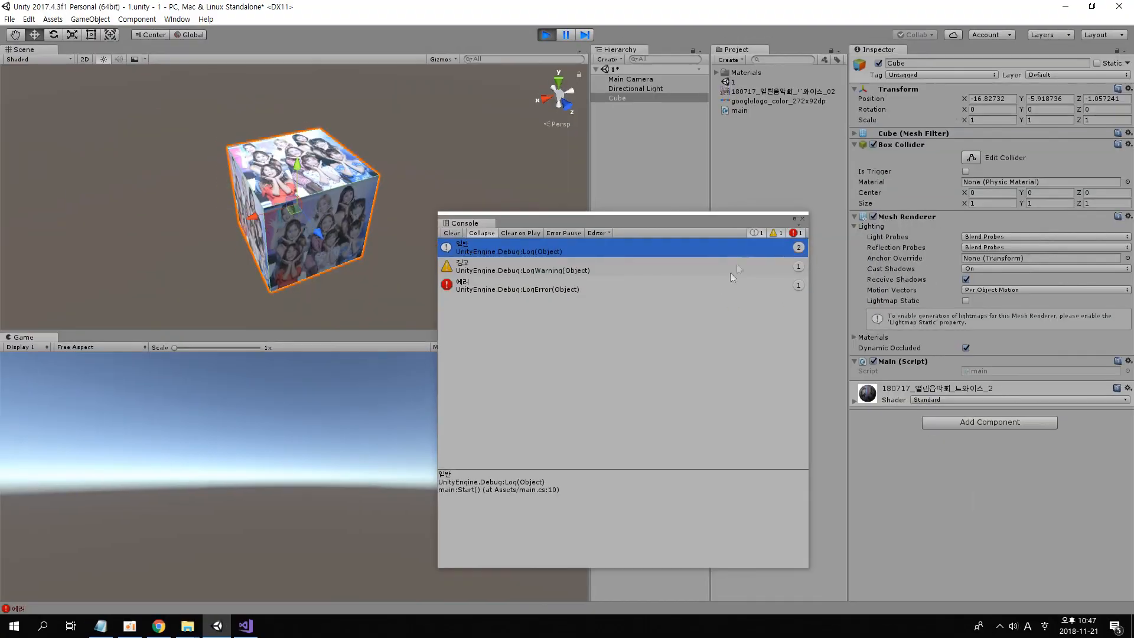
Switch the Console's warning filter off and on again and compare the three message types.
{"action": "left_click", "coordinate": [777, 233]}
{"action": "left_click", "coordinate": [776, 233]}
{"action": "key", "text": "ctrl+1"}
{"action": "left_click", "coordinate": [765, 221]}
{"action": "scroll", "coordinate": [762, 223], "scroll_direction": "up", "scroll_amount": 5}
{"action": "scroll", "coordinate": [762, 223], "scroll_direction": "down", "scroll_amount": 5}
{"action": "right_click", "coordinate": [762, 222]}
{"action": "left_click", "coordinate": [537, 290]}
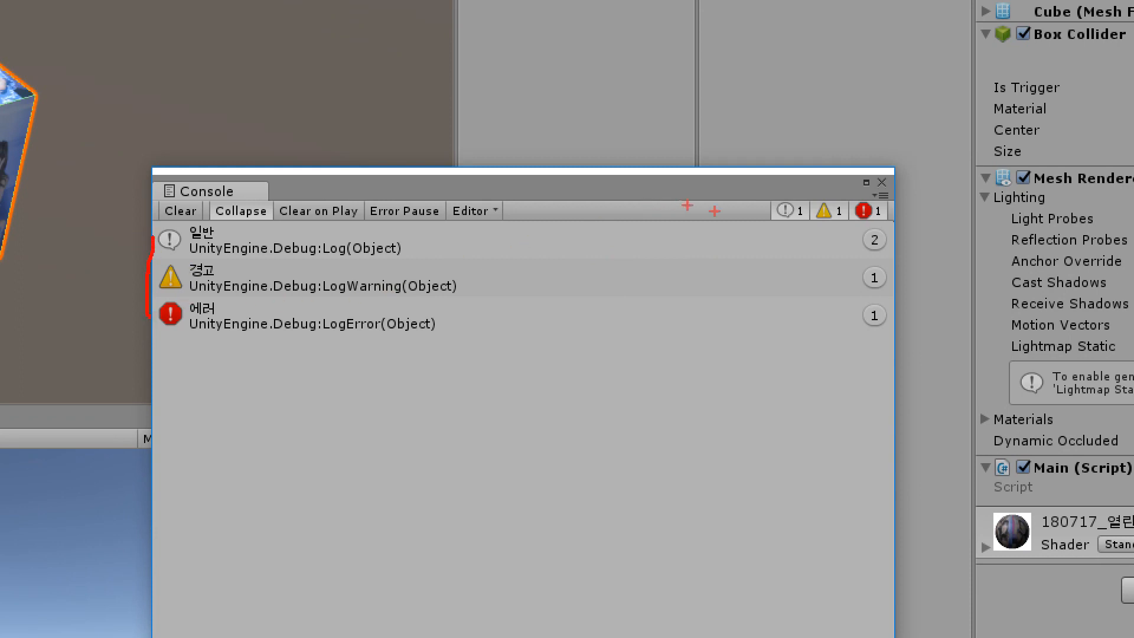
{"action": "left_click_drag", "start_coordinate": [433, 234], "coordinate": [483, 243]}
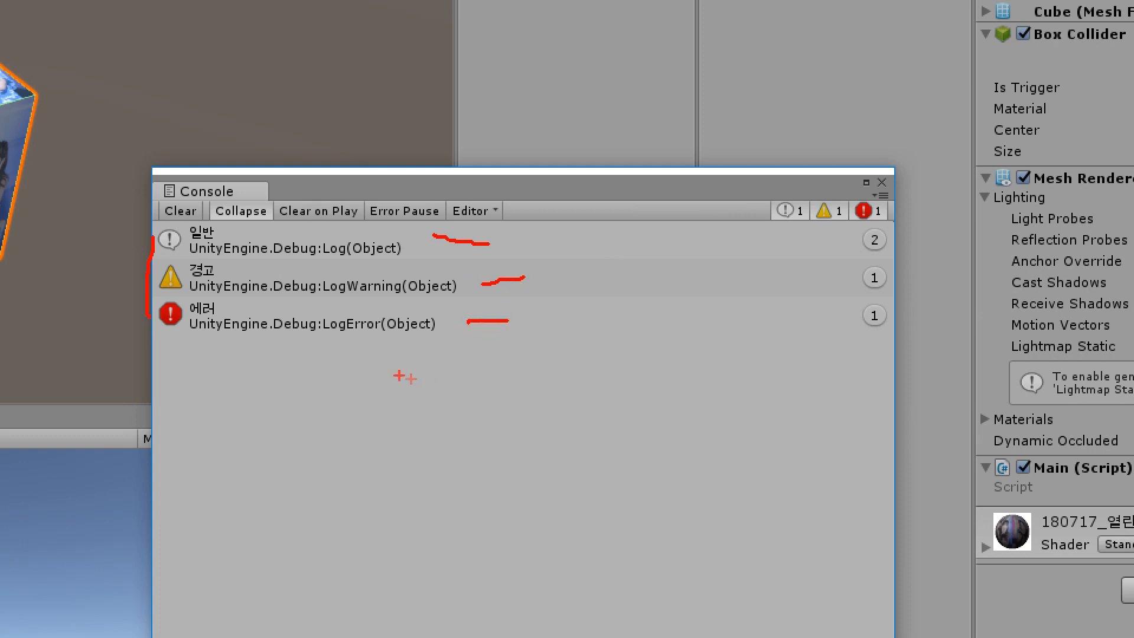
{"action": "left_click_drag", "start_coordinate": [170, 343], "coordinate": [365, 343]}
{"action": "mouse_move", "coordinate": [809, 186]}
{"action": "left_mouse_down"}
{"action": "mouse_move", "coordinate": [779, 236]}
{"action": "mouse_move", "coordinate": [857, 188]}
{"action": "left_mouse_up"}
{"action": "key", "text": "Escape"}
Toggle the Console's normal and warning message filters off and back on to test them.
{"action": "left_click", "coordinate": [760, 236]}
{"action": "left_click", "coordinate": [768, 235]}
{"action": "left_click", "coordinate": [764, 235]}
{"action": "left_click", "coordinate": [774, 235]}
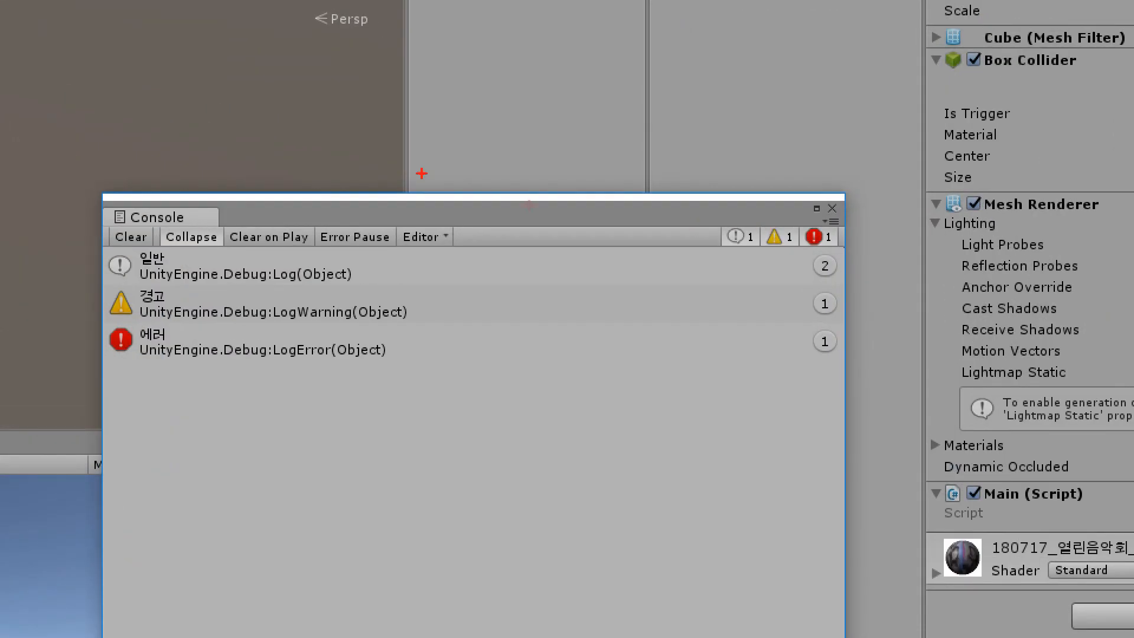
{"action": "mouse_move", "coordinate": [314, 164]}
{"action": "left_mouse_down"}
{"action": "mouse_move", "coordinate": [178, 206]}
{"action": "mouse_move", "coordinate": [523, 412]}
{"action": "mouse_move", "coordinate": [916, 289]}
{"action": "mouse_move", "coordinate": [436, 147]}
{"action": "mouse_move", "coordinate": [163, 147]}
{"action": "mouse_move", "coordinate": [260, 447]}
{"action": "mouse_move", "coordinate": [896, 347]}
{"action": "left_mouse_up"}
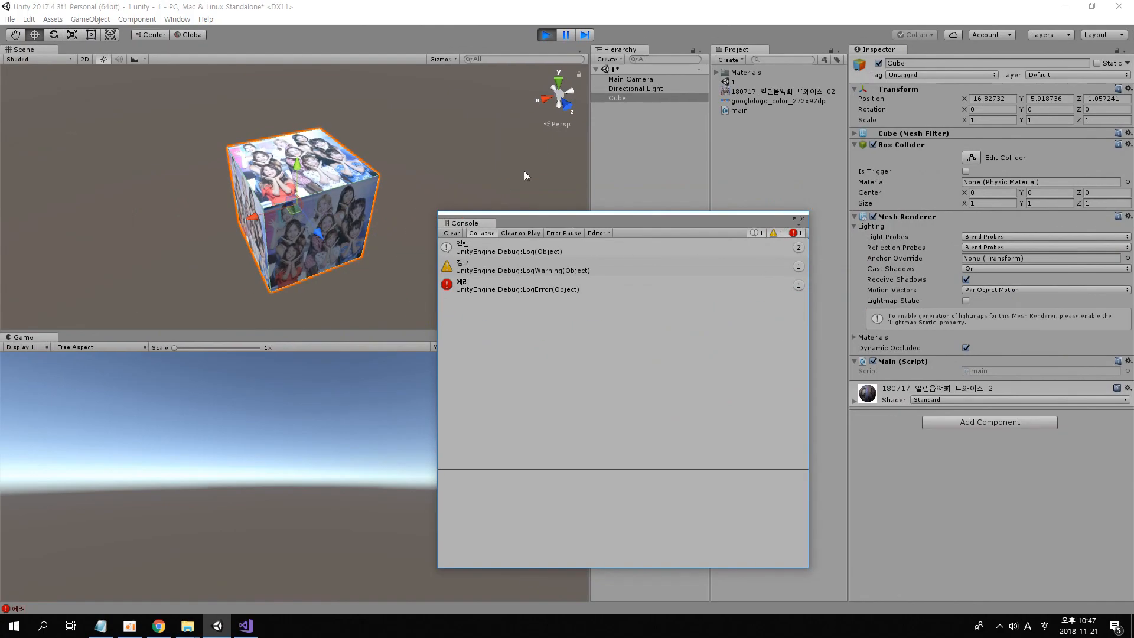
Clear and close the Console and return to the main script in Visual Studio.
{"action": "left_click", "coordinate": [451, 233]}
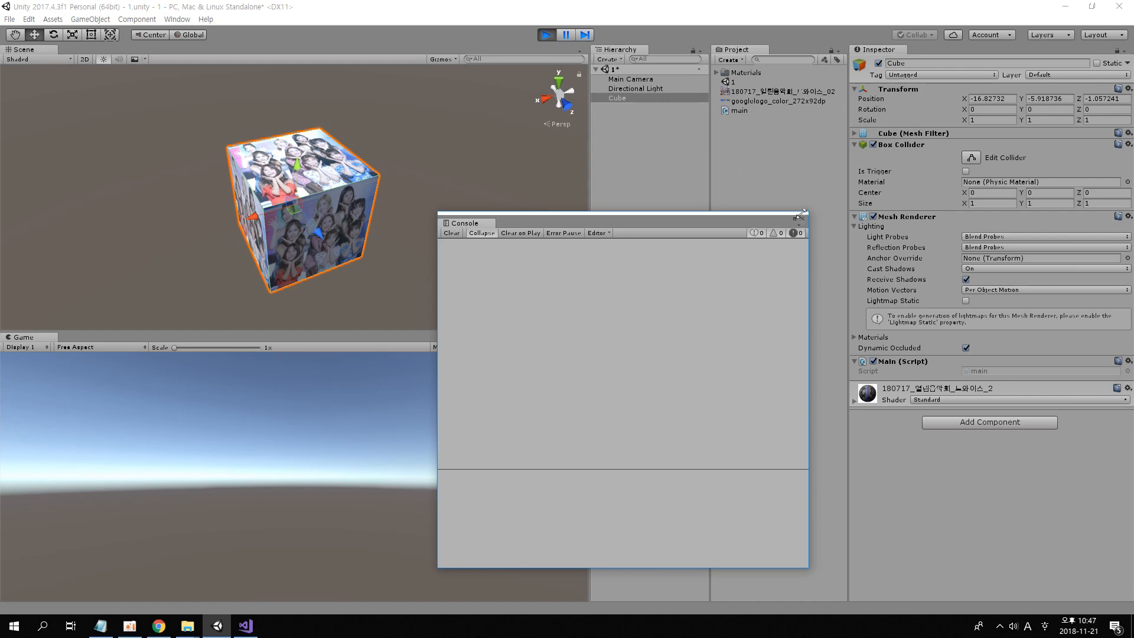
{"action": "left_click", "coordinate": [803, 214]}
{"action": "left_click", "coordinate": [245, 626]}
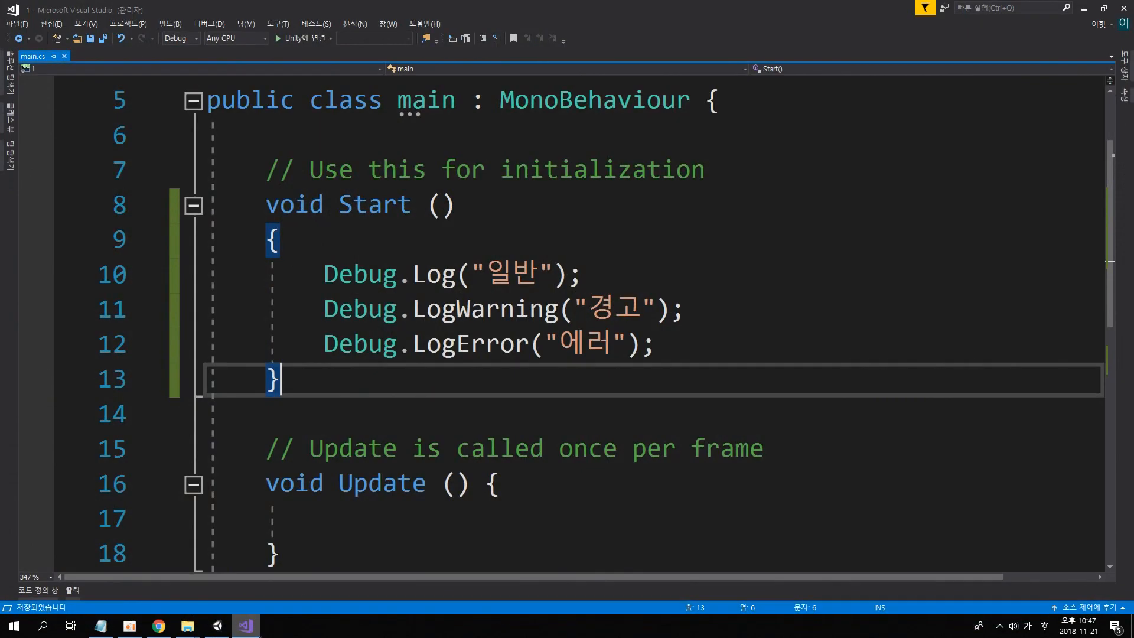
{"action": "scroll", "coordinate": [474, 356], "scroll_direction": "down", "scroll_amount": 1}
{"action": "scroll", "coordinate": [475, 355], "scroll_direction": "up", "scroll_amount": 1}
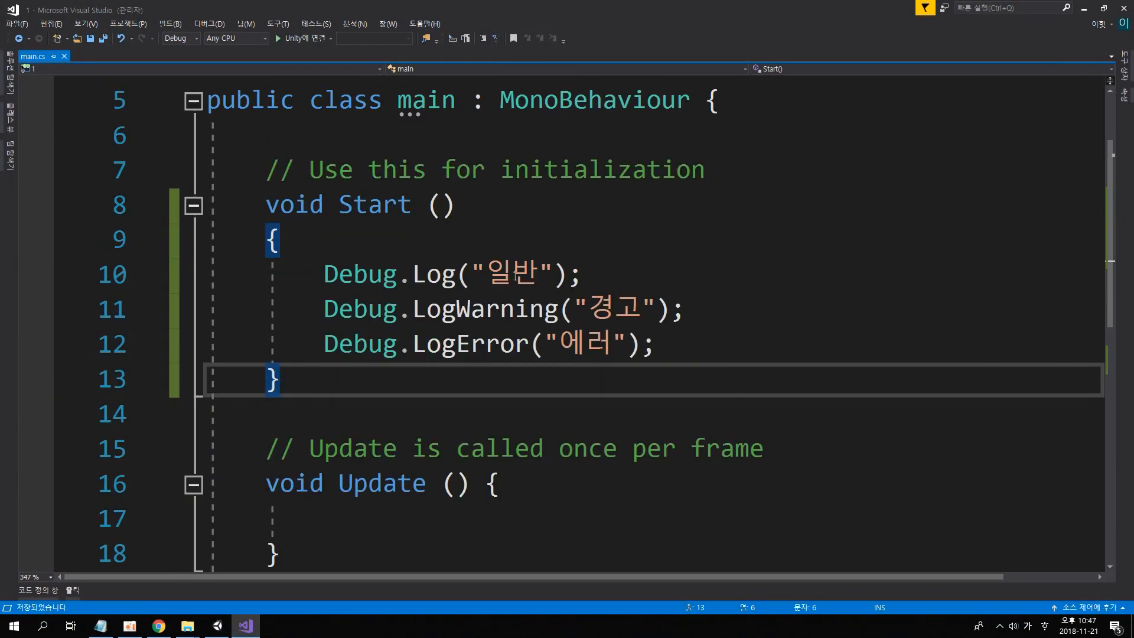